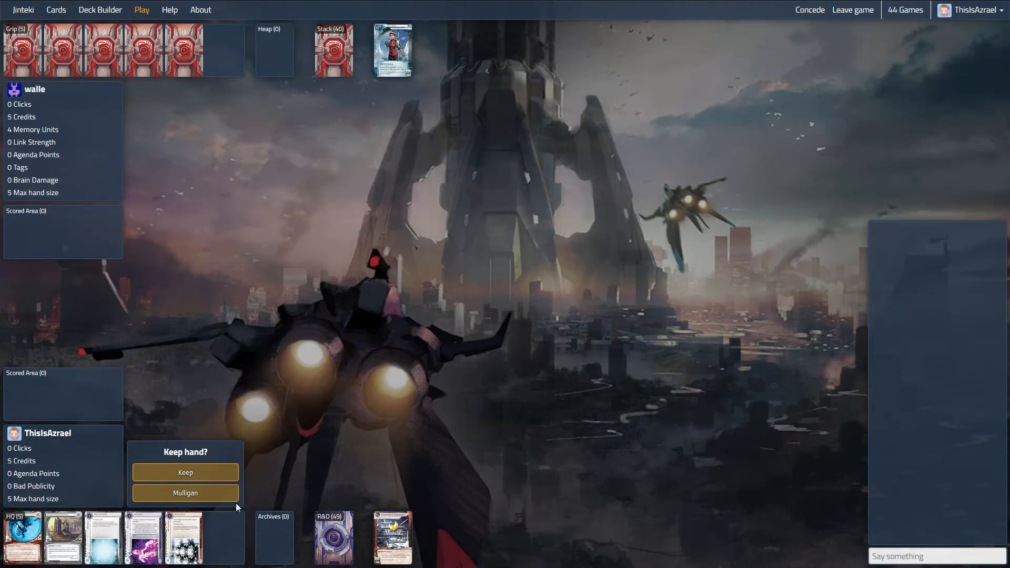
Step: Mulligan the opening hand and send the chat reply 'somacoma? :P'
{"action": "left_click", "coordinate": [166, 497]}
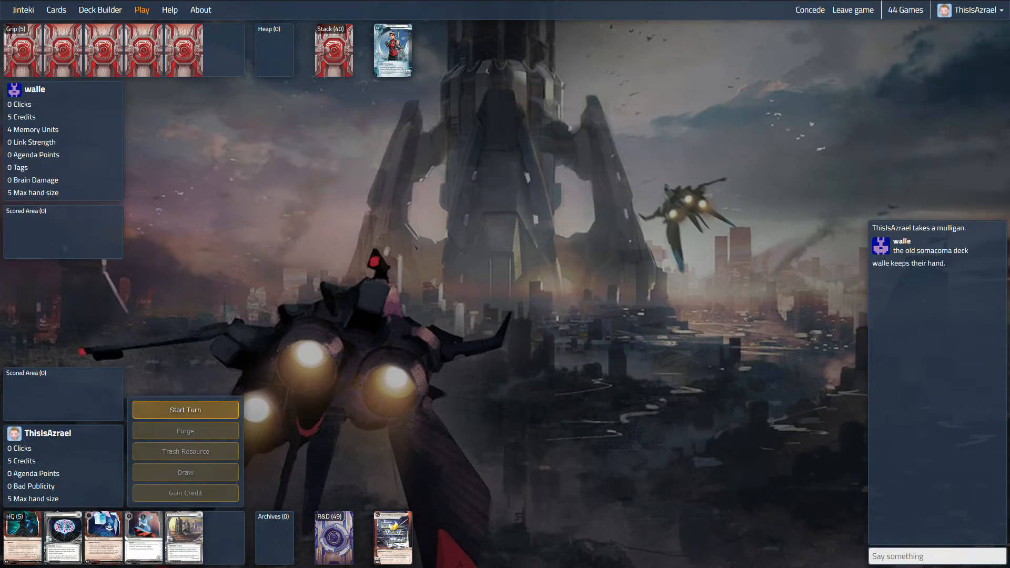
{"action": "left_click", "coordinate": [938, 563]}
{"action": "type", "text": "s"}
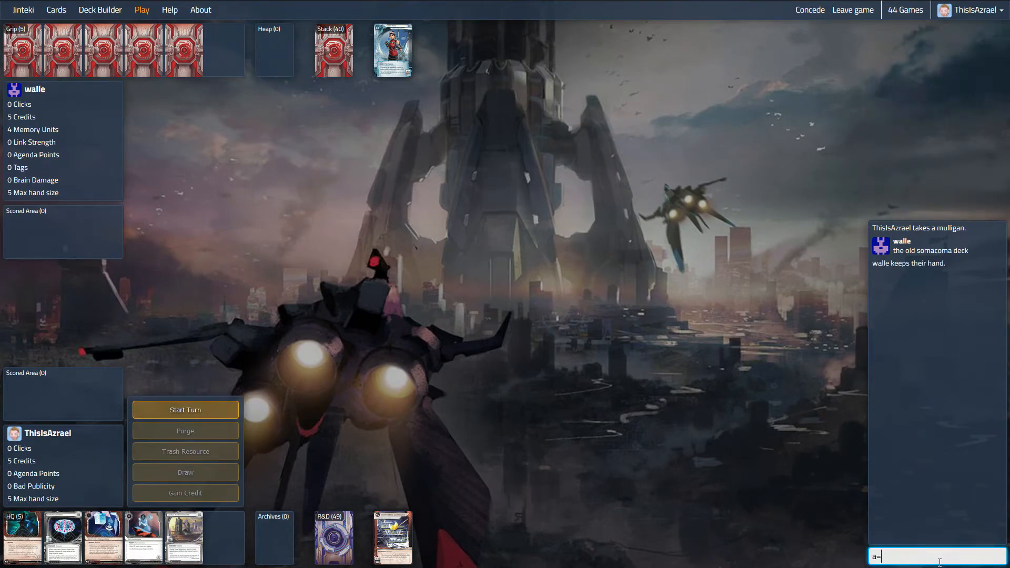
{"action": "type", "text": "omacoma?"}
{"action": "key", "text": "Return"}
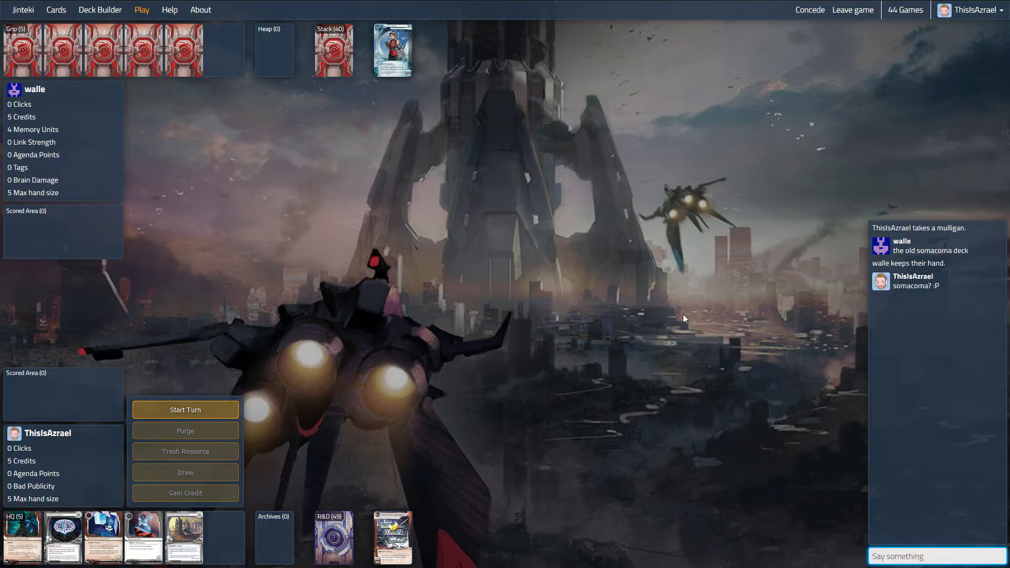
Step: Return to the board and start the Corp's first turn
{"action": "left_click", "coordinate": [390, 296]}
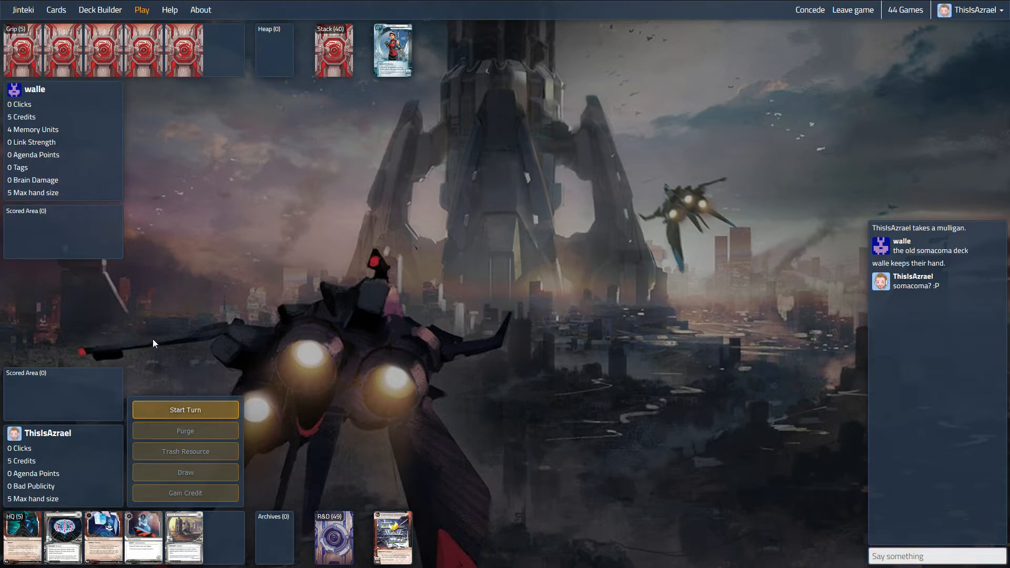
{"action": "left_click", "coordinate": [200, 412]}
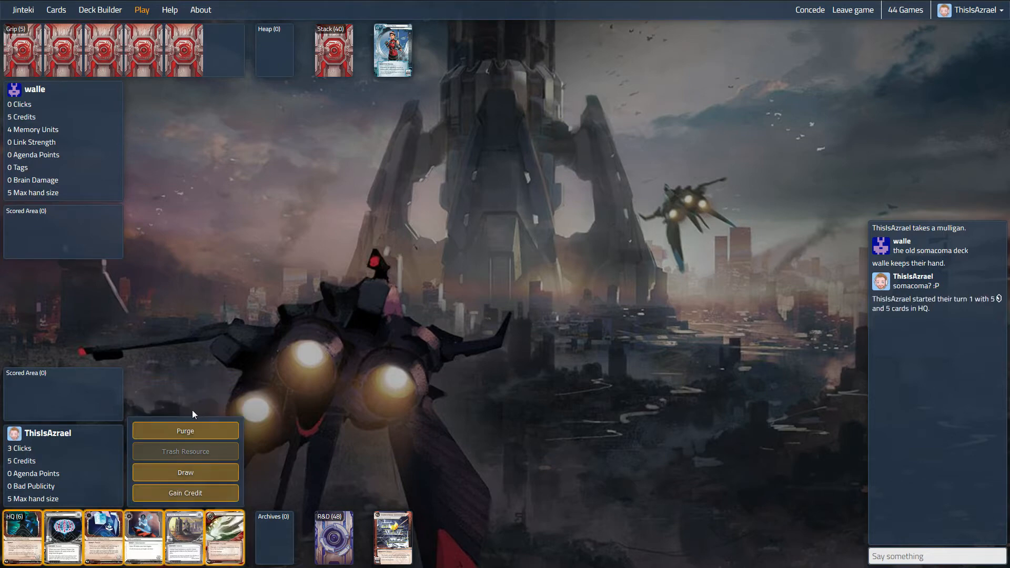
Step: Draw a card and install Architect protecting HQ
{"action": "left_click", "coordinate": [185, 433]}
{"action": "left_click", "coordinate": [185, 474]}
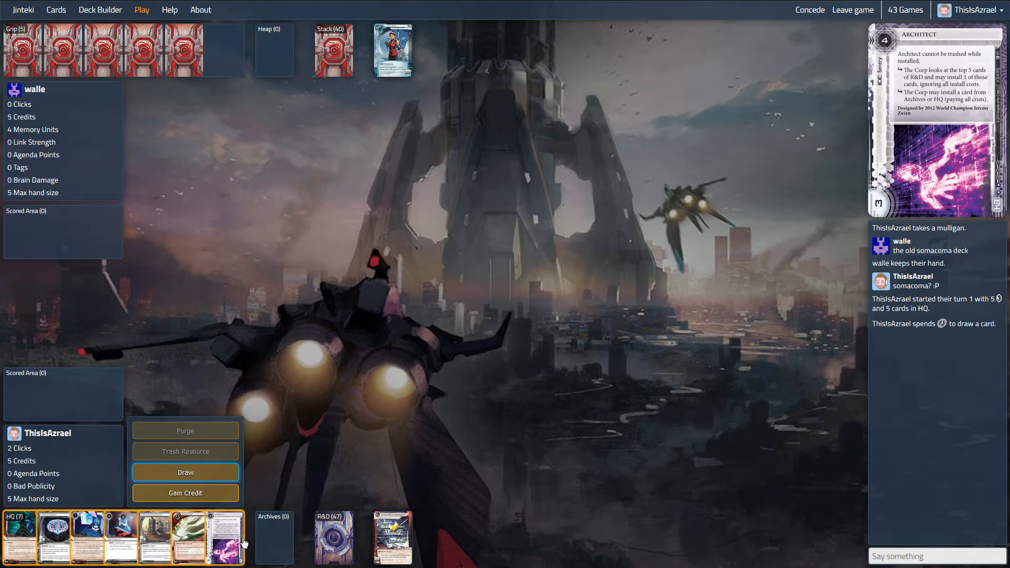
{"action": "mouse_move", "coordinate": [226, 537]}
{"action": "left_click", "coordinate": [237, 545]}
{"action": "left_click", "coordinate": [261, 521]}
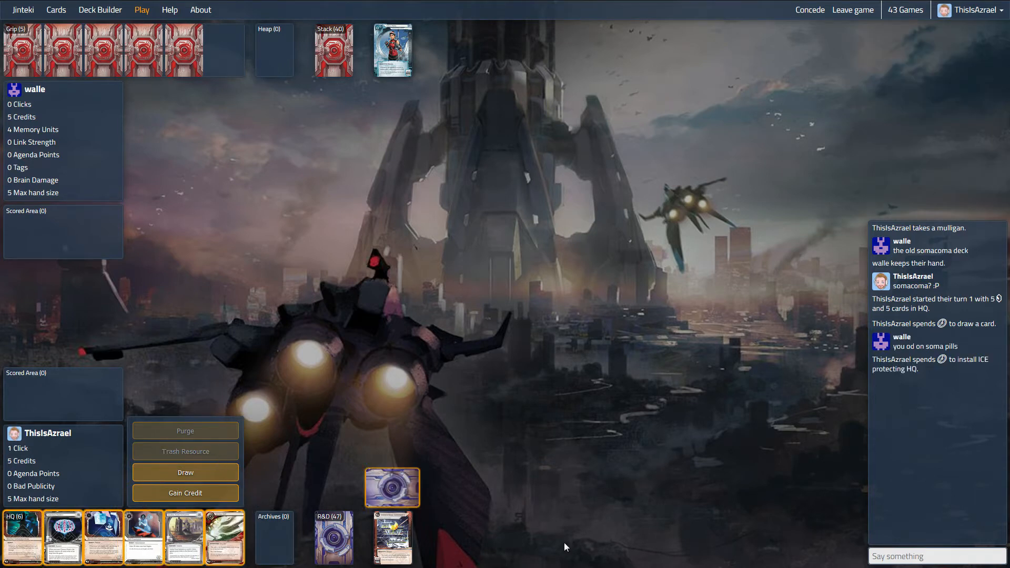
Step: Chat 'oh my', install a card in a new remote server, and end the turn
{"action": "left_click", "coordinate": [957, 556]}
{"action": "type", "text": "oh my"}
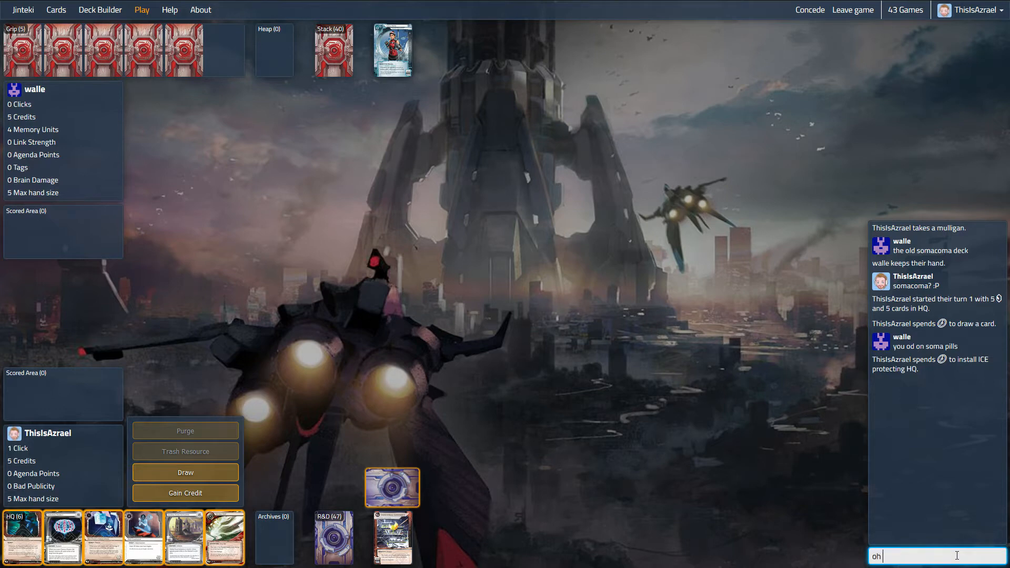
{"action": "key", "text": "Return"}
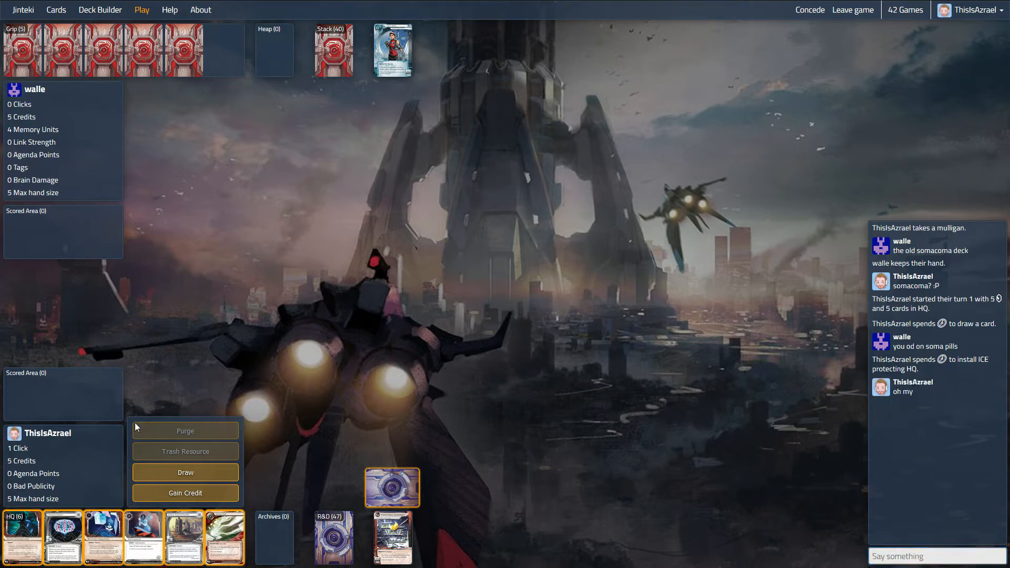
{"action": "left_click", "coordinate": [147, 529]}
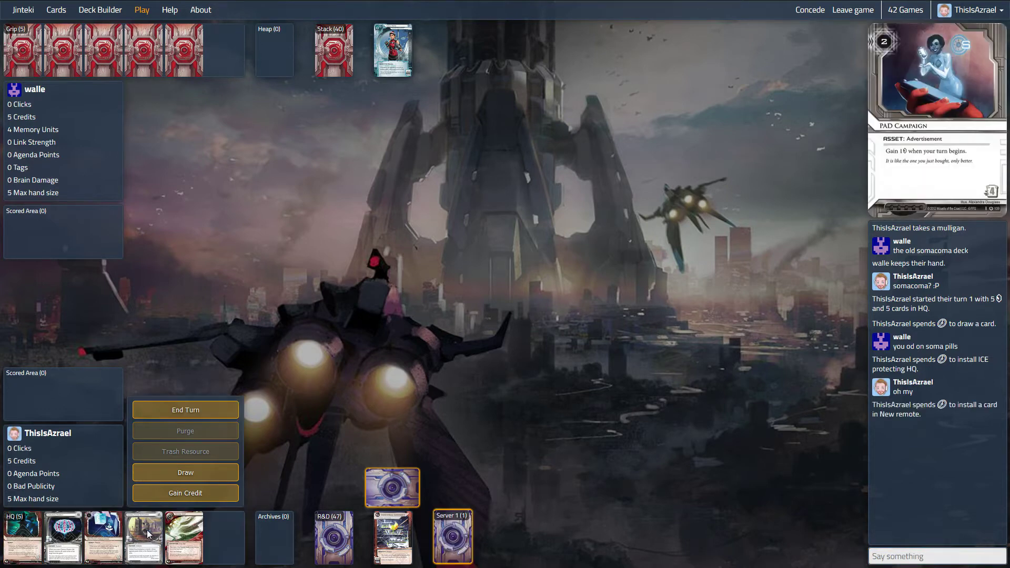
{"action": "left_click", "coordinate": [185, 410]}
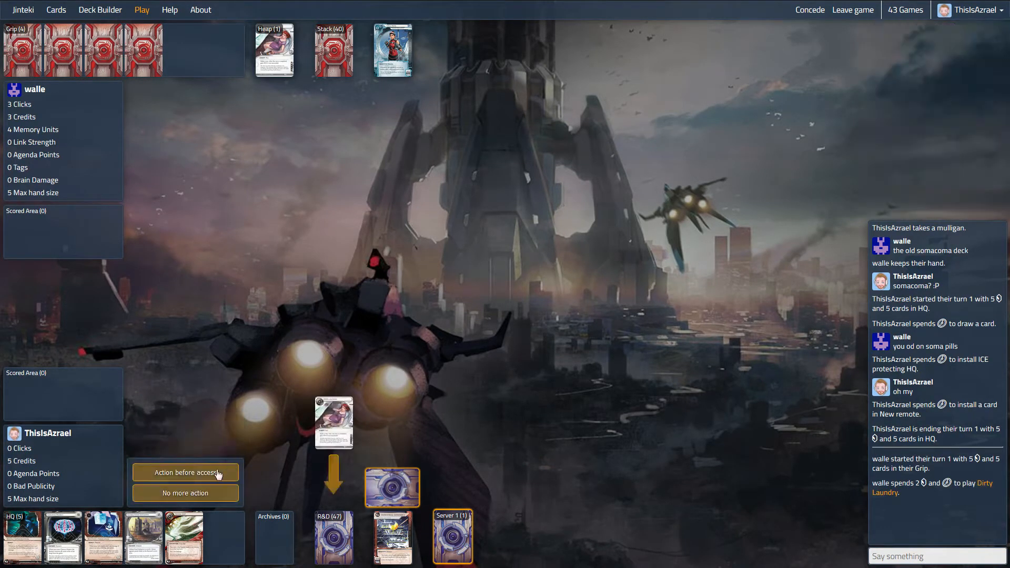
Step: Pass on the runner's R&D runs, betting 2 then 1 credits on The Future Perfect
{"action": "left_click", "coordinate": [205, 493]}
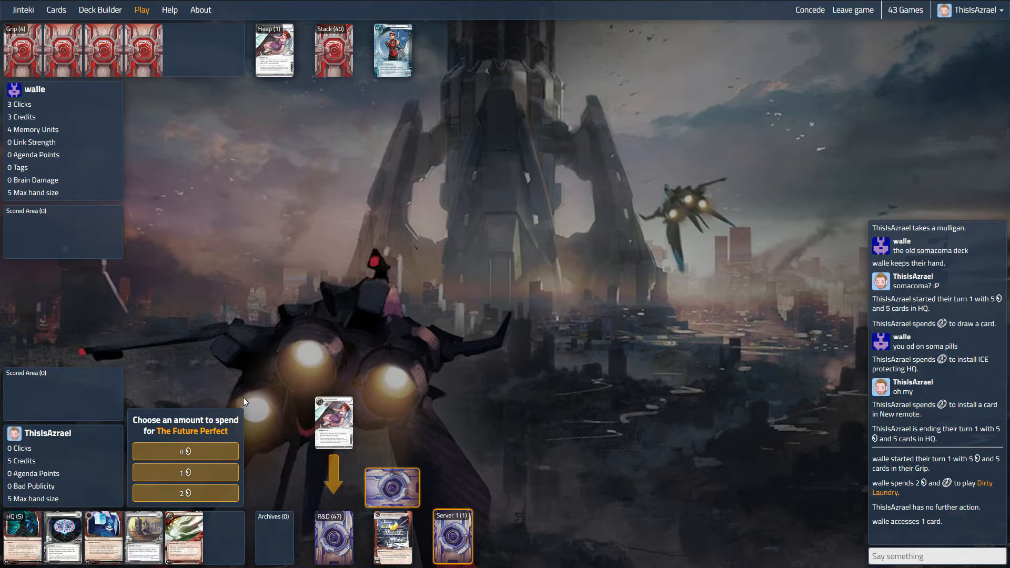
{"action": "mouse_move", "coordinate": [453, 538]}
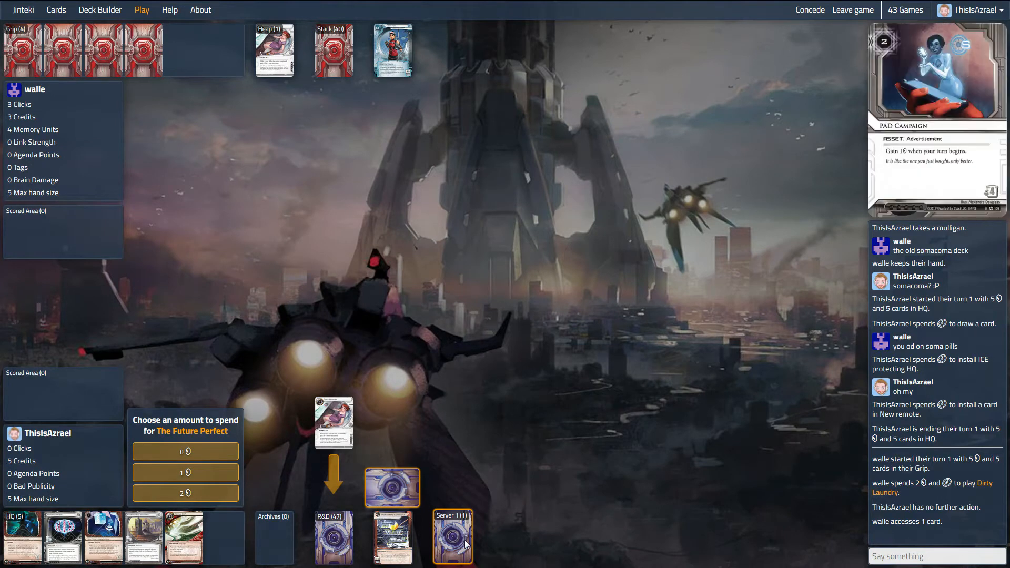
{"action": "left_click", "coordinate": [195, 494]}
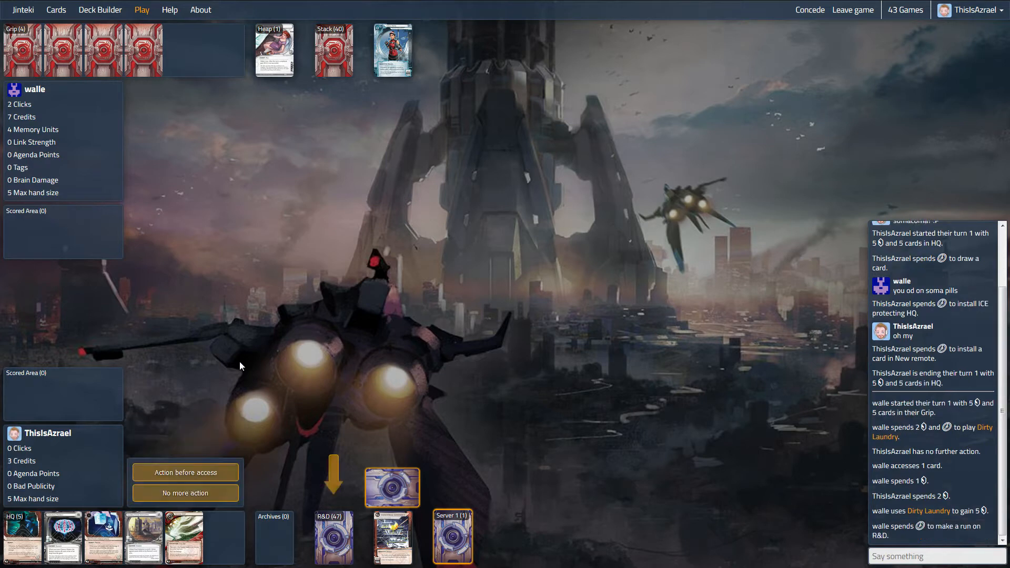
{"action": "left_click", "coordinate": [185, 492]}
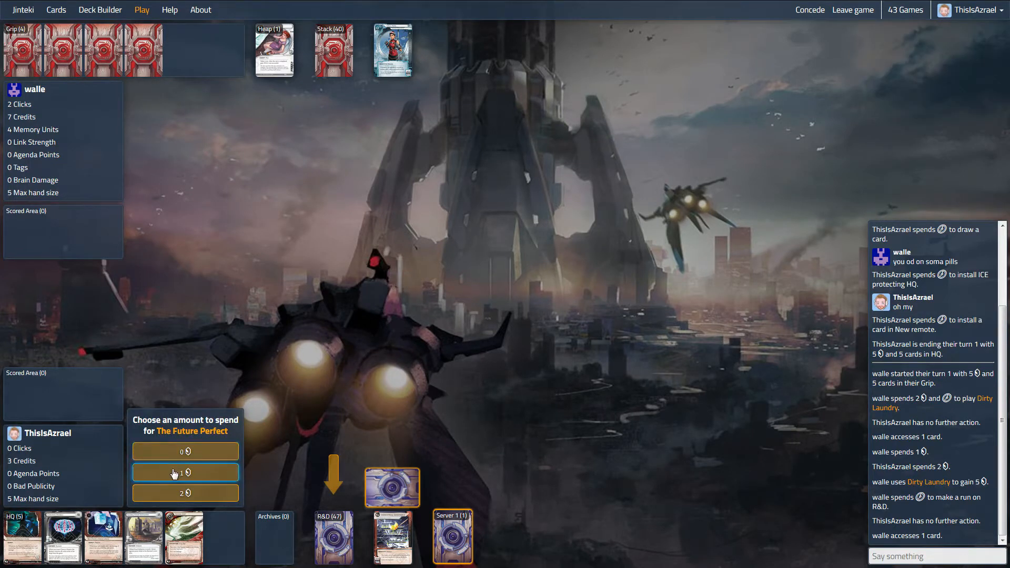
{"action": "left_click", "coordinate": [174, 473]}
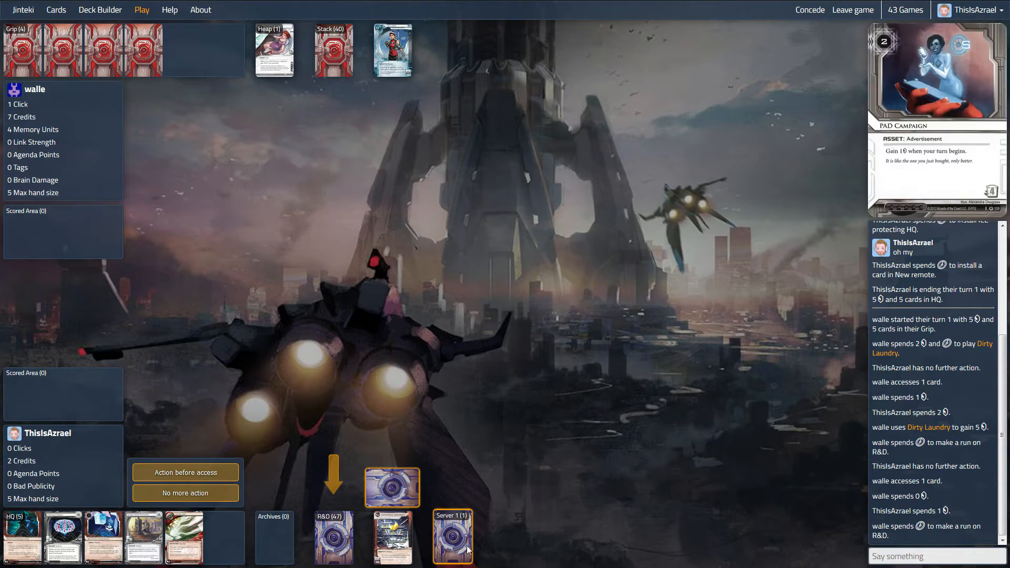
Step: Rez PAD Campaign in Server 1 and bet 0 credits on The Future Perfect
{"action": "left_click", "coordinate": [462, 544]}
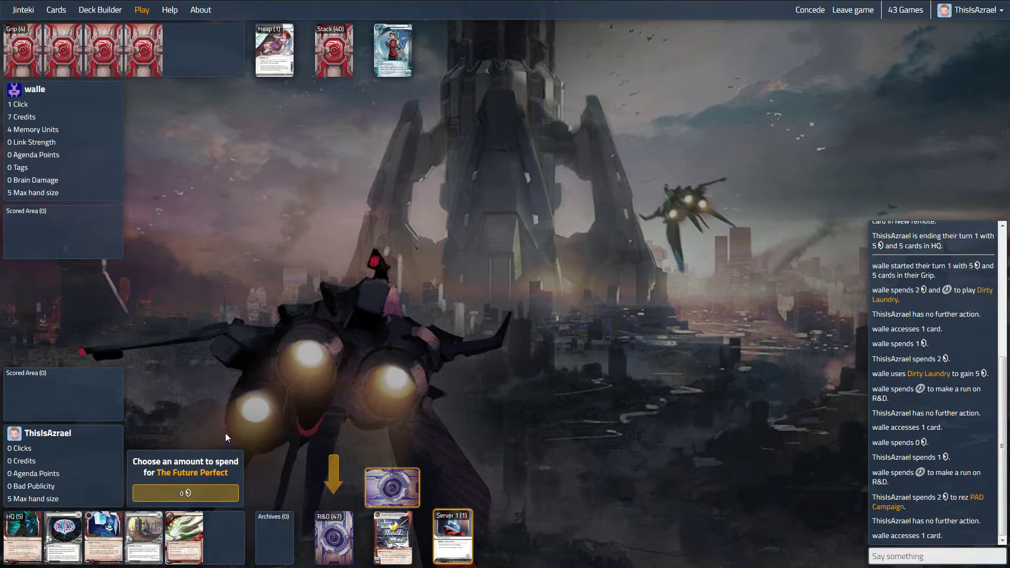
{"action": "left_click", "coordinate": [221, 493]}
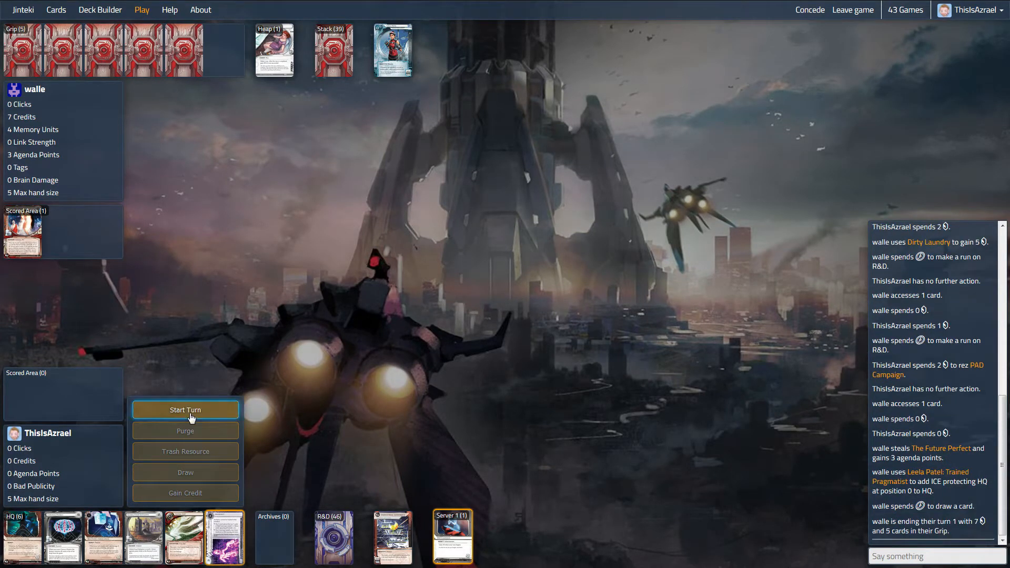
Step: Start turn 2 and install ice protecting HQ, cancelling a second install
{"action": "left_click", "coordinate": [188, 408]}
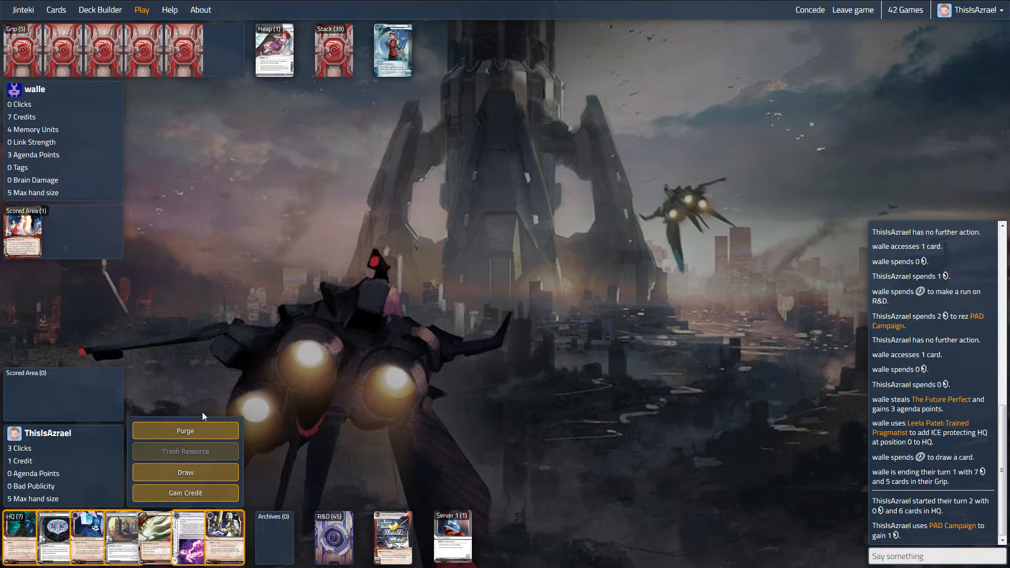
{"action": "left_click", "coordinate": [193, 537]}
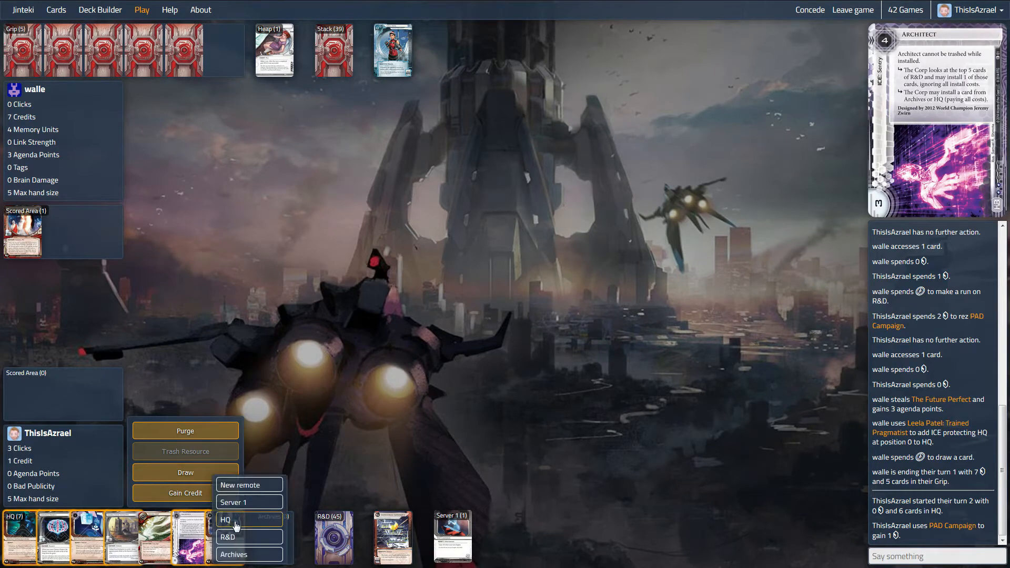
{"action": "left_click", "coordinate": [226, 520]}
{"action": "left_click", "coordinate": [183, 523]}
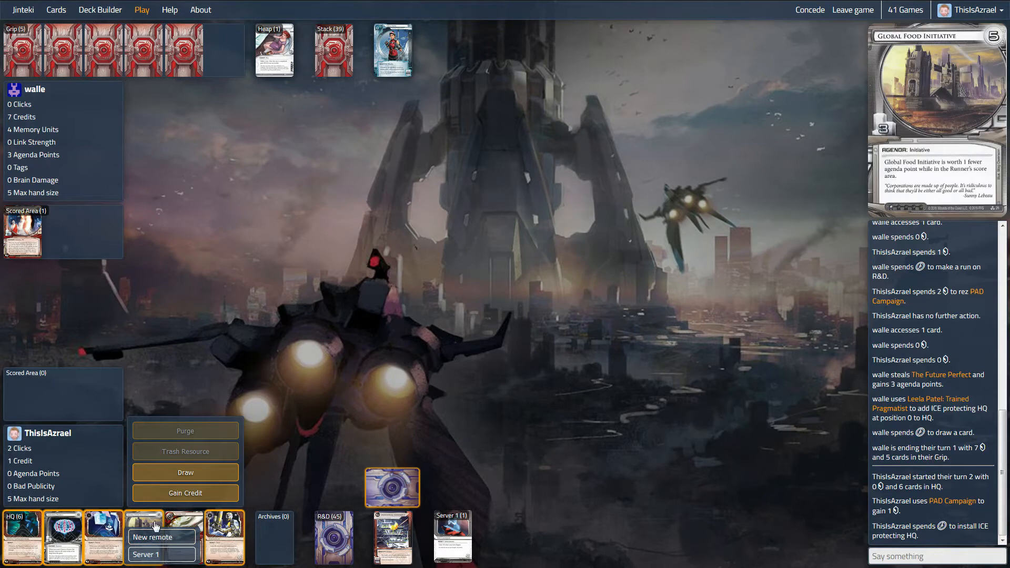
{"action": "left_click", "coordinate": [326, 478]}
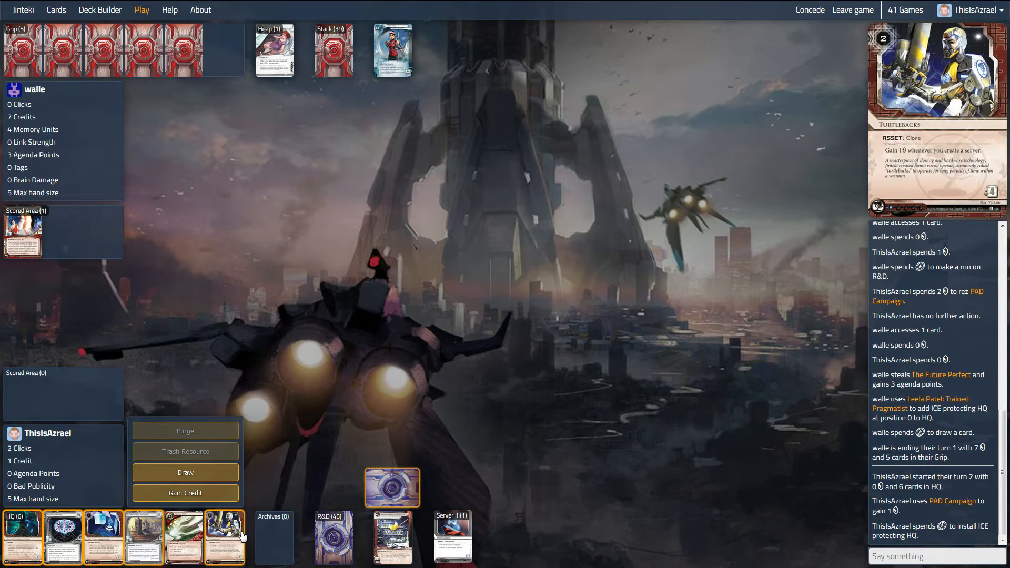
Step: Install a card in a new remote server, gain a credit, and end the turn
{"action": "mouse_move", "coordinate": [224, 537]}
{"action": "left_click", "coordinate": [233, 535]}
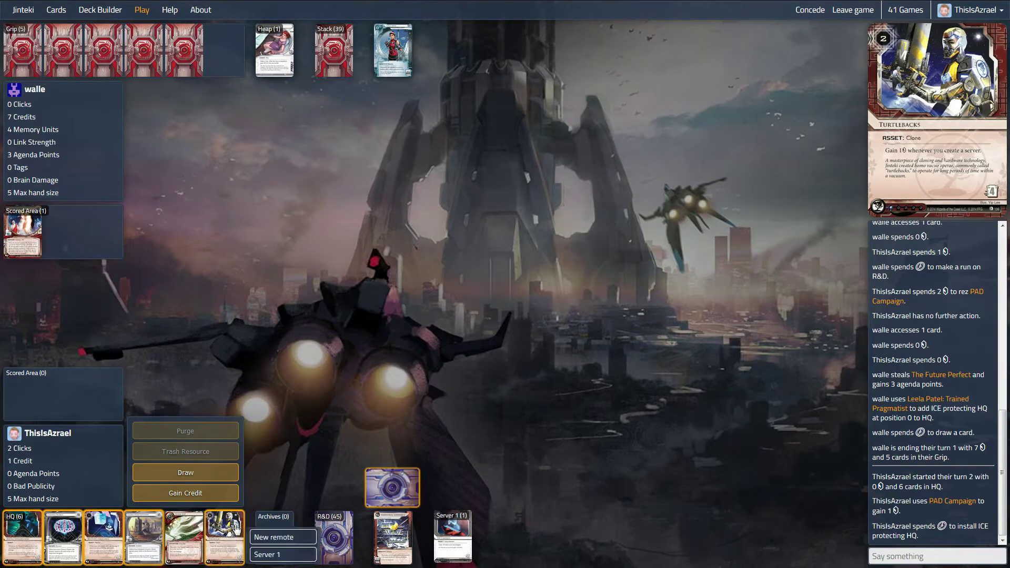
{"action": "left_click", "coordinate": [274, 538]}
{"action": "mouse_move", "coordinate": [393, 488]}
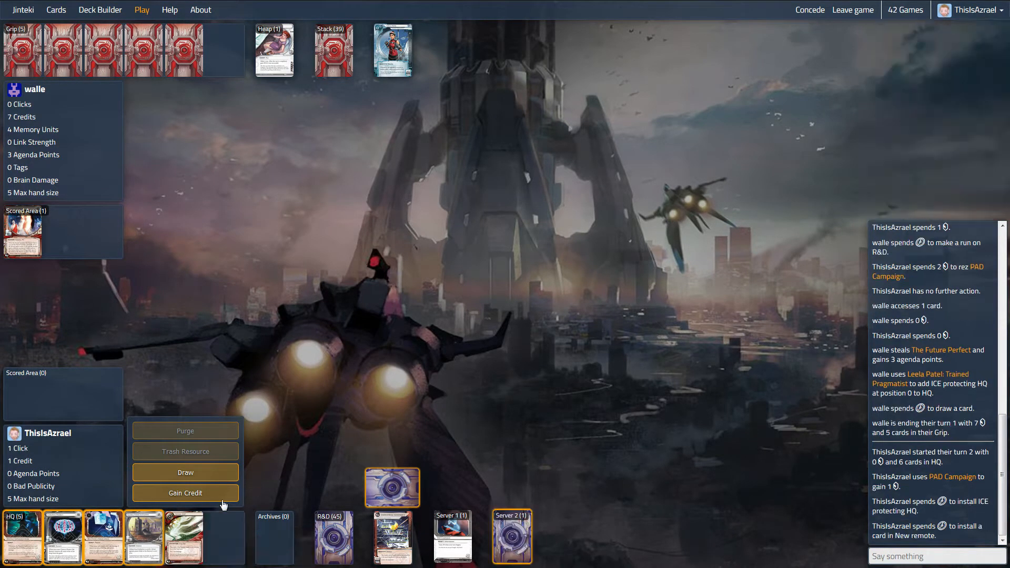
{"action": "left_click", "coordinate": [186, 493]}
{"action": "left_click", "coordinate": [186, 409]}
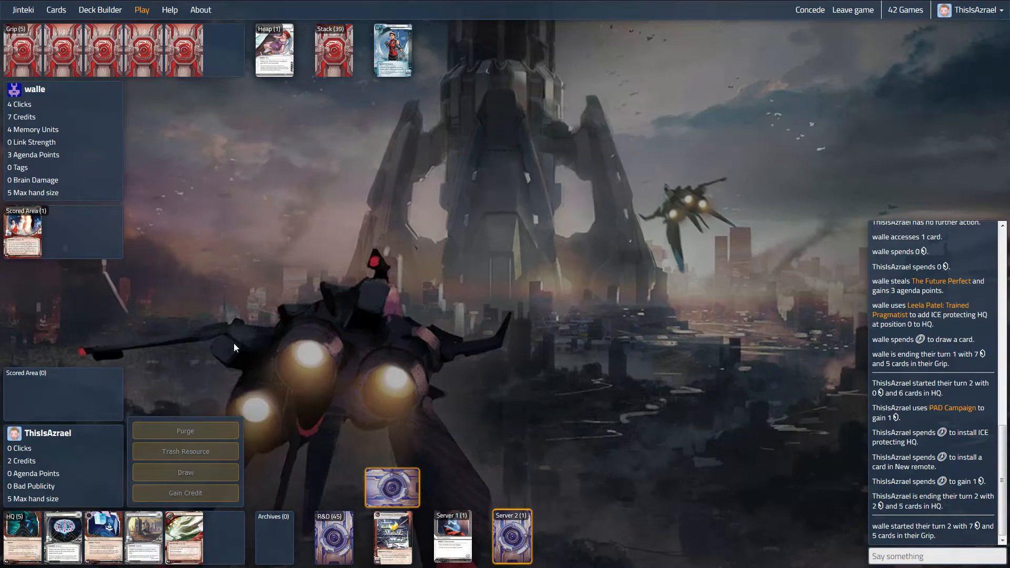
Step: Pass with no action during the runner's successive runs
{"action": "left_click", "coordinate": [186, 492]}
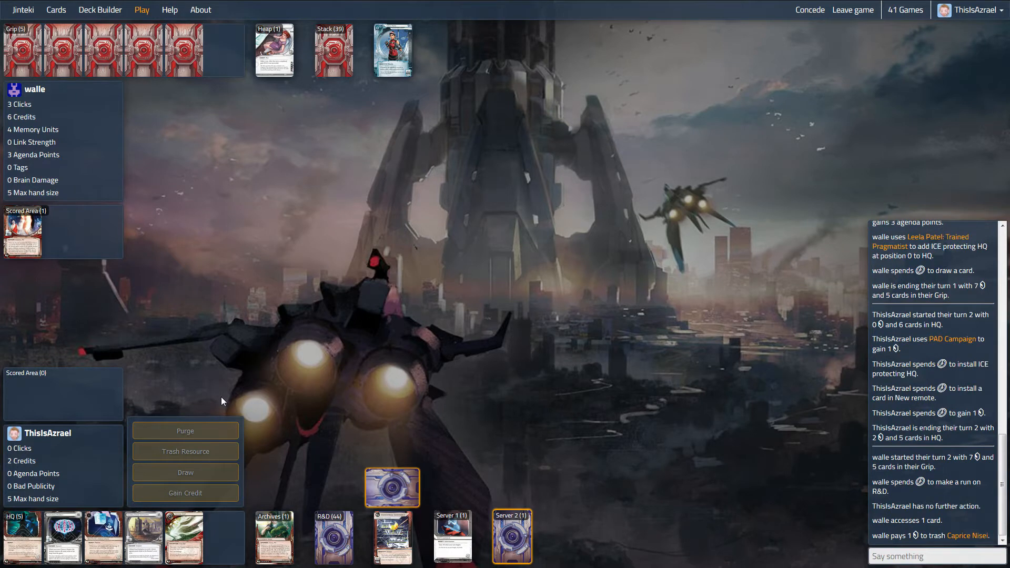
{"action": "left_click", "coordinate": [190, 494]}
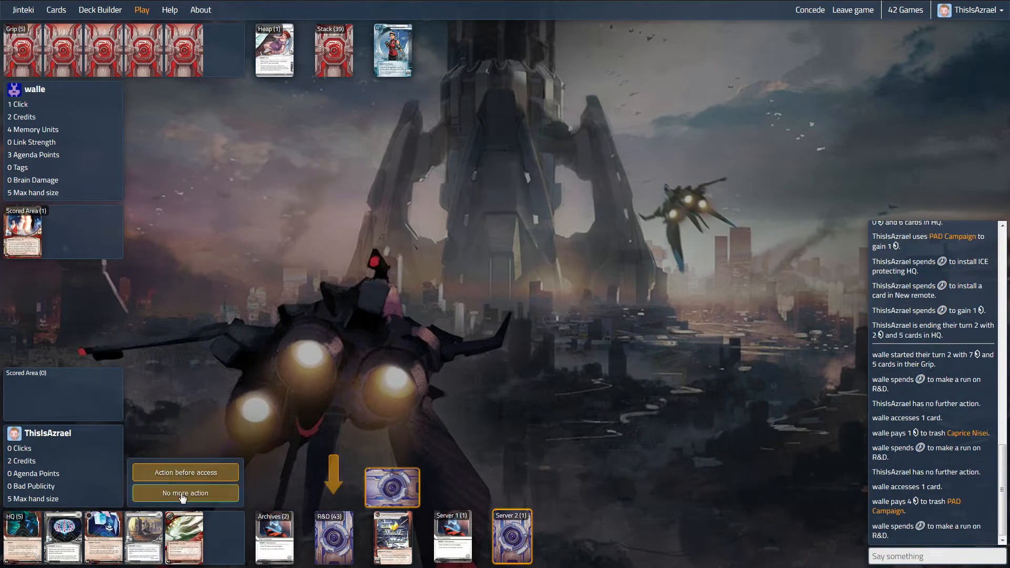
{"action": "left_click", "coordinate": [186, 493]}
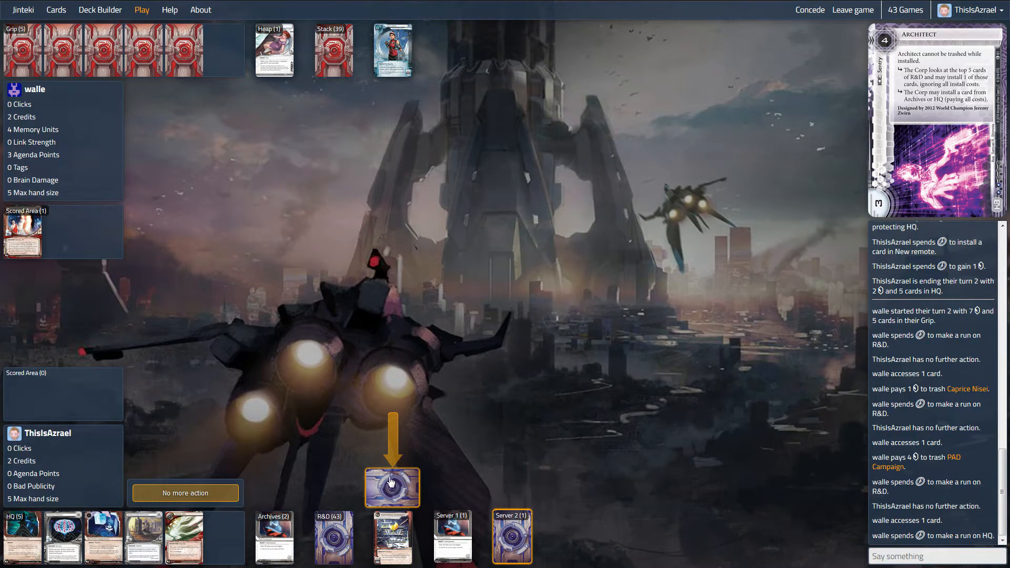
{"action": "mouse_move", "coordinate": [511, 539]}
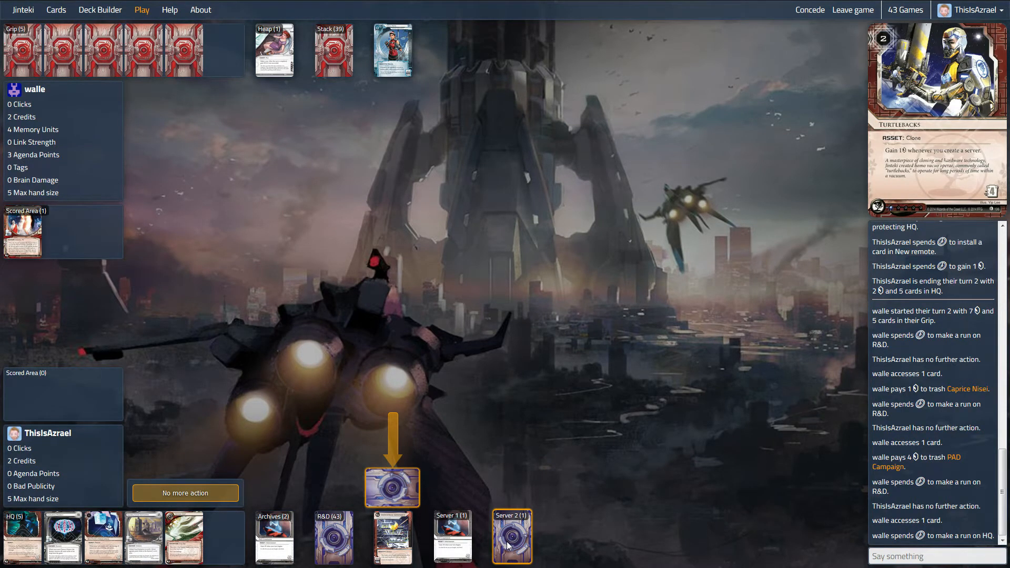
Step: Rez Turtlebacks in Server 2 and let the HQ run continue
{"action": "left_click", "coordinate": [507, 542]}
{"action": "left_click", "coordinate": [186, 493]}
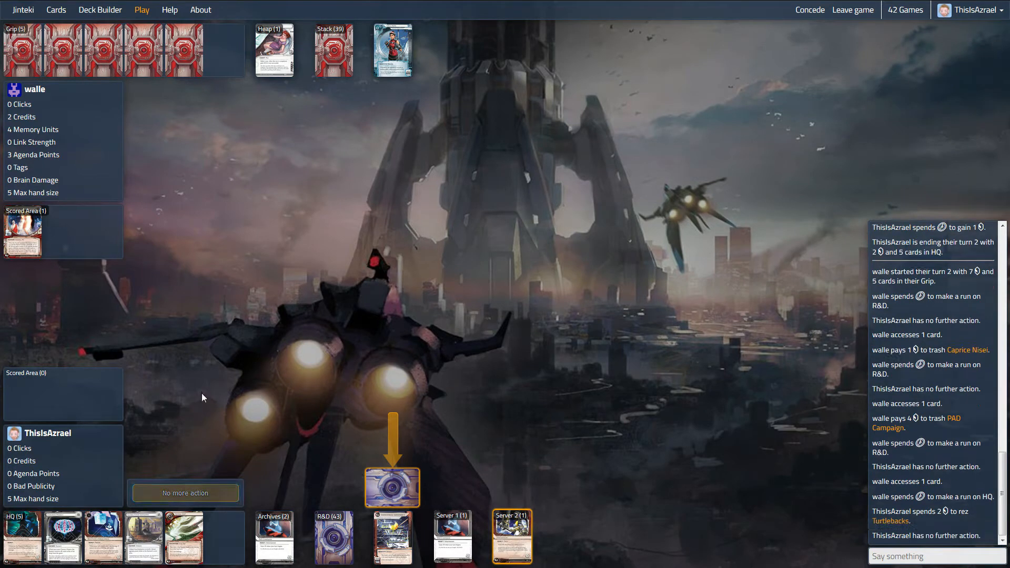
{"action": "left_click", "coordinate": [215, 490]}
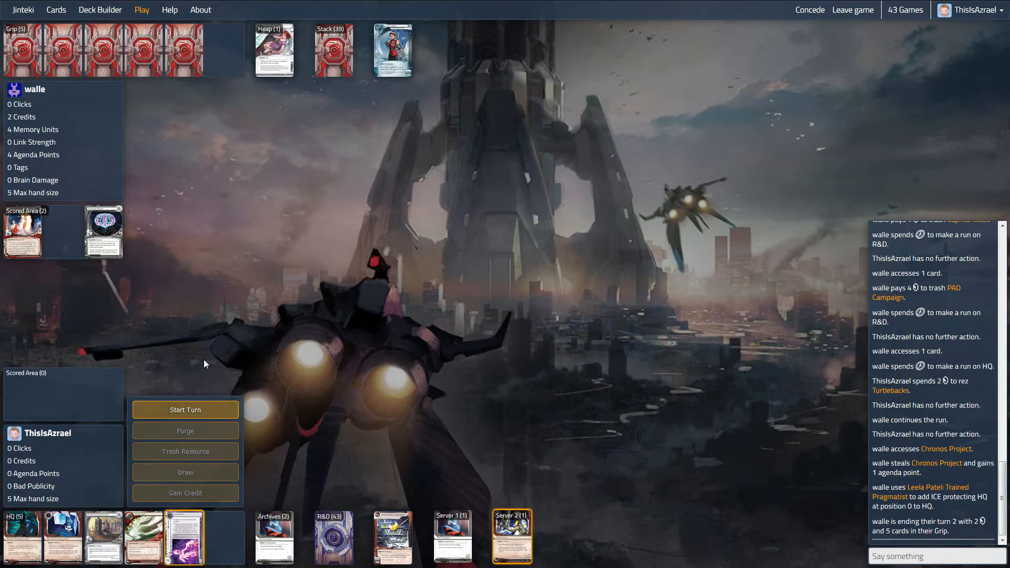
Step: Start turn 3 and install ice protecting HQ
{"action": "left_click", "coordinate": [207, 413]}
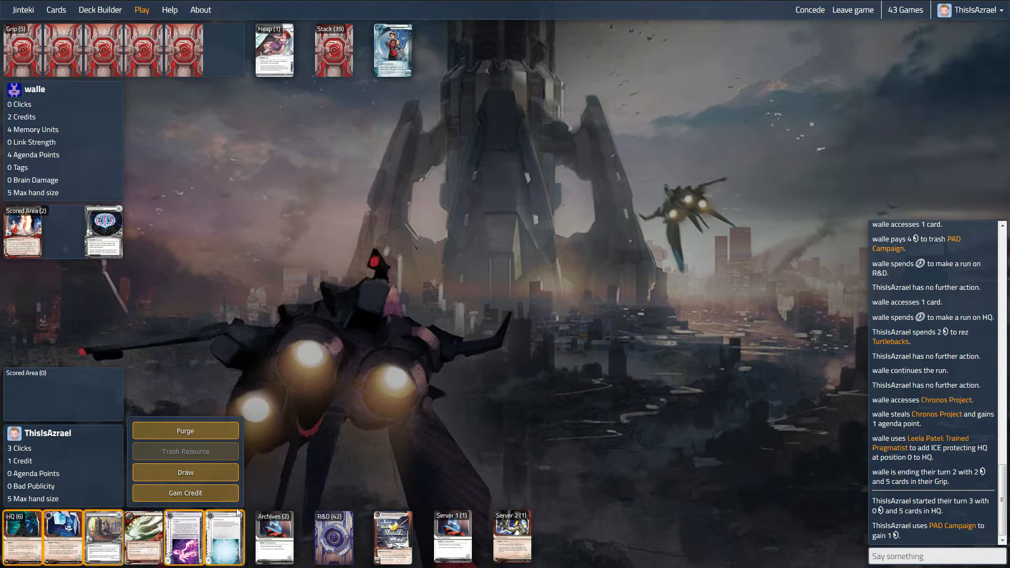
{"action": "mouse_move", "coordinate": [63, 537]}
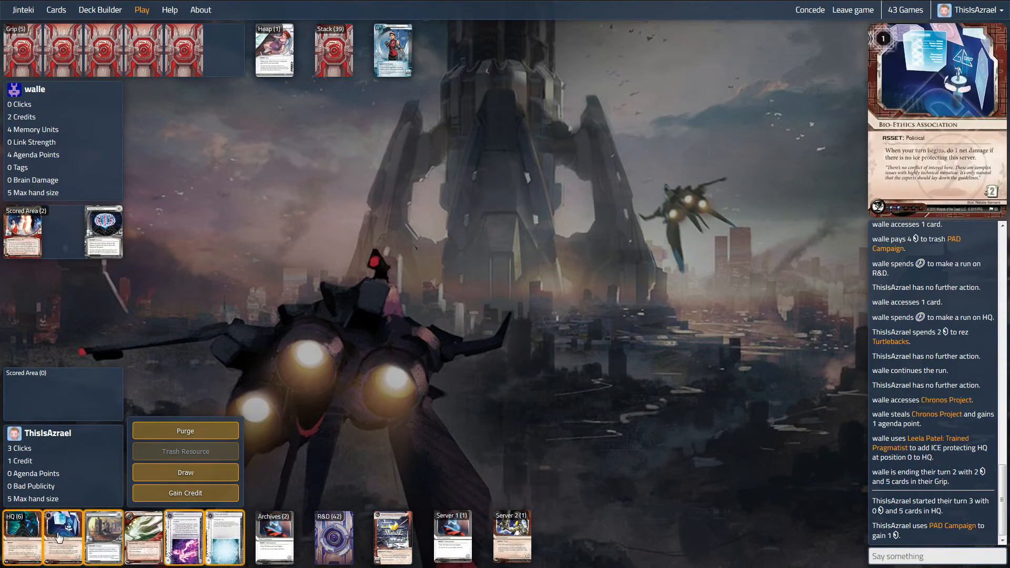
{"action": "left_click", "coordinate": [231, 543]}
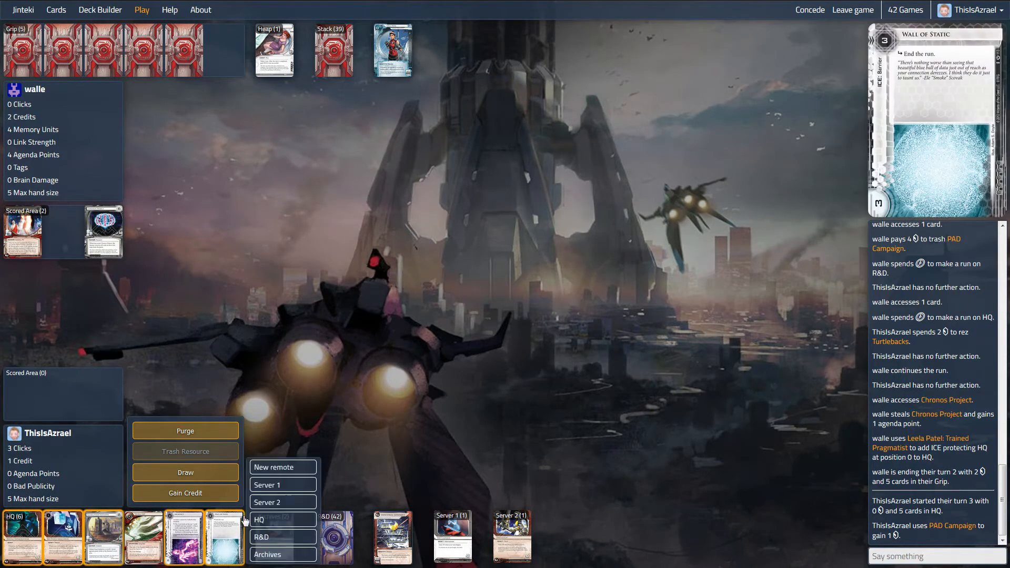
{"action": "left_click", "coordinate": [280, 526]}
Step: Install Bio-Ethics Association in a new remote, gain a credit, and end the turn
{"action": "left_click", "coordinate": [64, 538]}
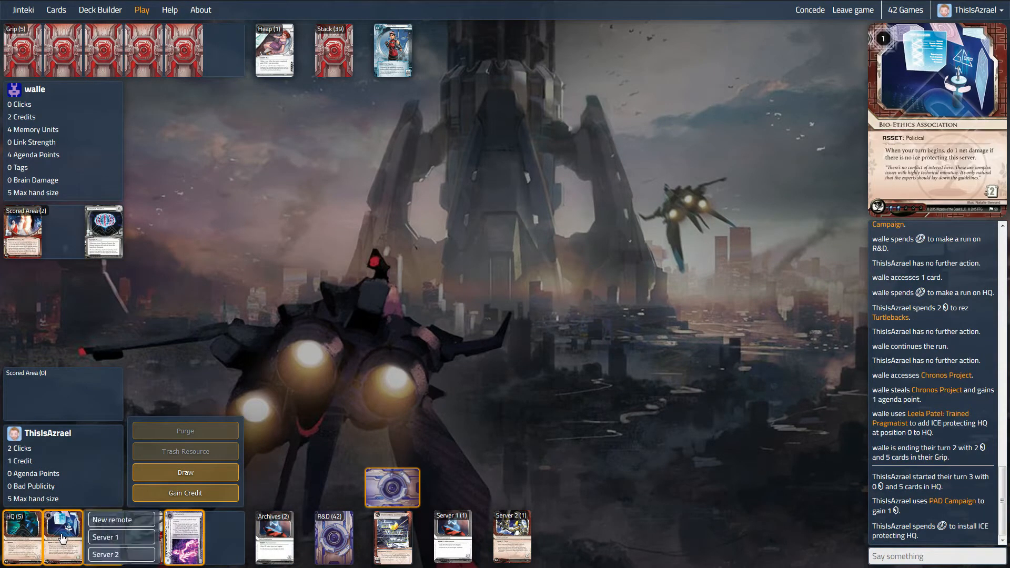
{"action": "left_click", "coordinate": [112, 519]}
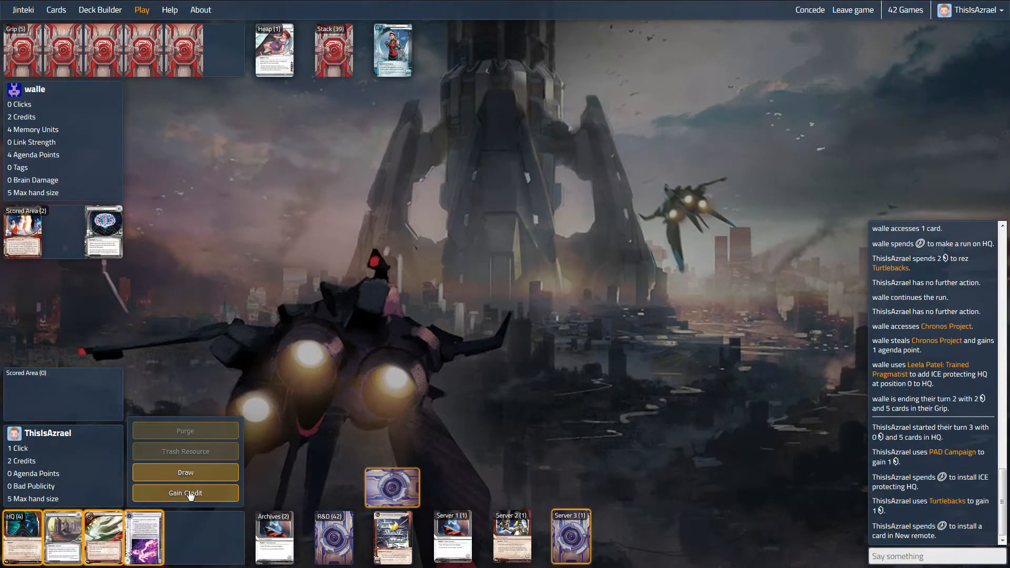
{"action": "left_click", "coordinate": [186, 493]}
{"action": "left_click", "coordinate": [222, 414]}
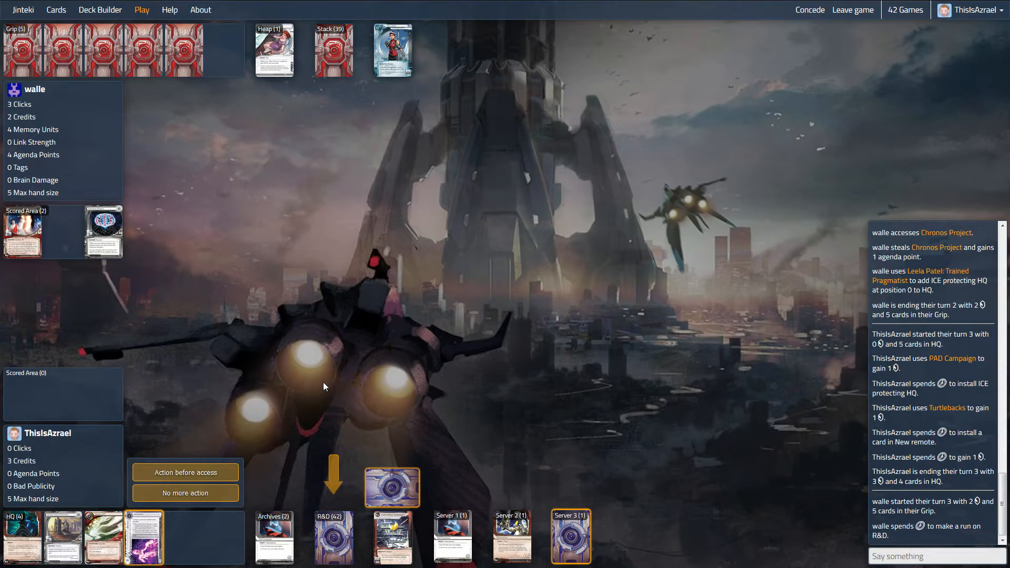
{"action": "mouse_move", "coordinate": [571, 538]}
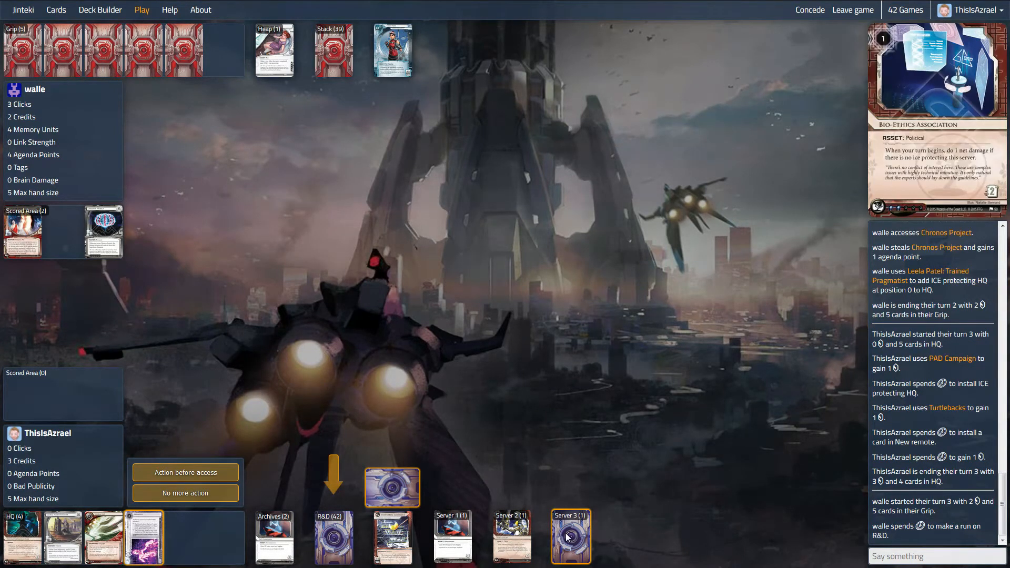
Step: Rez Wall of Static on HQ against the Account Siphon run and let it continue
{"action": "left_click", "coordinate": [186, 493]}
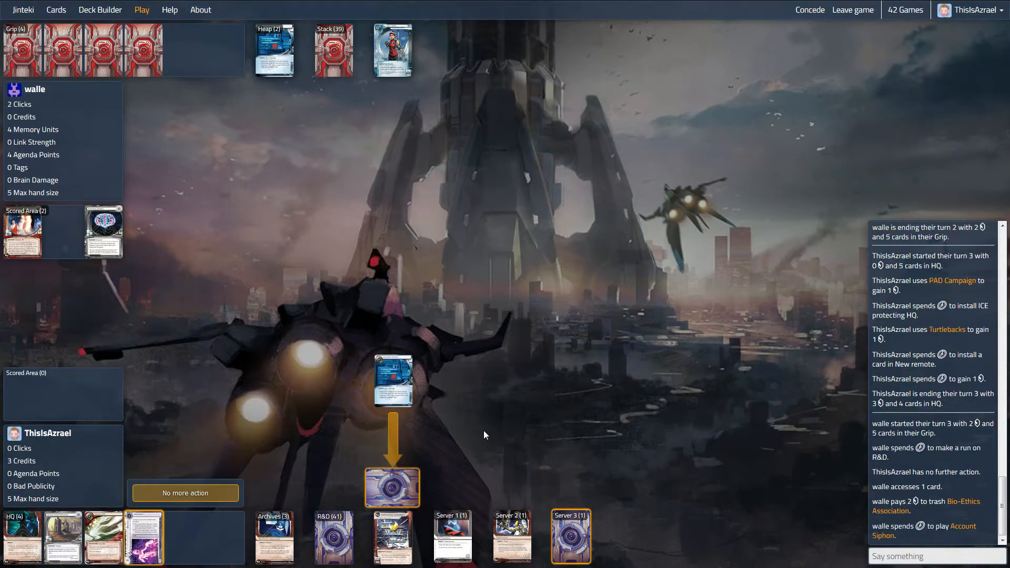
{"action": "left_click", "coordinate": [402, 497]}
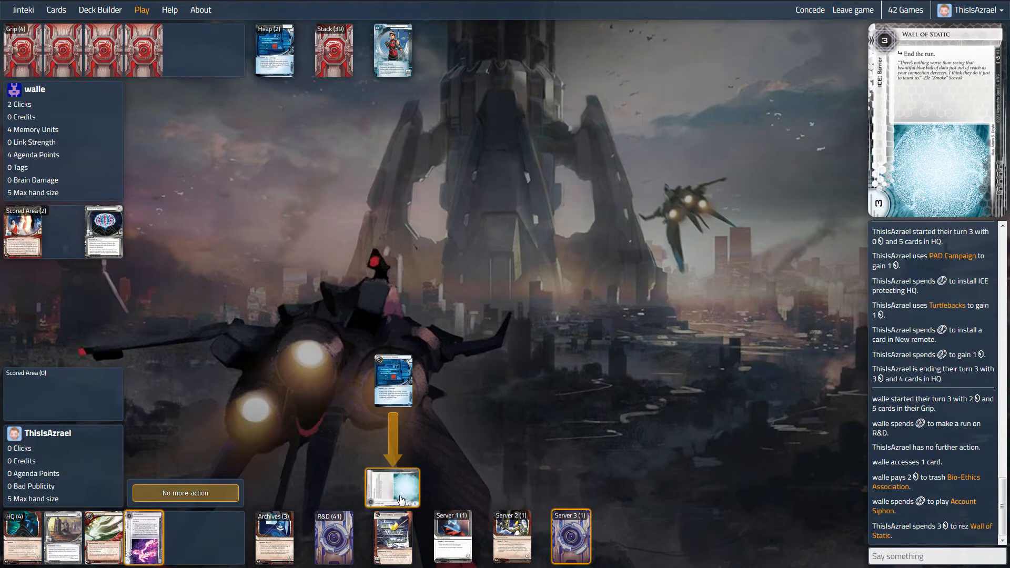
{"action": "left_click", "coordinate": [185, 492]}
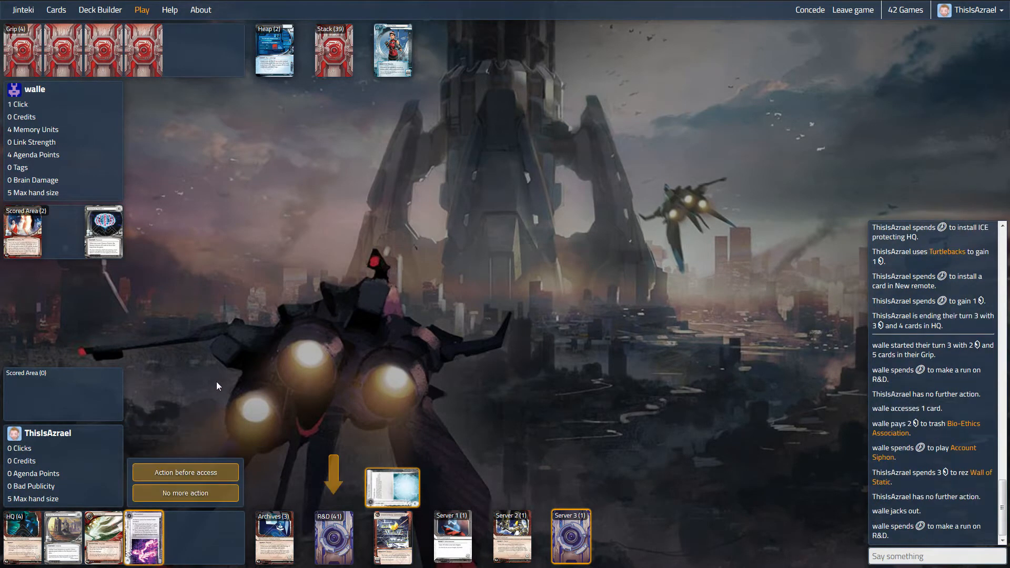
{"action": "left_click", "coordinate": [170, 493]}
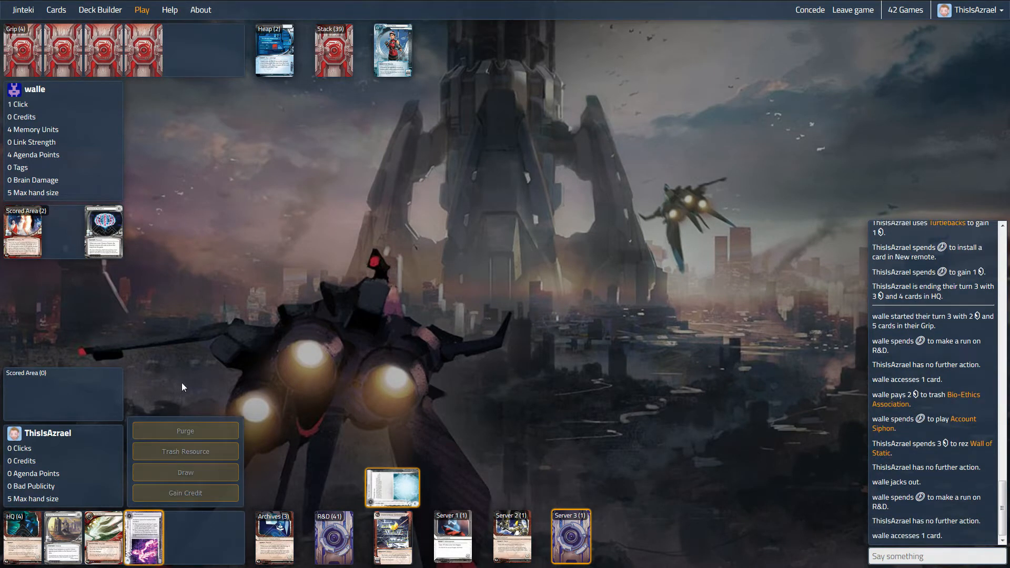
Step: Pass on the Server 3 run, start turn 4, and view the cards in Archives
{"action": "mouse_move", "coordinate": [571, 537]}
{"action": "left_click", "coordinate": [185, 493]}
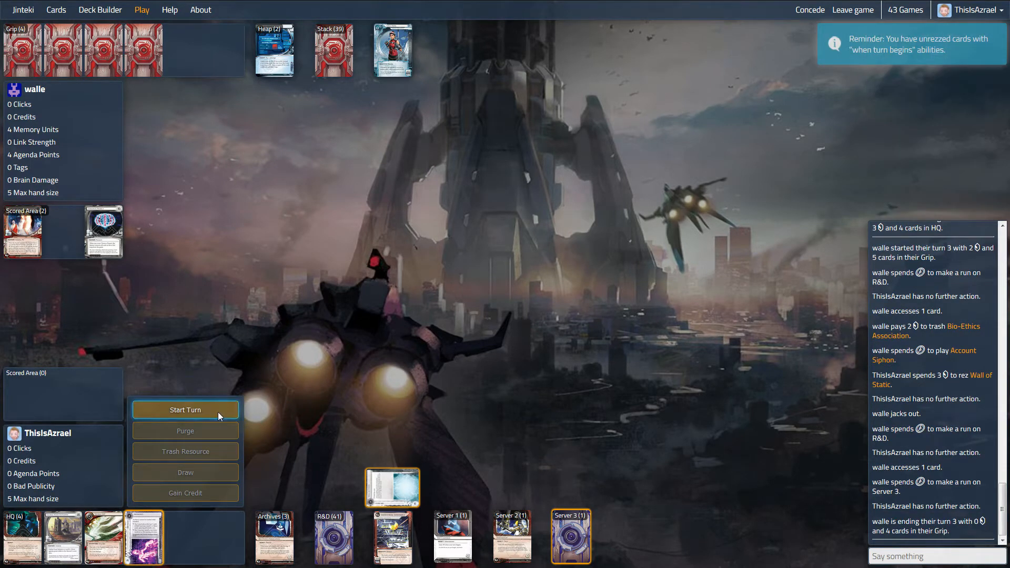
{"action": "left_click", "coordinate": [185, 410]}
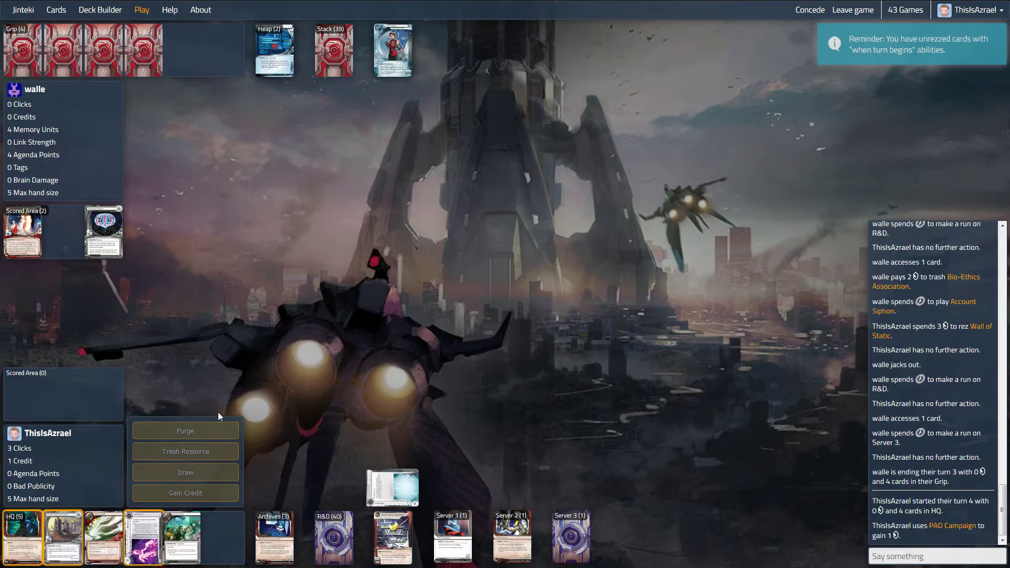
{"action": "left_click", "coordinate": [330, 545]}
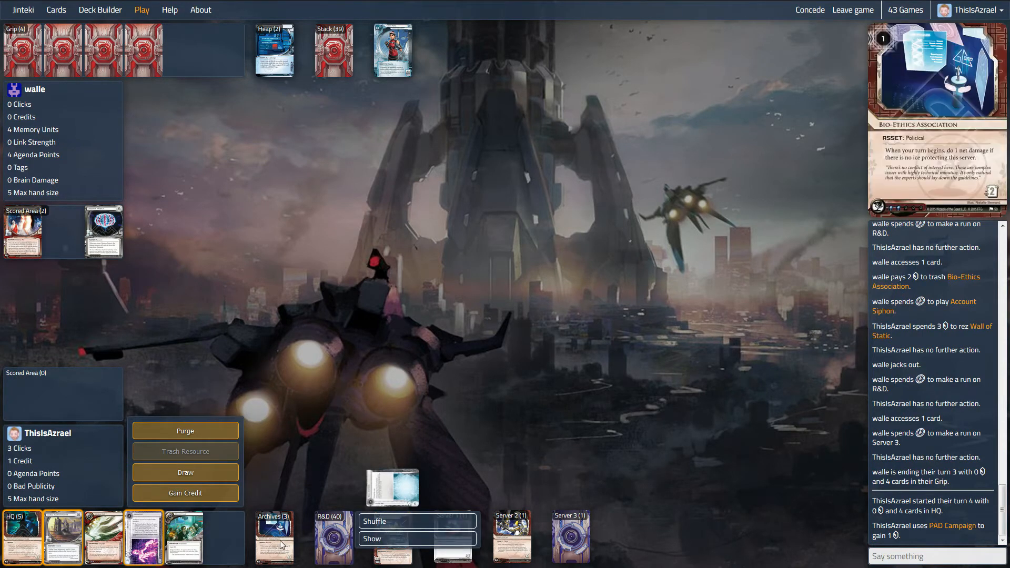
Step: Look through the Archives cards and close the view
{"action": "left_click", "coordinate": [282, 545]}
{"action": "left_click", "coordinate": [337, 546]}
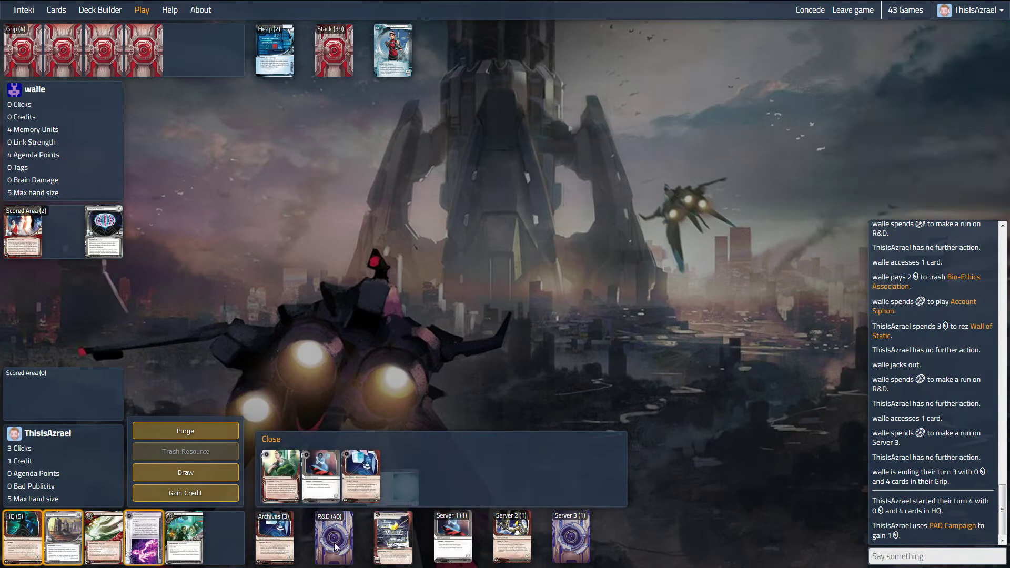
{"action": "left_click", "coordinate": [273, 440]}
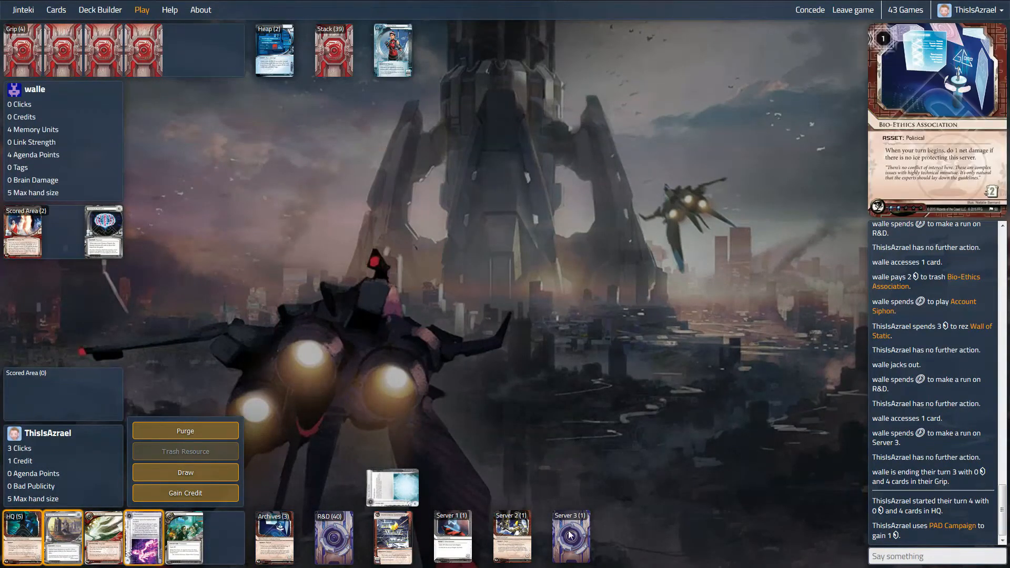
{"action": "mouse_move", "coordinate": [392, 487]}
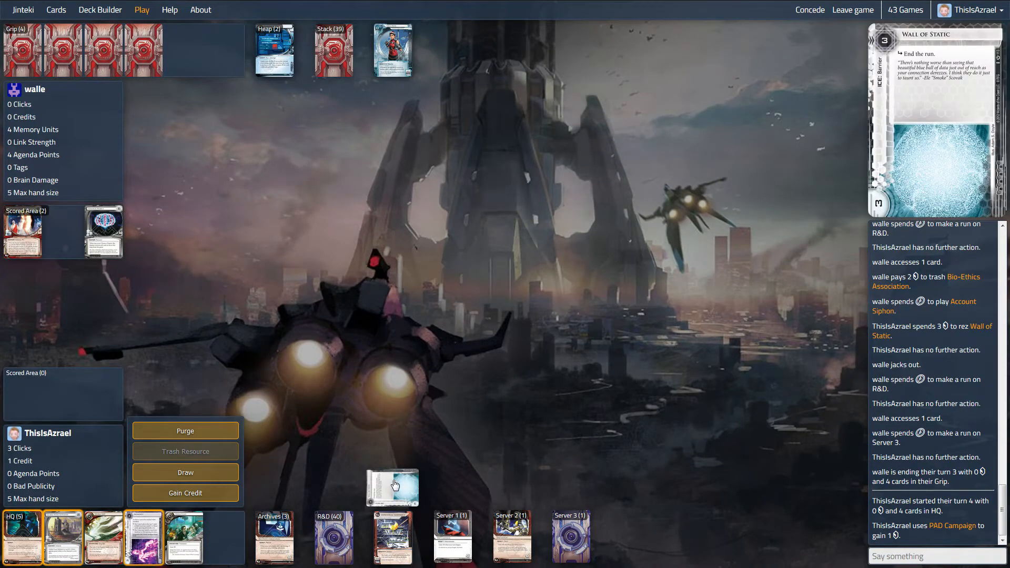
Step: Gain credits with the remaining clicks and pass during the runner's R&D run
{"action": "left_click", "coordinate": [205, 494]}
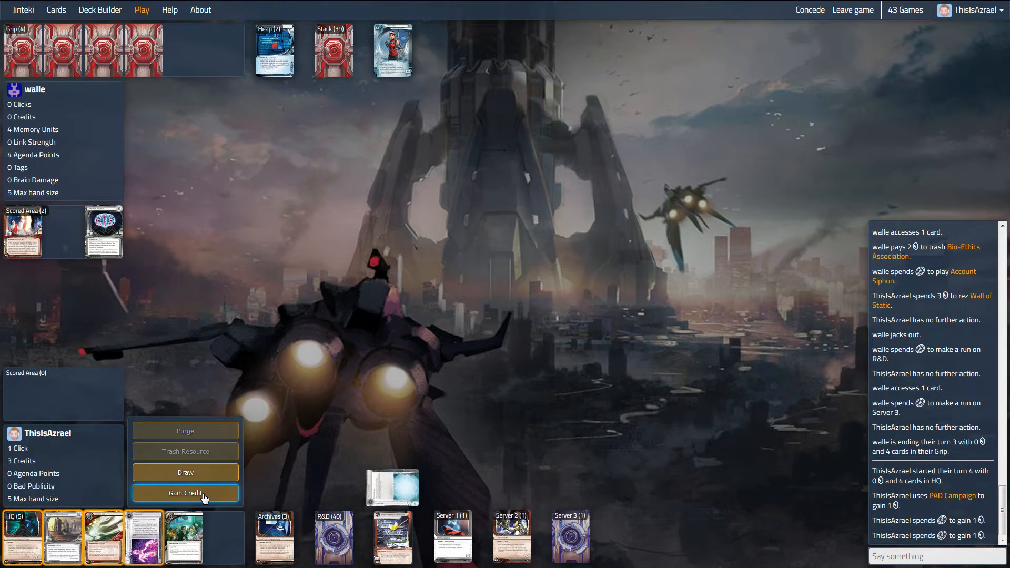
{"action": "left_click", "coordinate": [203, 496]}
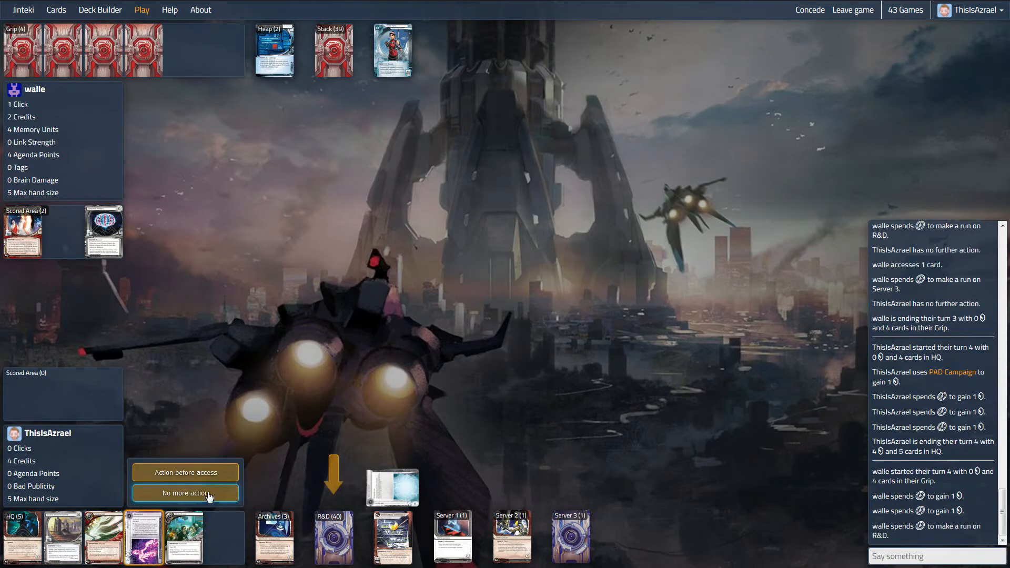
{"action": "left_click", "coordinate": [186, 493]}
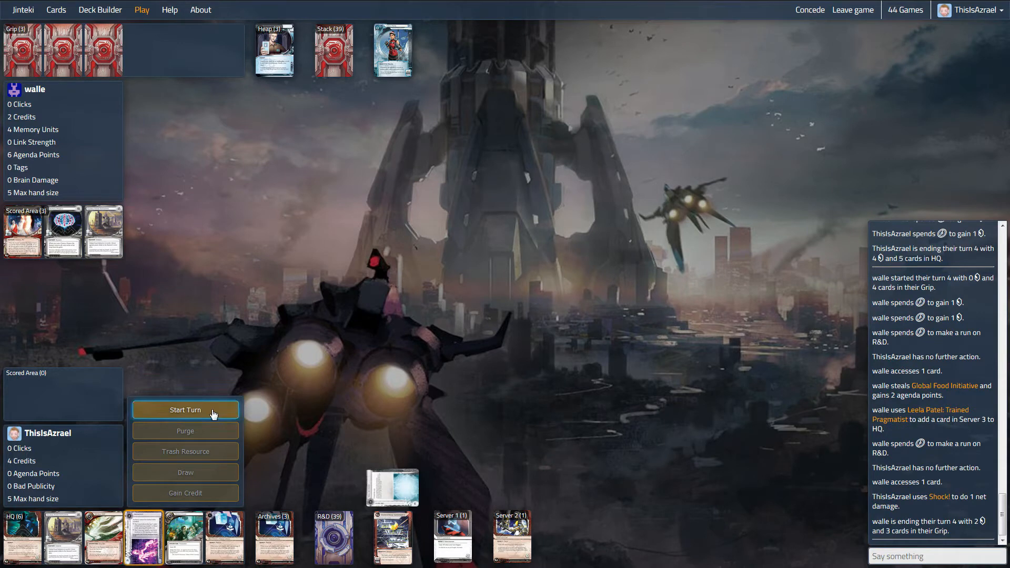
Step: Start turn 5, check Archives, and draw a card from R&D
{"action": "left_click", "coordinate": [214, 411]}
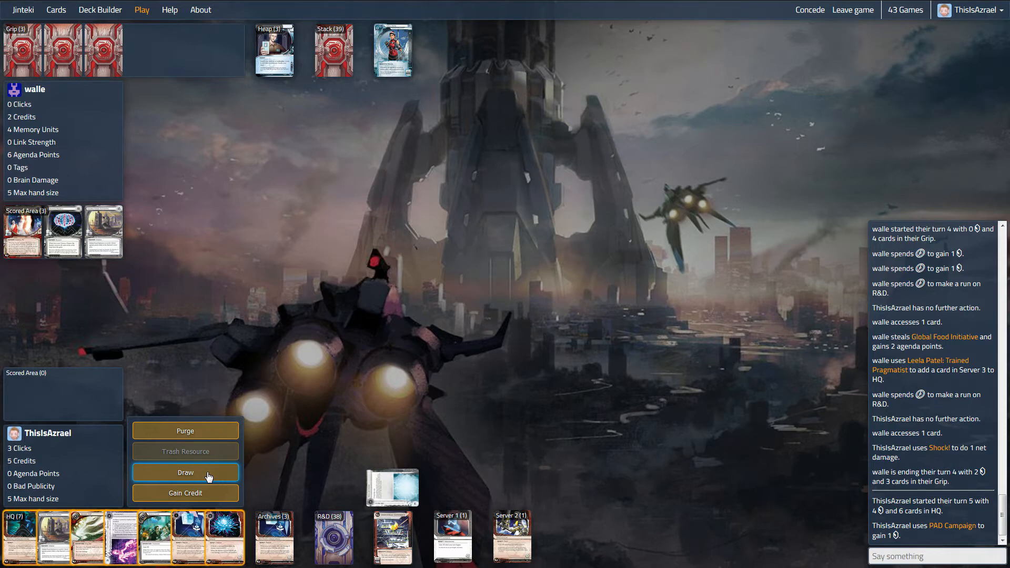
{"action": "mouse_move", "coordinate": [186, 539]}
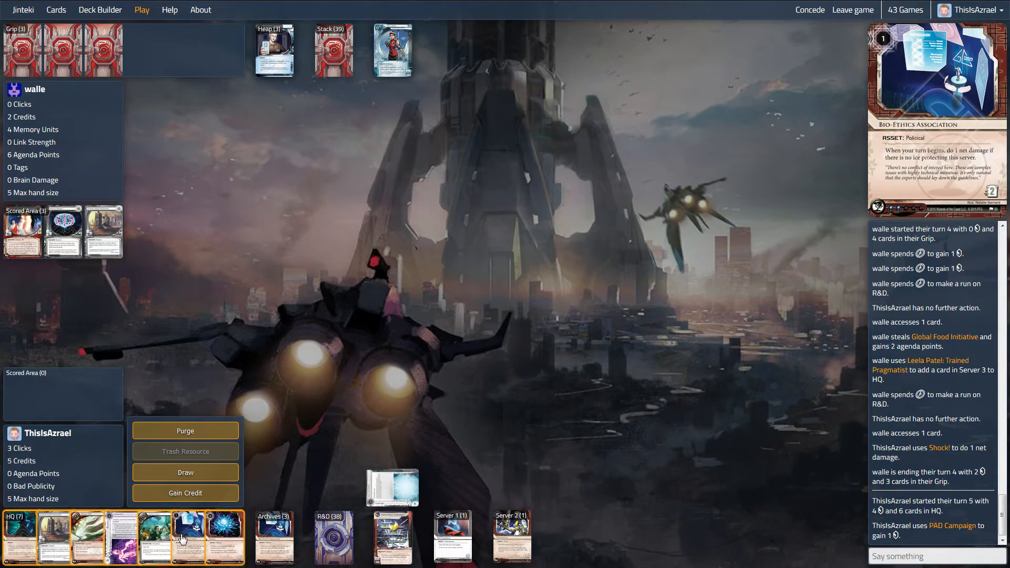
{"action": "left_click", "coordinate": [273, 537]}
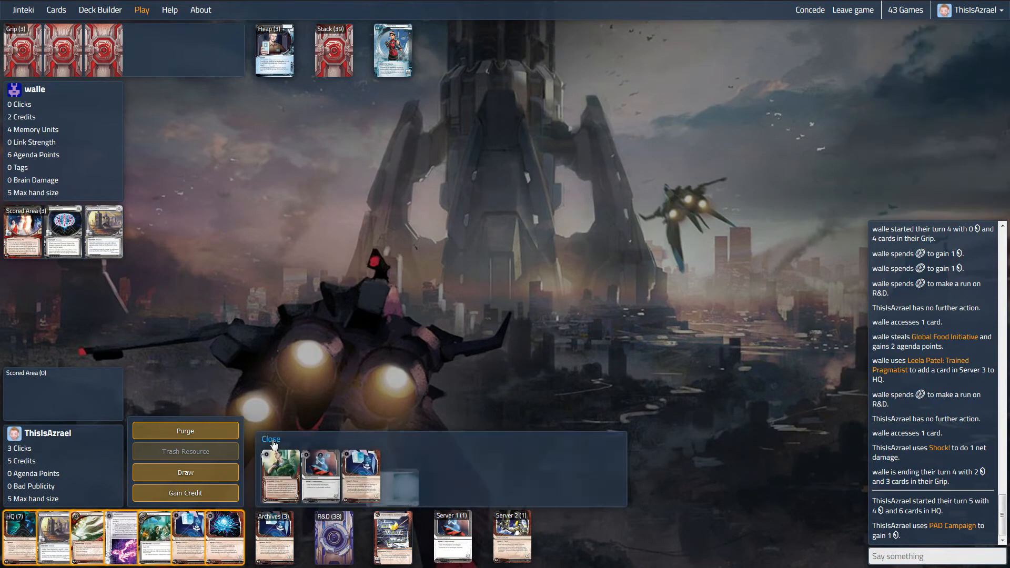
{"action": "left_click", "coordinate": [272, 440]}
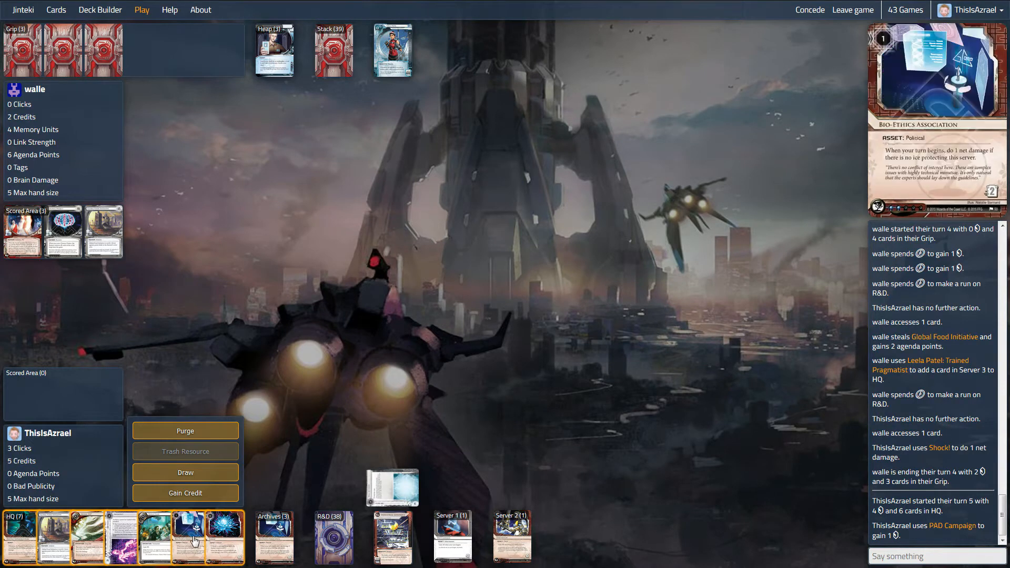
{"action": "mouse_move", "coordinate": [155, 537]}
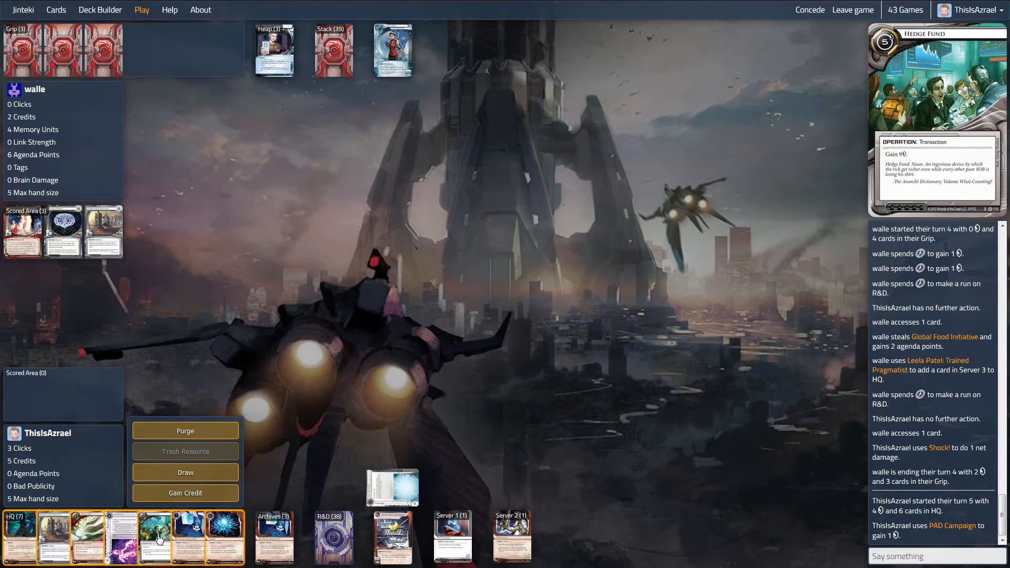
{"action": "left_click", "coordinate": [185, 473]}
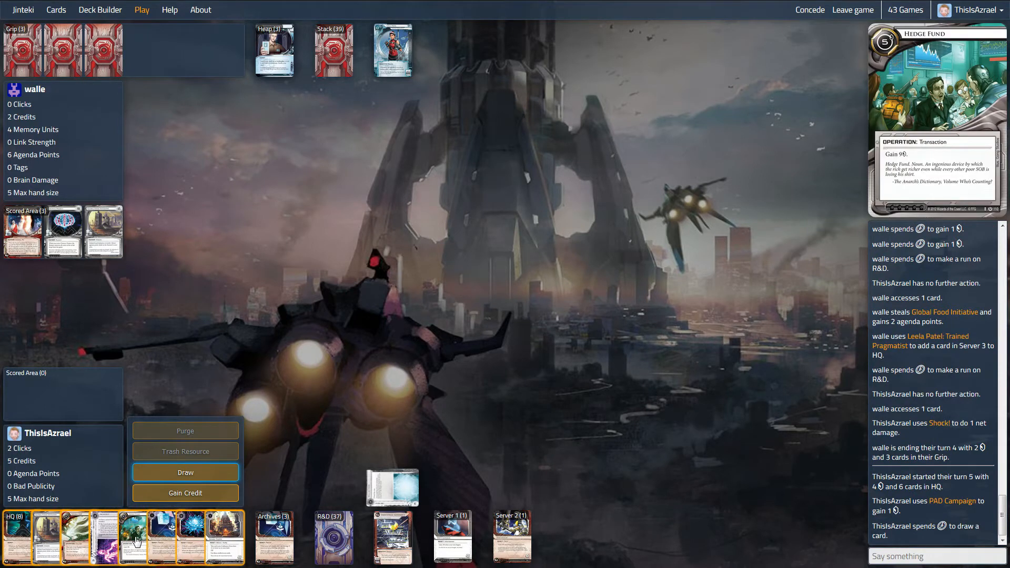
Step: Install Architect protecting R&D and Mumba Temple in a new remote, then end the turn
{"action": "left_click", "coordinate": [110, 547]}
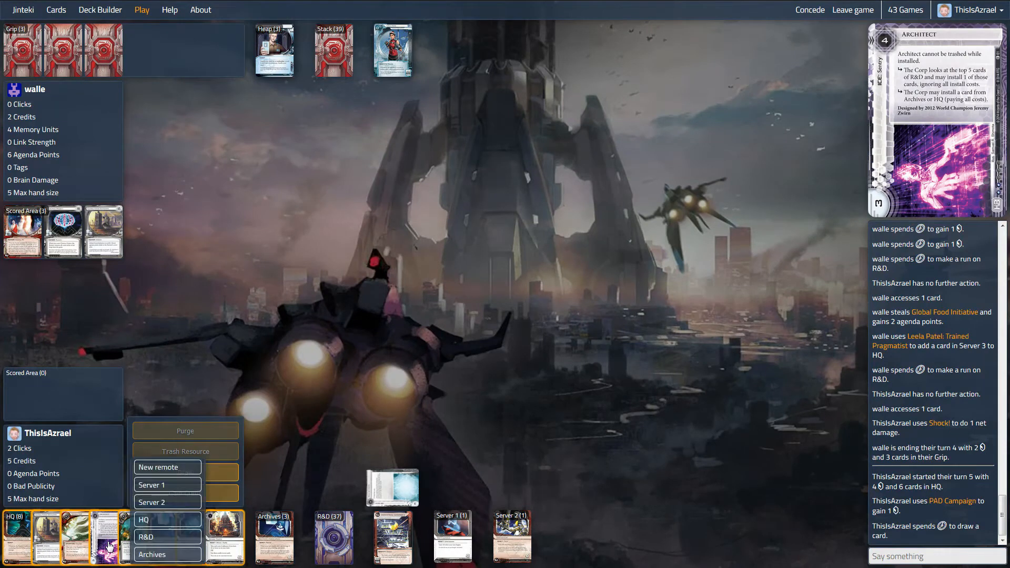
{"action": "left_click", "coordinate": [167, 544]}
{"action": "left_click", "coordinate": [237, 536]}
{"action": "left_click", "coordinate": [273, 519]}
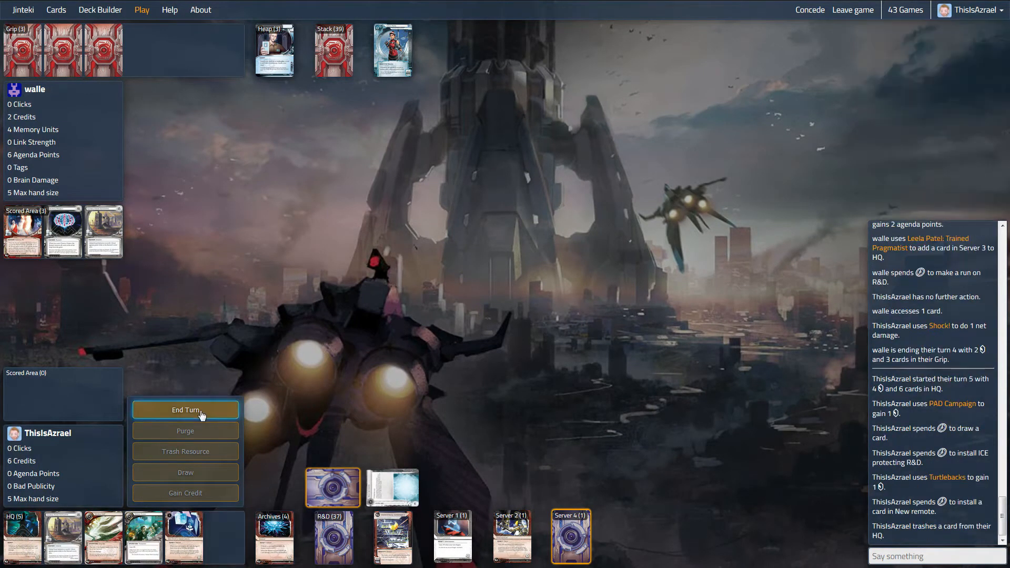
{"action": "left_click", "coordinate": [201, 414]}
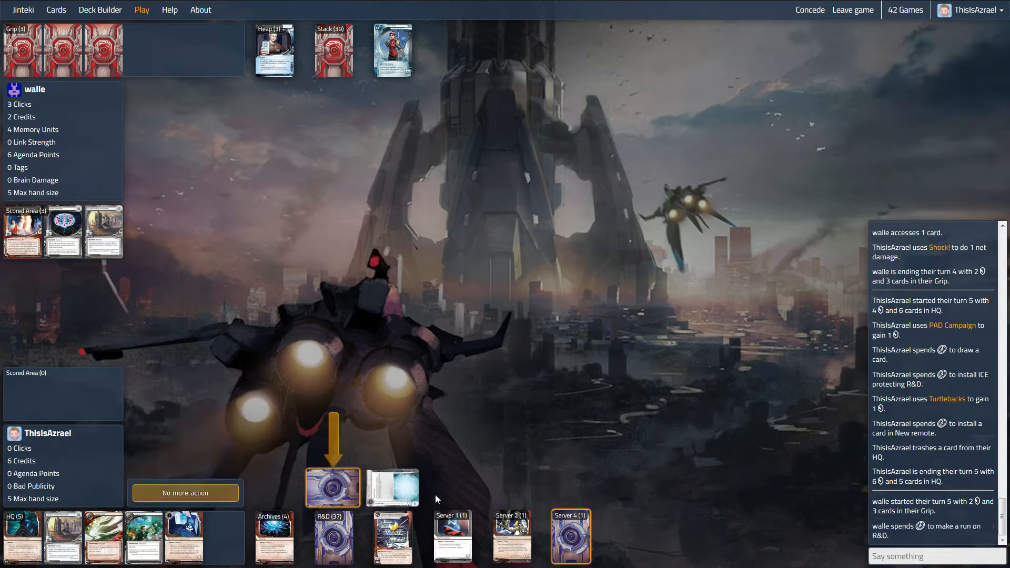
Step: Rez Mumba Temple for credits and rez Architect protecting R&D during the run
{"action": "left_click", "coordinate": [562, 530]}
{"action": "left_click", "coordinate": [527, 479]}
{"action": "left_click", "coordinate": [562, 530]}
{"action": "left_click", "coordinate": [504, 496]}
{"action": "left_click", "coordinate": [334, 487]}
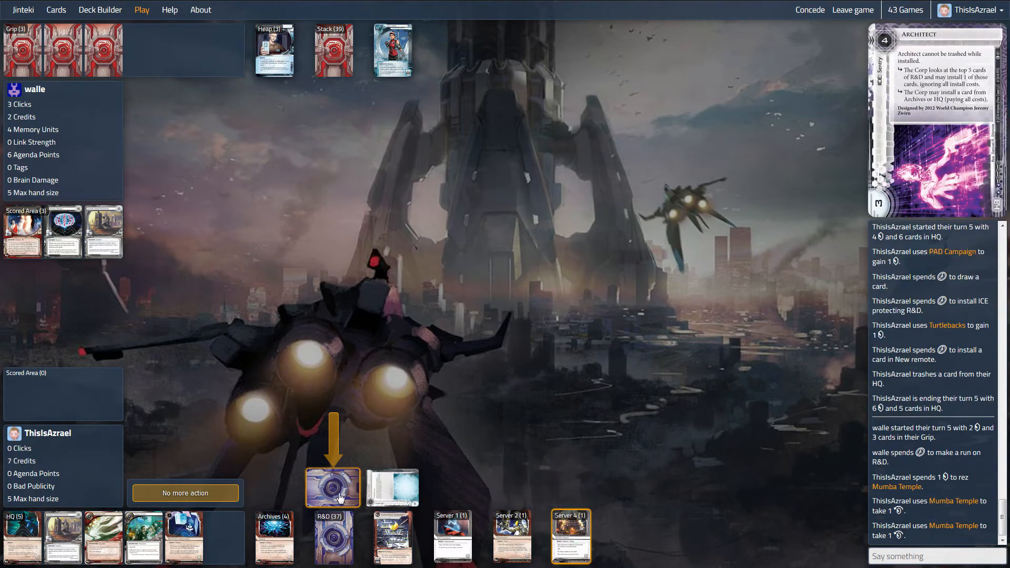
{"action": "left_click", "coordinate": [202, 496]}
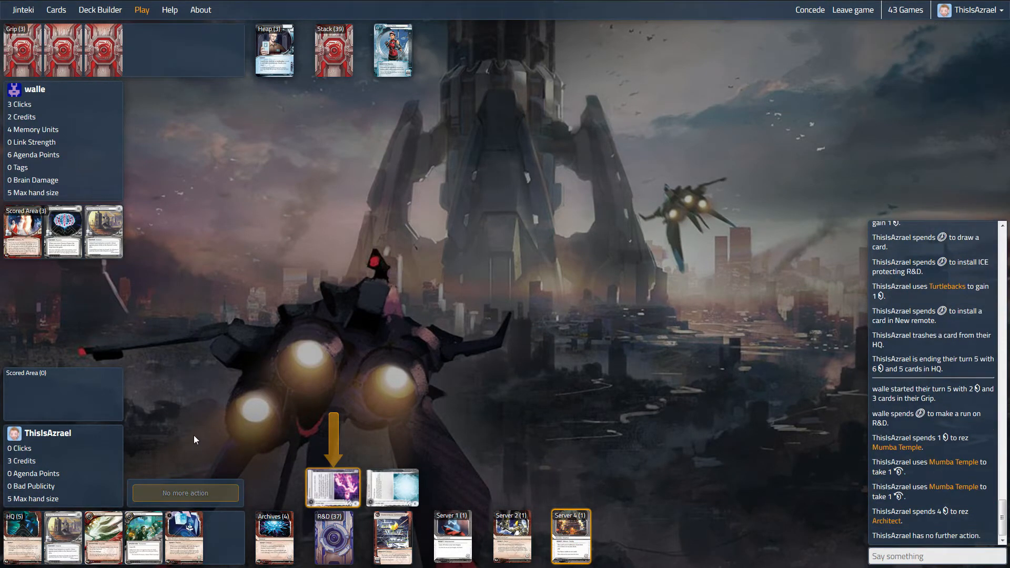
Step: Fire Architect to look at R&D's top 5 cards and install Ashigaru protecting HQ
{"action": "left_click", "coordinate": [331, 494]}
{"action": "left_click", "coordinate": [296, 434]}
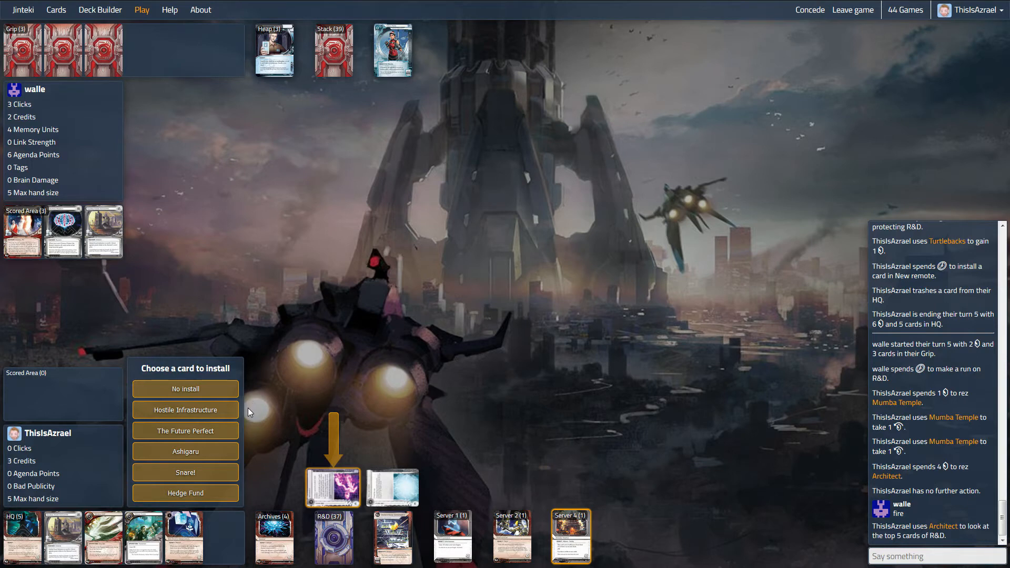
{"action": "mouse_move", "coordinate": [186, 452]}
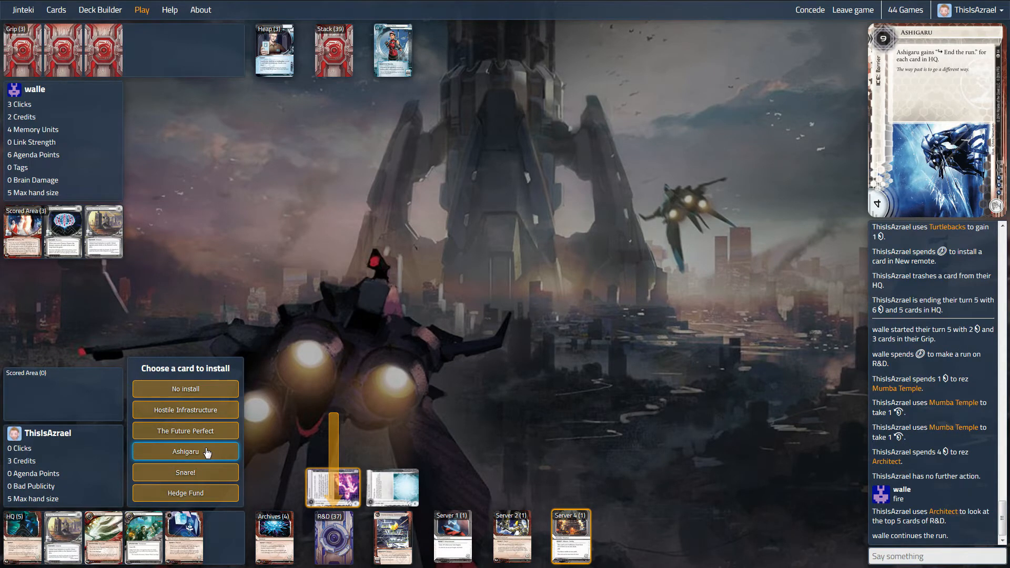
{"action": "left_click", "coordinate": [207, 452]}
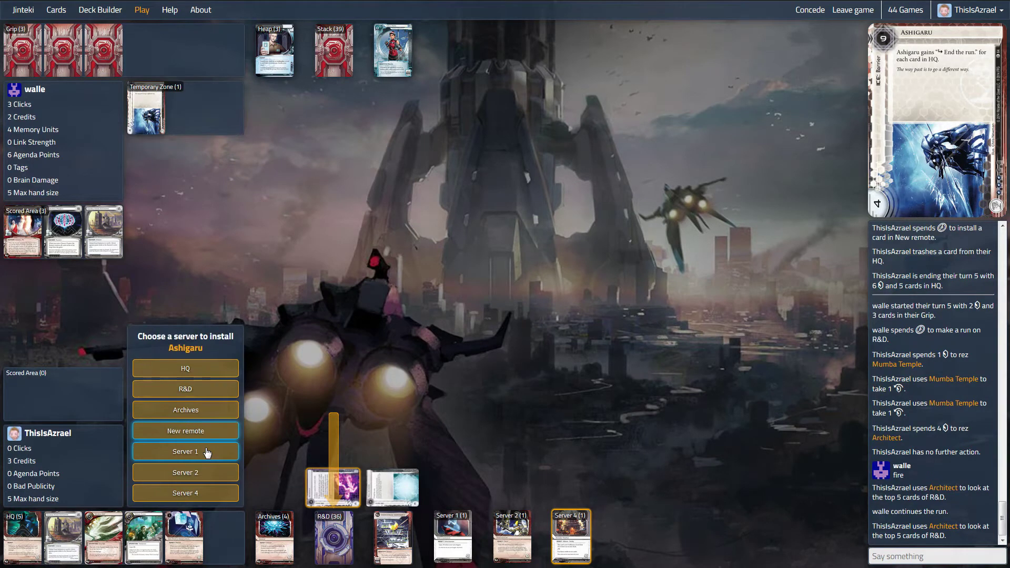
{"action": "left_click", "coordinate": [195, 372]}
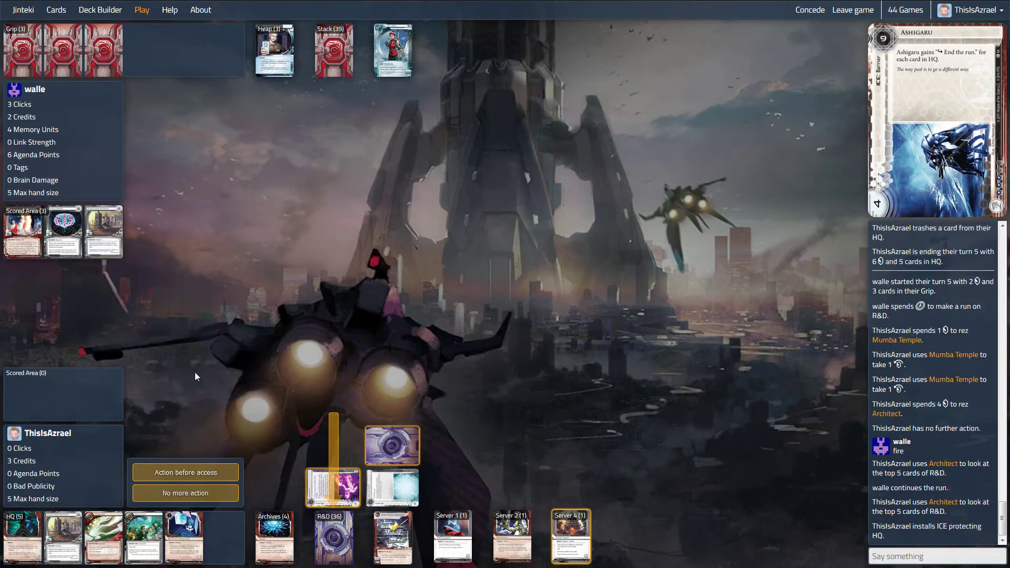
Step: Use Architect to install Bio-Ethics Association from Archives into a new remote, then let the run continue
{"action": "left_click", "coordinate": [288, 535]}
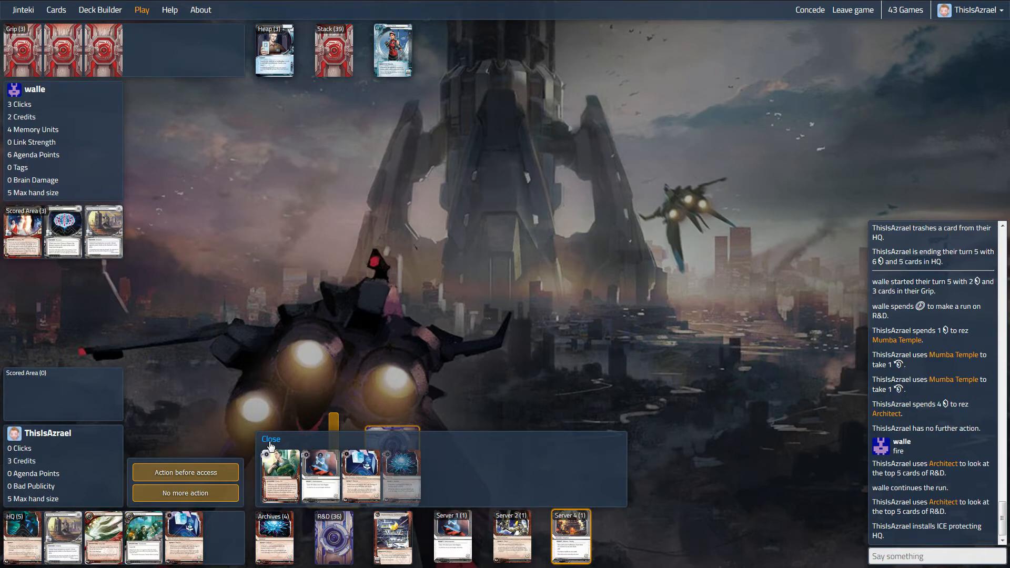
{"action": "left_click", "coordinate": [271, 439]}
{"action": "mouse_move", "coordinate": [332, 487]}
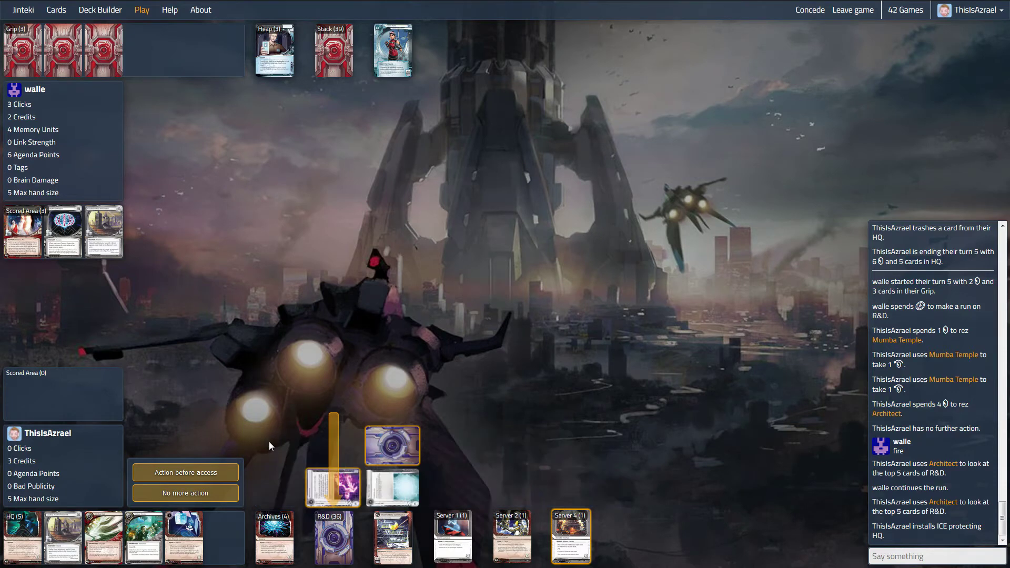
{"action": "left_click", "coordinate": [348, 490]}
{"action": "left_click", "coordinate": [296, 456]}
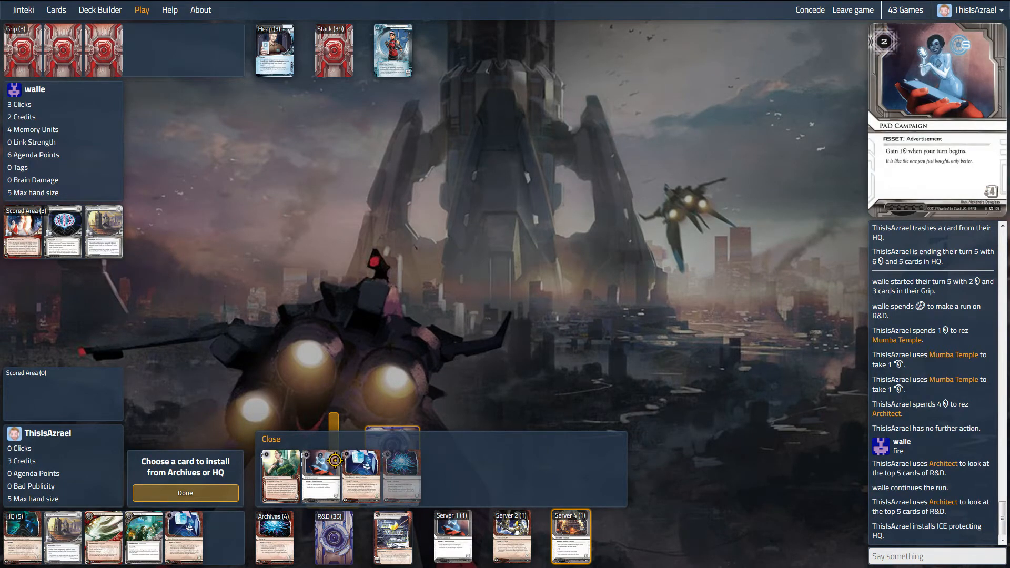
{"action": "left_click", "coordinate": [365, 462]}
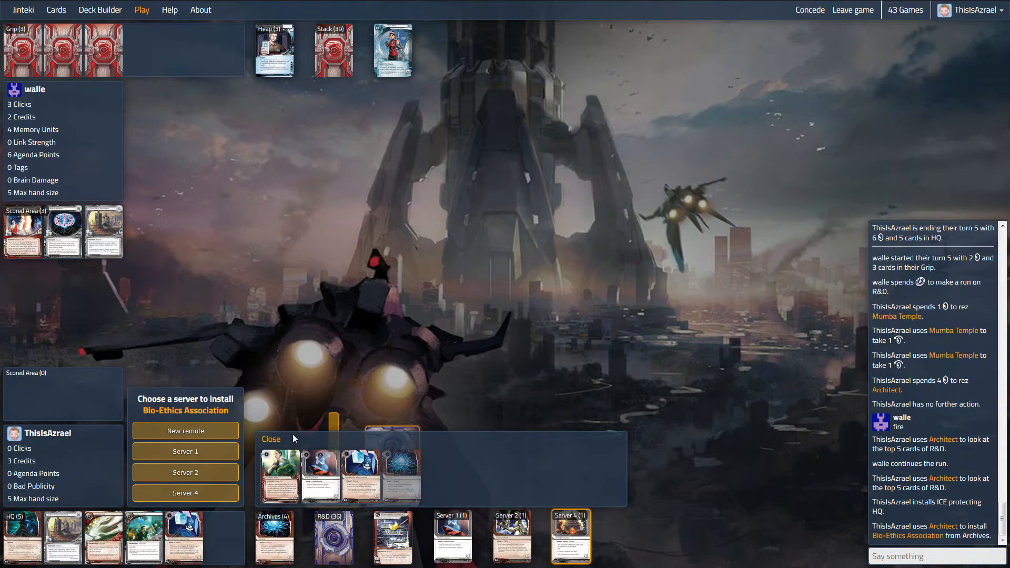
{"action": "left_click", "coordinate": [186, 433]}
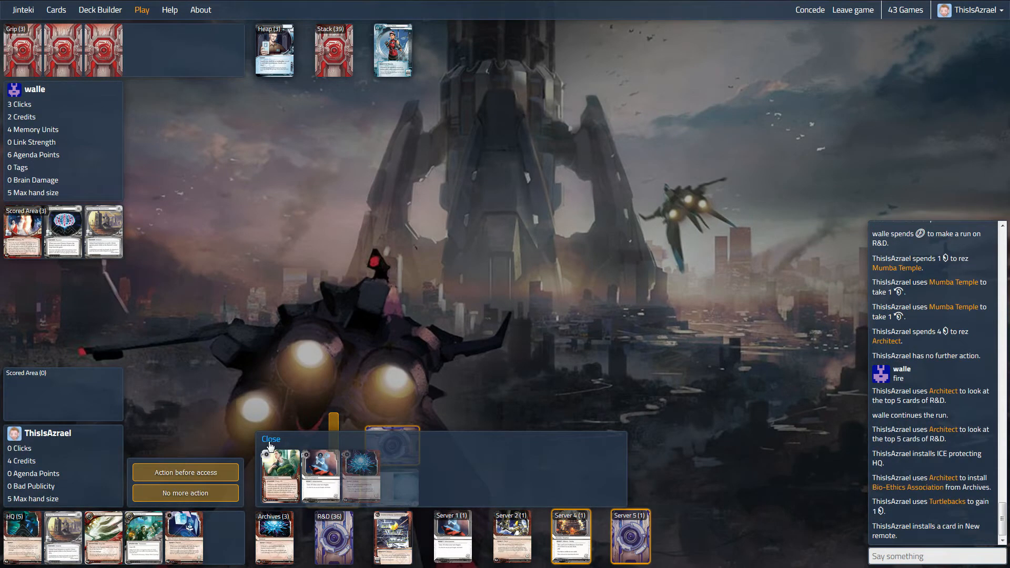
{"action": "left_click", "coordinate": [270, 439]}
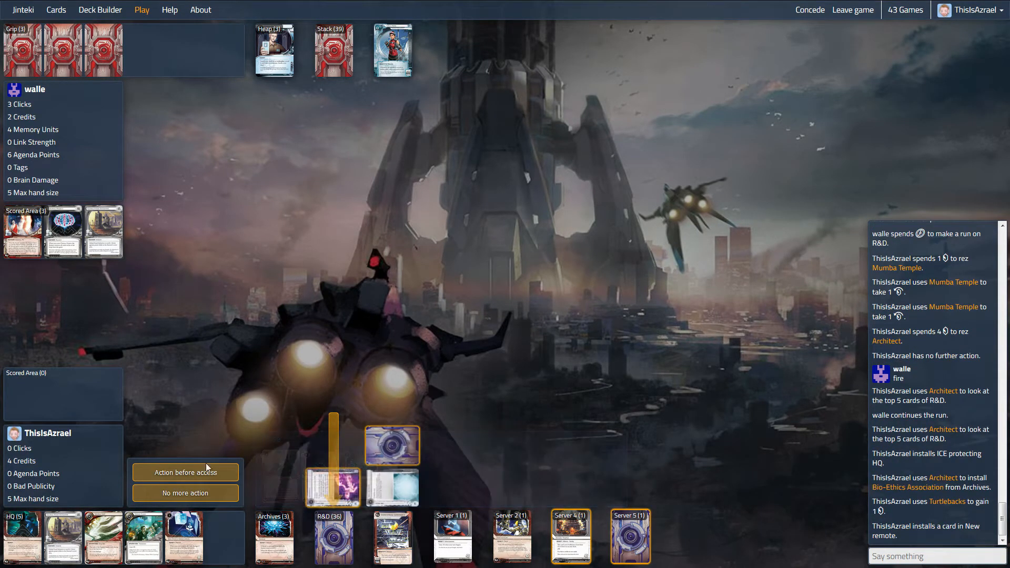
{"action": "left_click", "coordinate": [185, 493]}
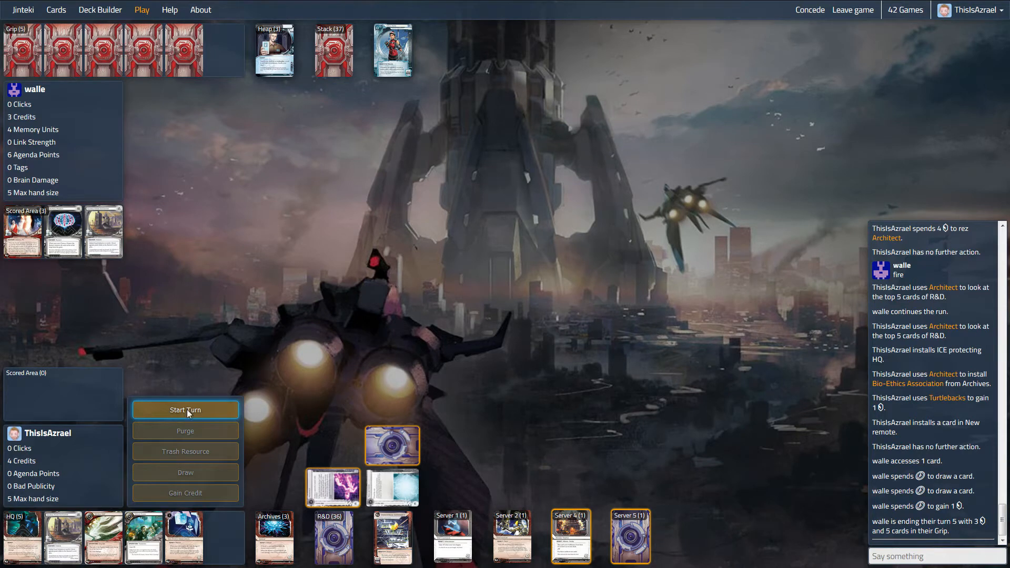
Step: Start the Corp turn, play Hedge Fund, and install two hand cards in new remote servers
{"action": "left_click", "coordinate": [188, 411]}
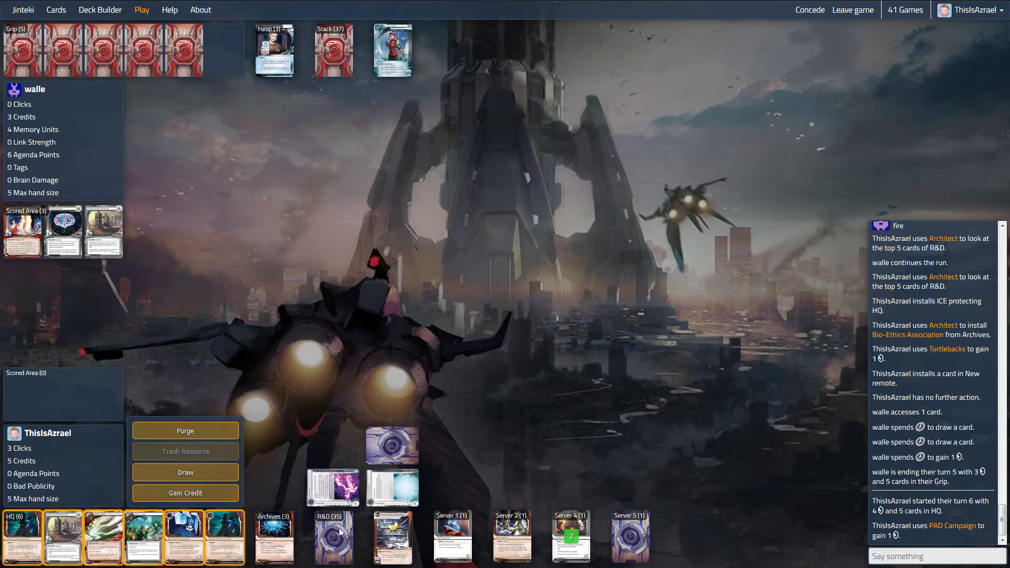
{"action": "mouse_move", "coordinate": [144, 537]}
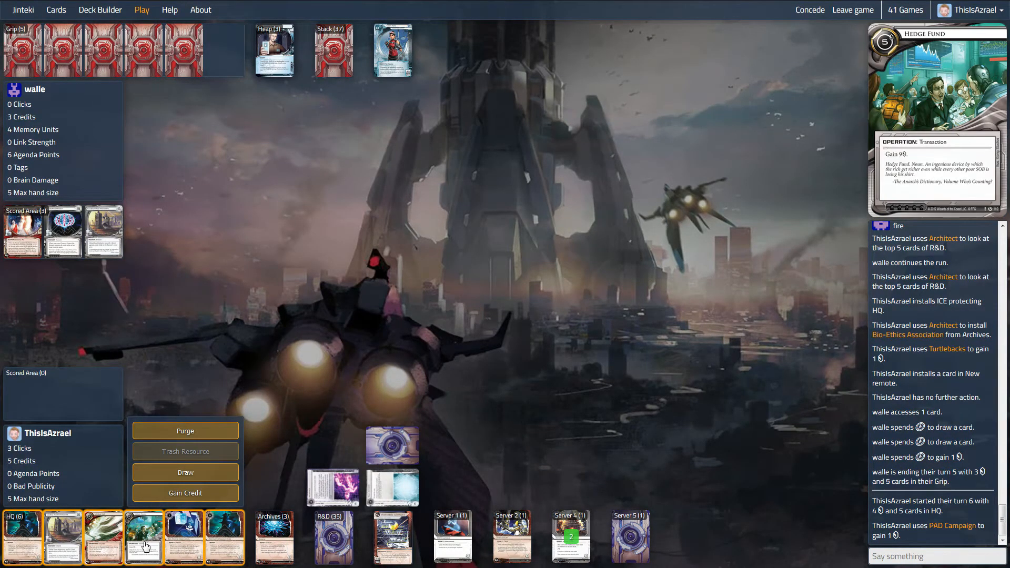
{"action": "left_click", "coordinate": [145, 546]}
{"action": "left_click", "coordinate": [198, 542]}
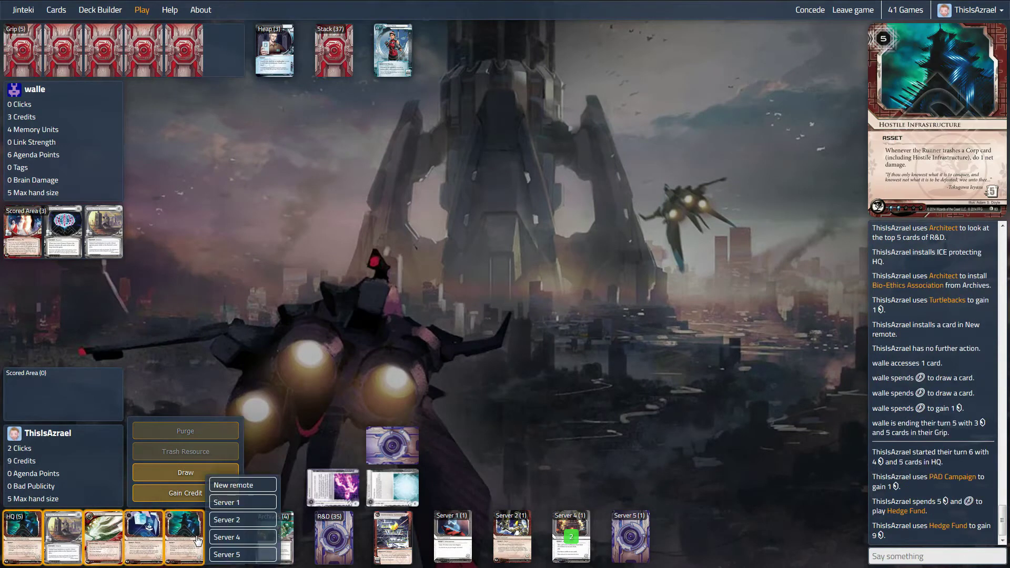
{"action": "left_click", "coordinate": [233, 485]}
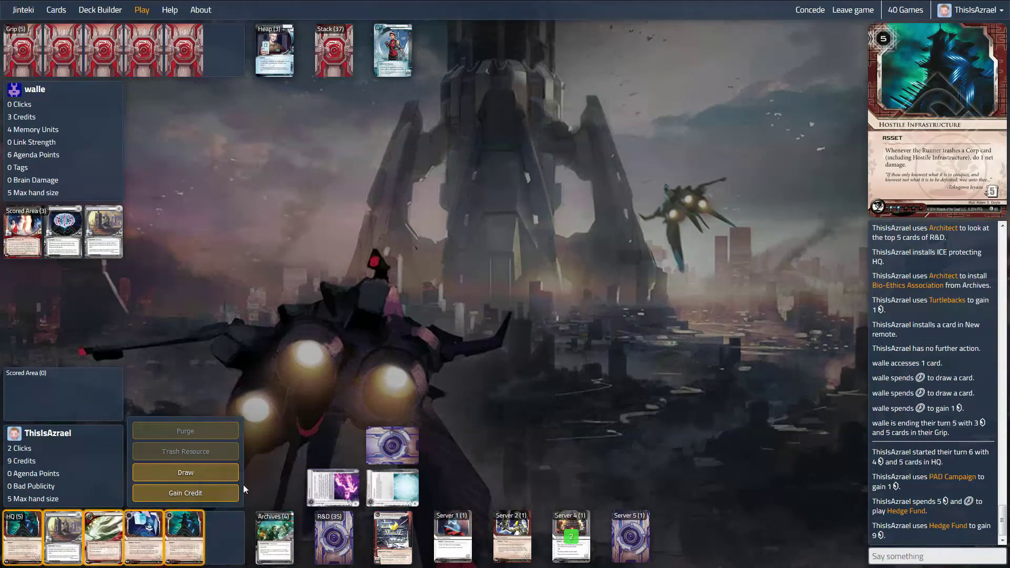
{"action": "left_click", "coordinate": [151, 539]}
{"action": "mouse_move", "coordinate": [144, 538]}
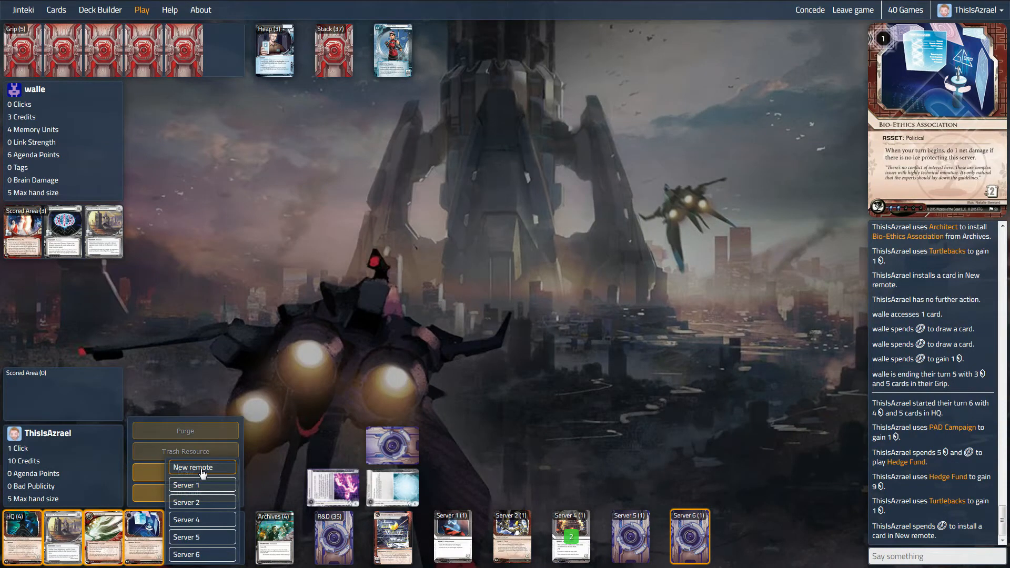
{"action": "left_click", "coordinate": [193, 467]}
Step: End the Corp turn at 11 credits and glance through the Archives cards
{"action": "left_click", "coordinate": [185, 400]}
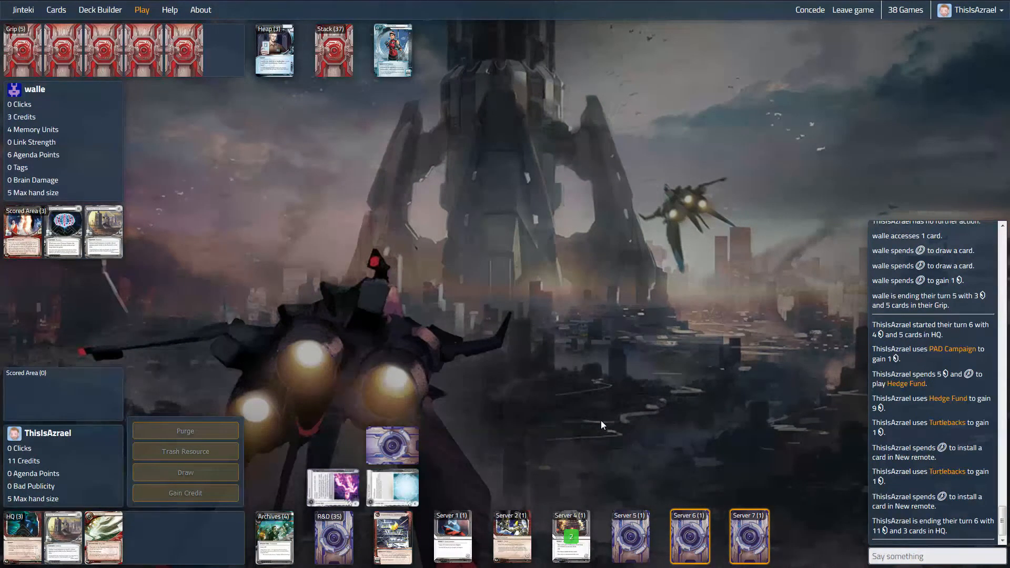
{"action": "left_click", "coordinate": [274, 538]}
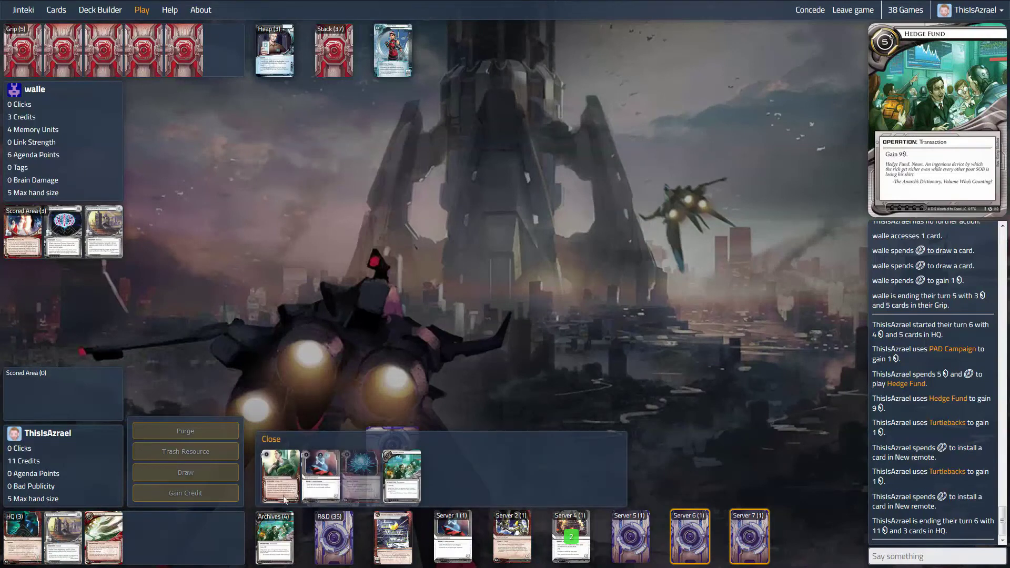
{"action": "left_click", "coordinate": [274, 447]}
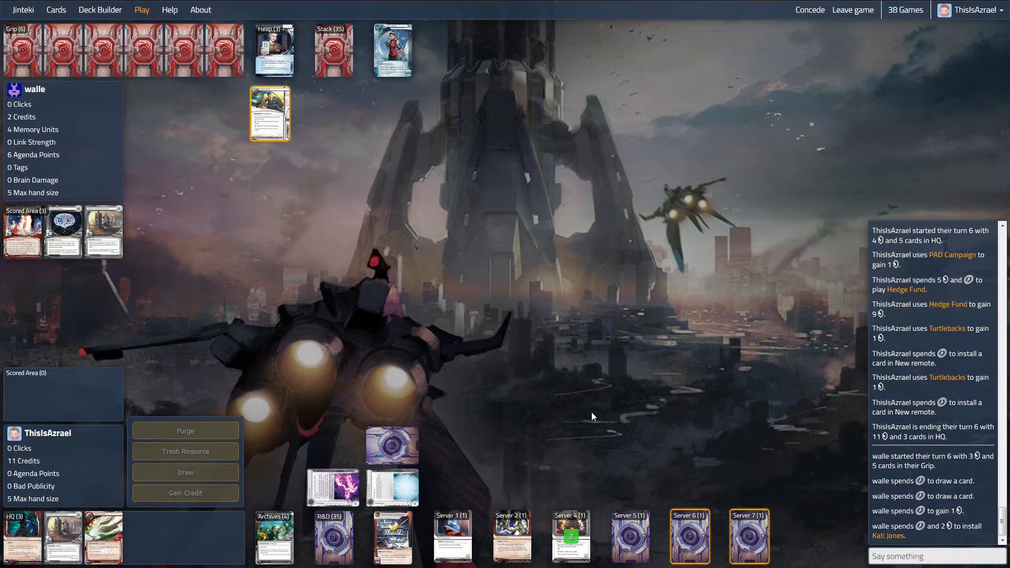
{"action": "mouse_move", "coordinate": [630, 540]}
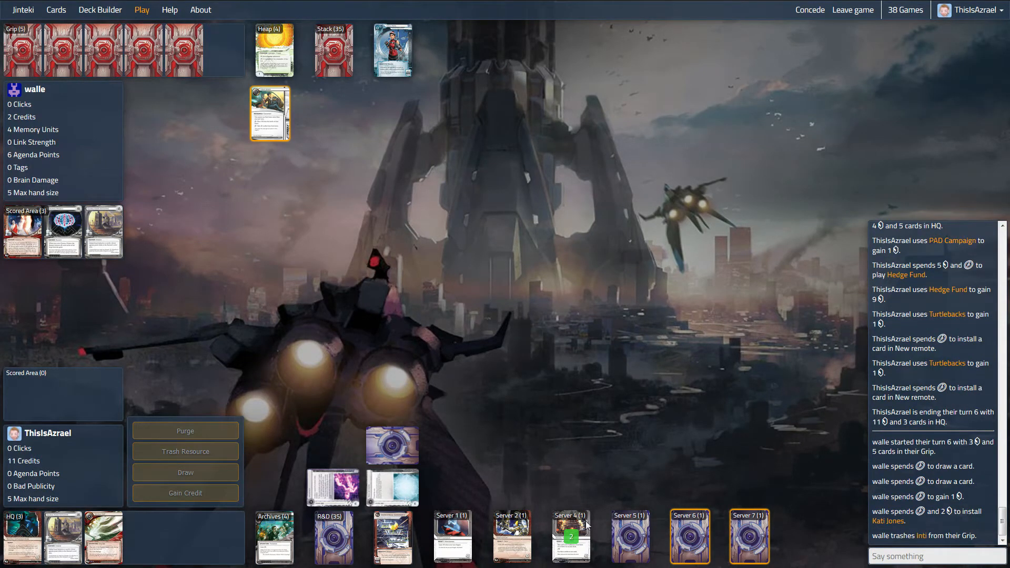
Step: Take two credits from Mumba Temple and rez Bio-Ethics Association
{"action": "mouse_move", "coordinate": [689, 539]}
{"action": "left_click", "coordinate": [578, 548]}
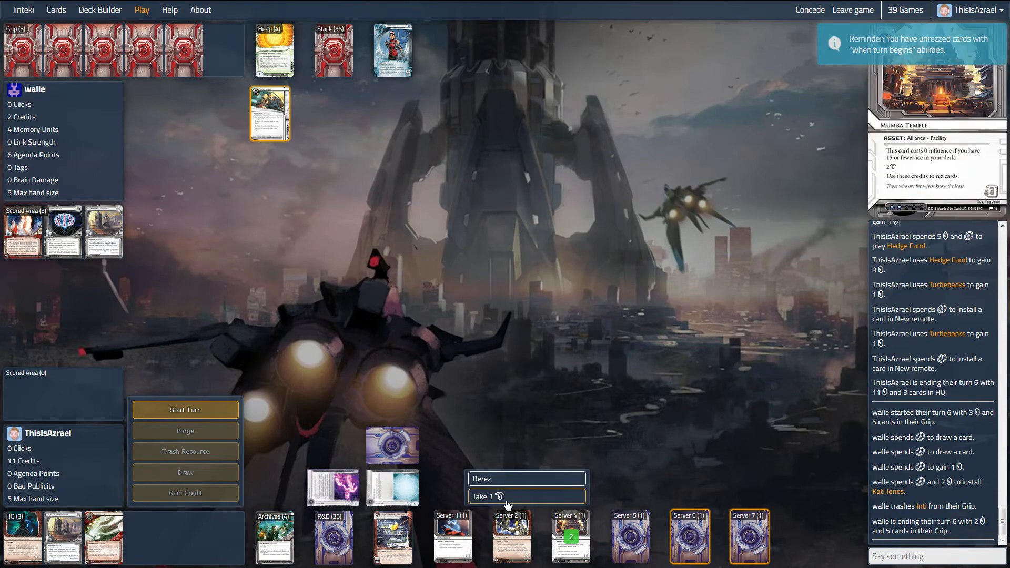
{"action": "left_click", "coordinate": [518, 497]}
{"action": "left_click", "coordinate": [560, 551]}
{"action": "left_click", "coordinate": [518, 496]}
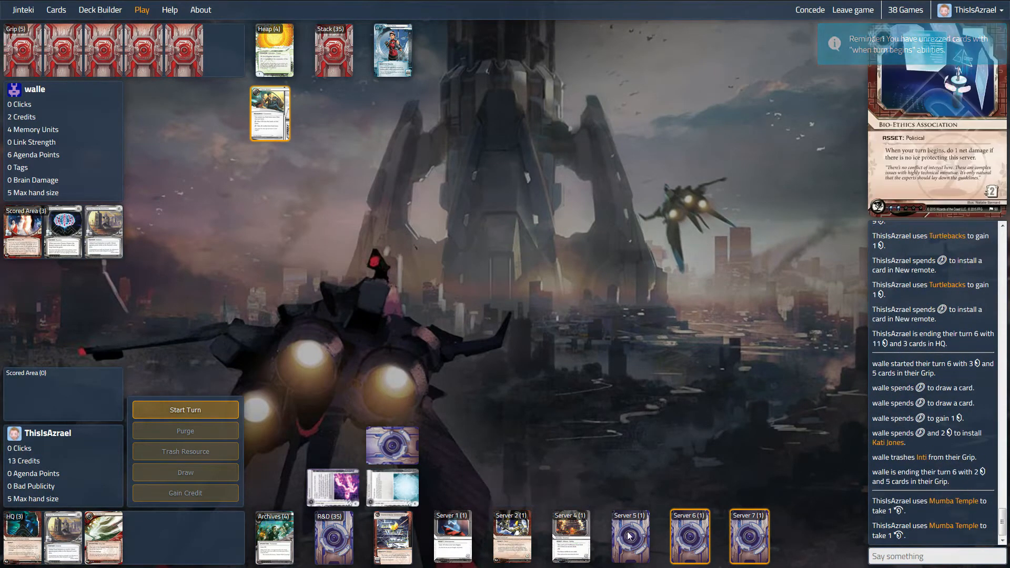
{"action": "left_click", "coordinate": [750, 537]}
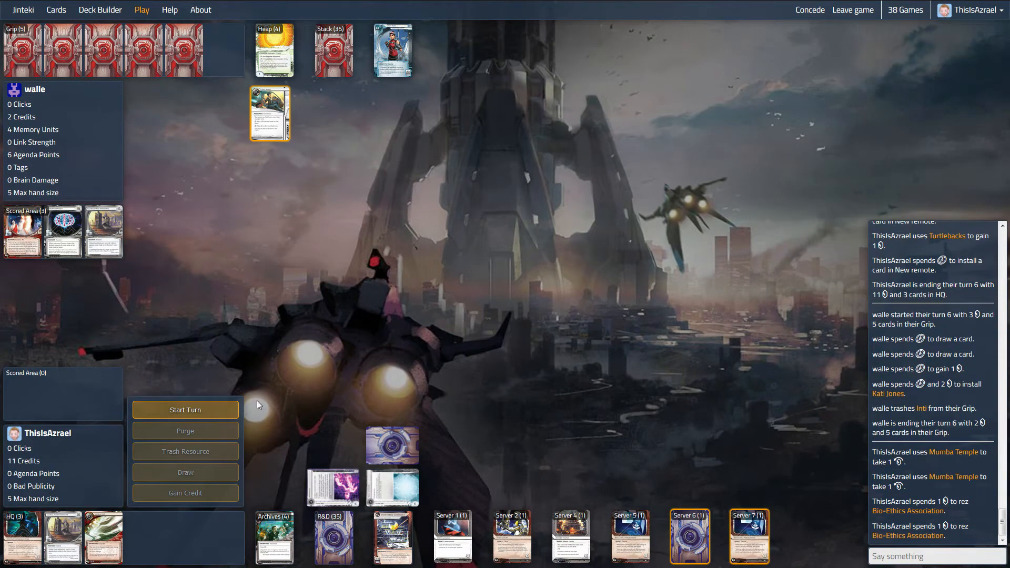
Step: Start the Corp turn, check the runner's installed cards, and draw three cards
{"action": "left_click", "coordinate": [190, 410]}
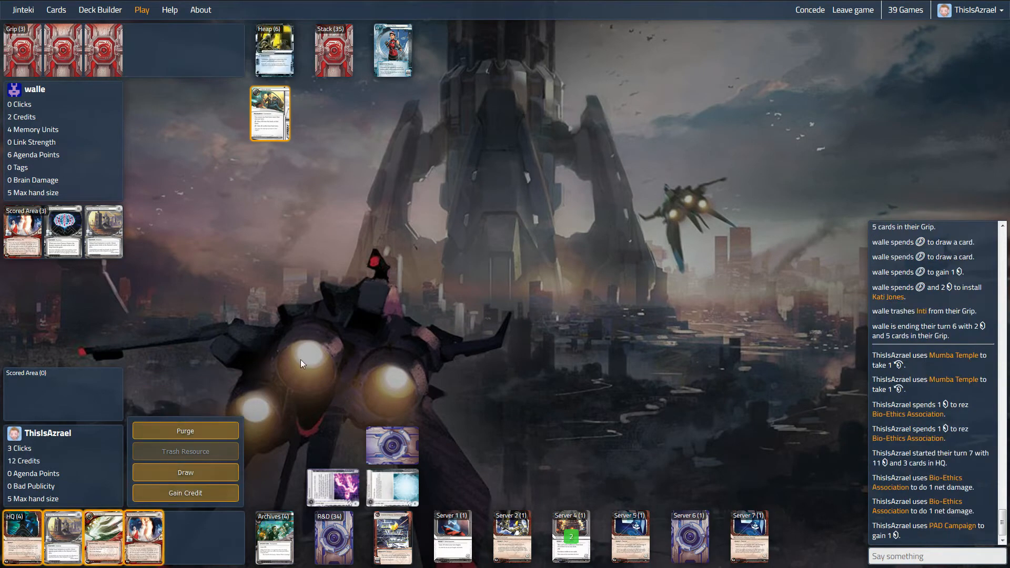
{"action": "left_click", "coordinate": [270, 113]}
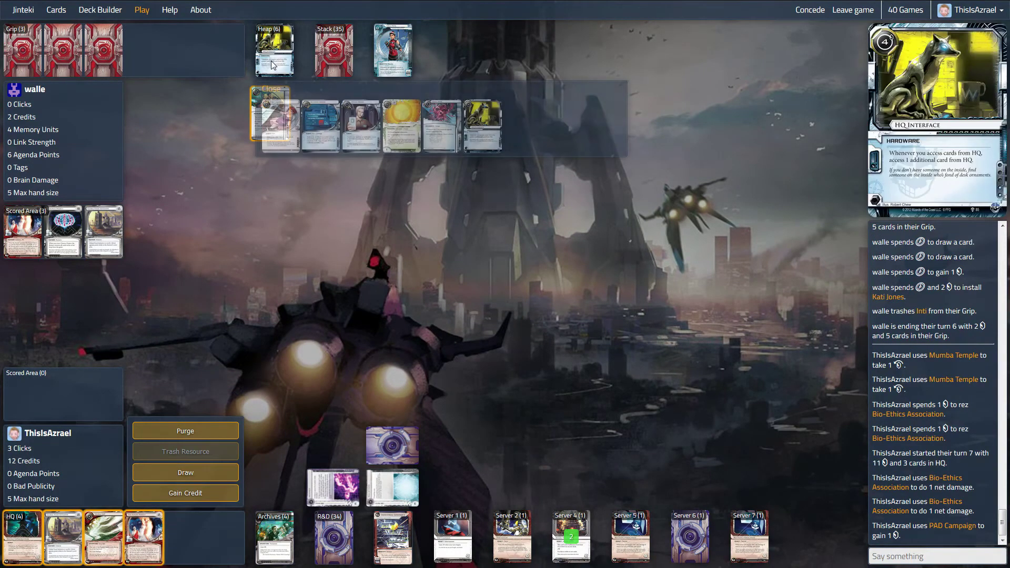
{"action": "left_click", "coordinate": [271, 89]}
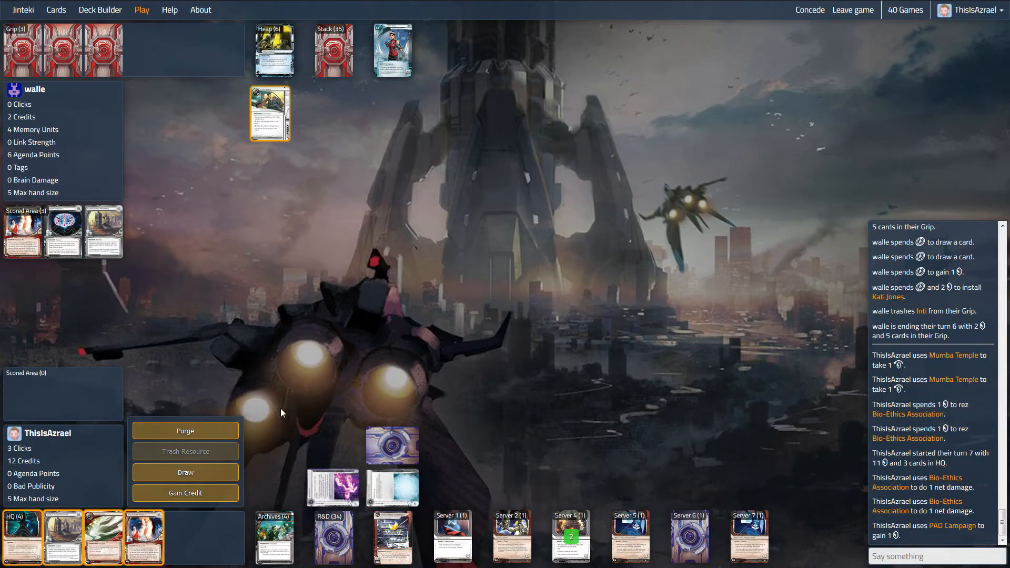
{"action": "left_click", "coordinate": [193, 476]}
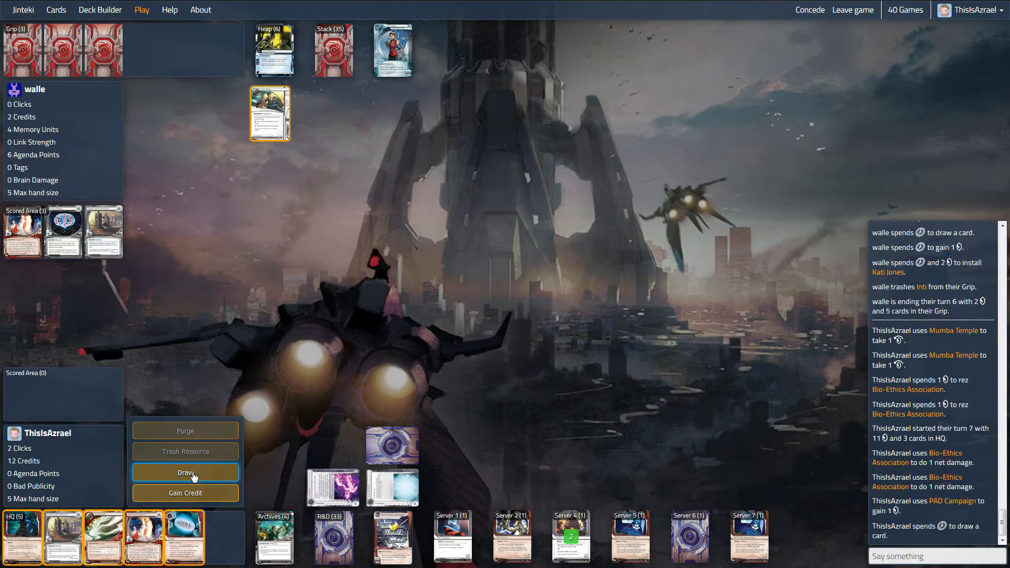
{"action": "left_click", "coordinate": [193, 475]}
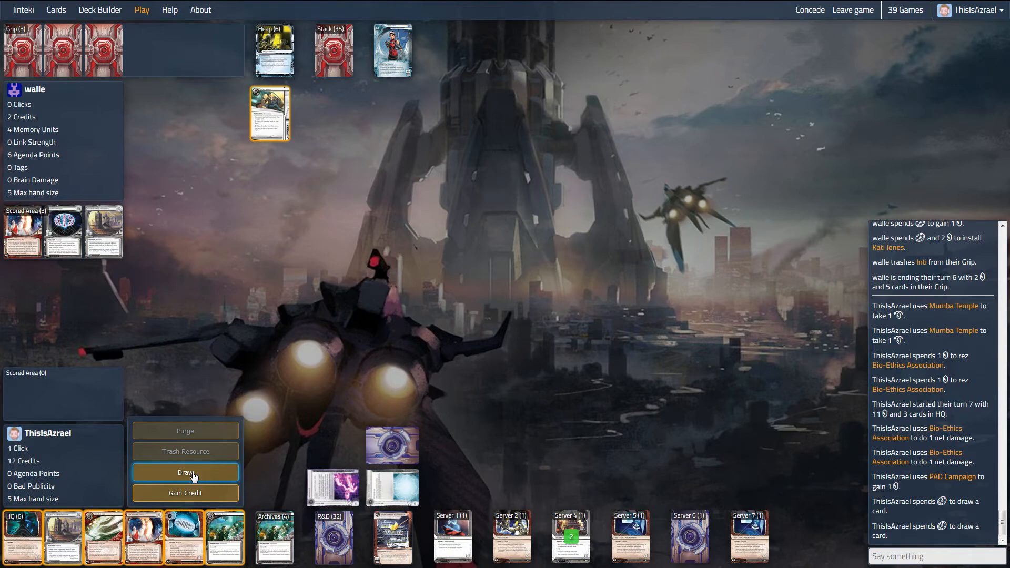
{"action": "left_click", "coordinate": [194, 474]}
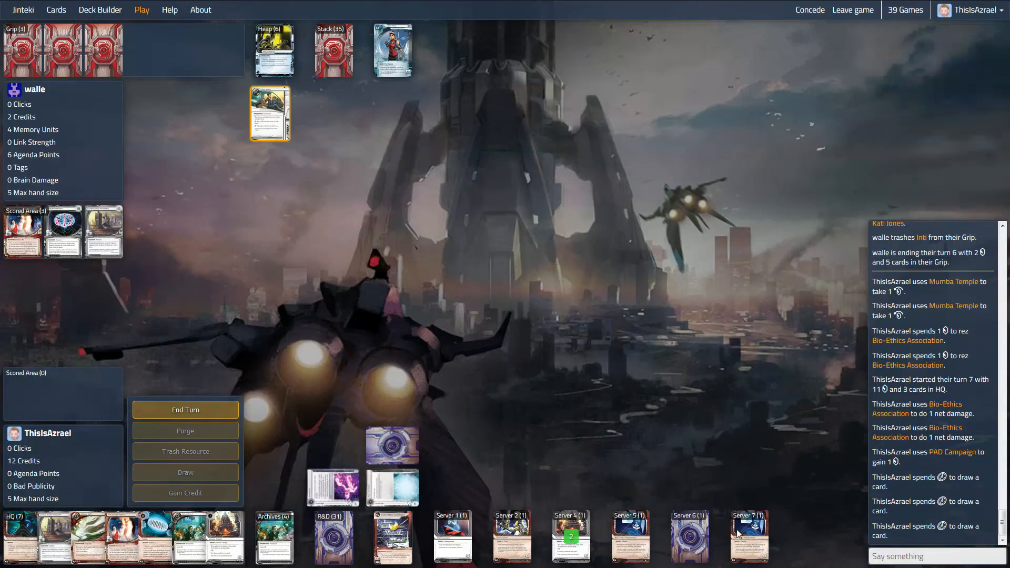
{"action": "mouse_move", "coordinate": [190, 538]}
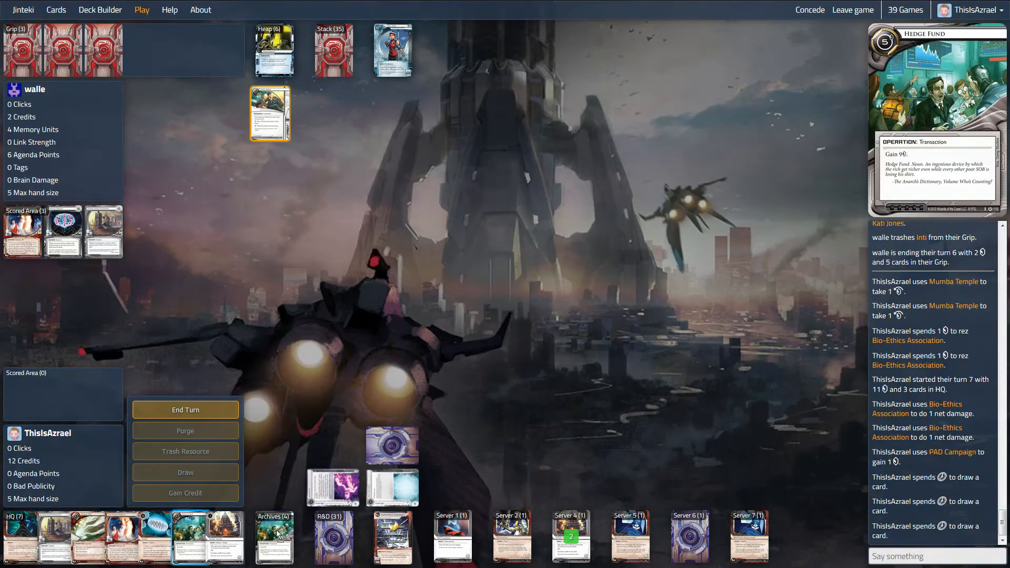
Step: Discard two cards from HQ, end the turn at 12 credits, and review Archives
{"action": "left_click", "coordinate": [194, 537]}
{"action": "left_click", "coordinate": [142, 540]}
{"action": "left_click", "coordinate": [205, 410]}
{"action": "left_click", "coordinate": [275, 537]}
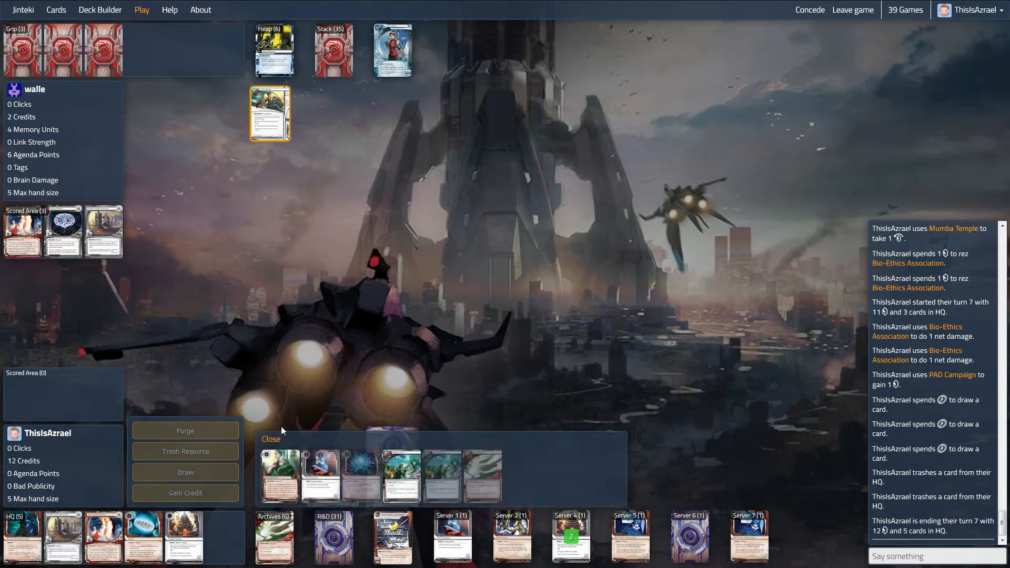
{"action": "left_click", "coordinate": [271, 440]}
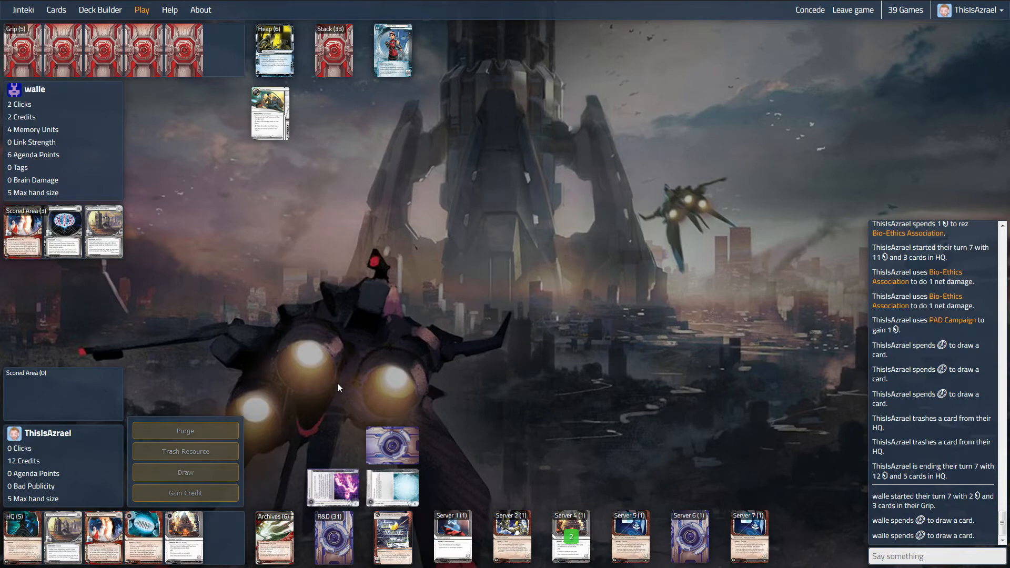
Step: Review Archives, then bring up Mumba Temple's abilities to take a credit
{"action": "mouse_move", "coordinate": [361, 475]}
{"action": "left_click", "coordinate": [275, 536]}
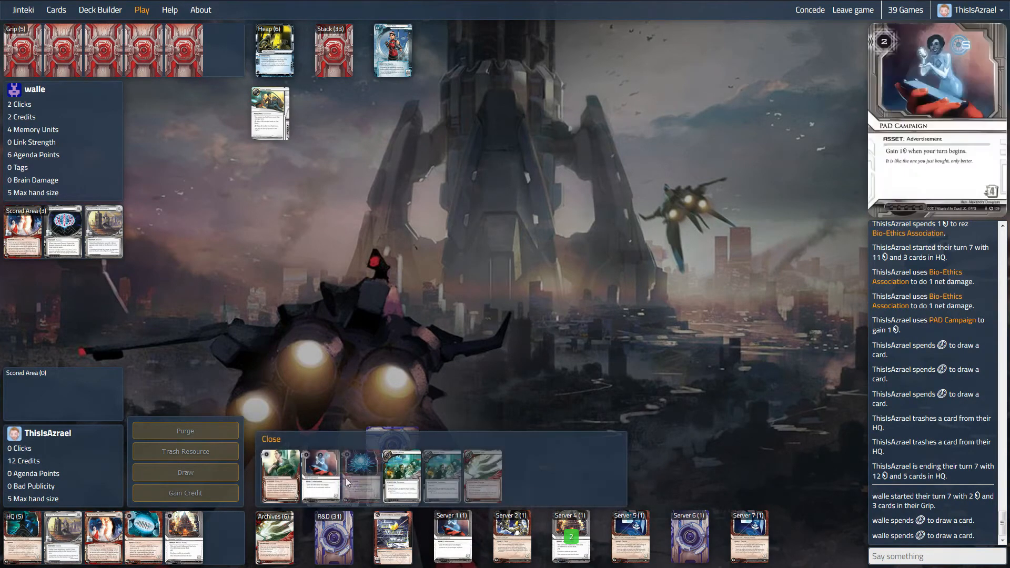
{"action": "left_click", "coordinate": [272, 438]}
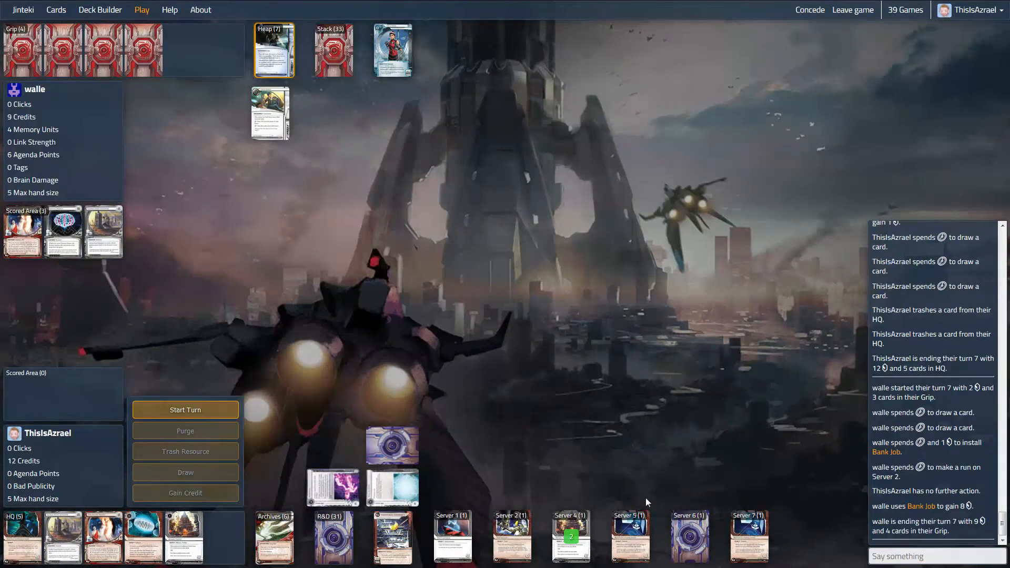
{"action": "left_click", "coordinate": [575, 545]}
Step: Take two Mumba Temple credits and rez Hostile Infrastructure
{"action": "left_click", "coordinate": [528, 497]}
{"action": "left_click", "coordinate": [564, 546]}
{"action": "left_click", "coordinate": [513, 497]}
{"action": "left_click", "coordinate": [692, 544]}
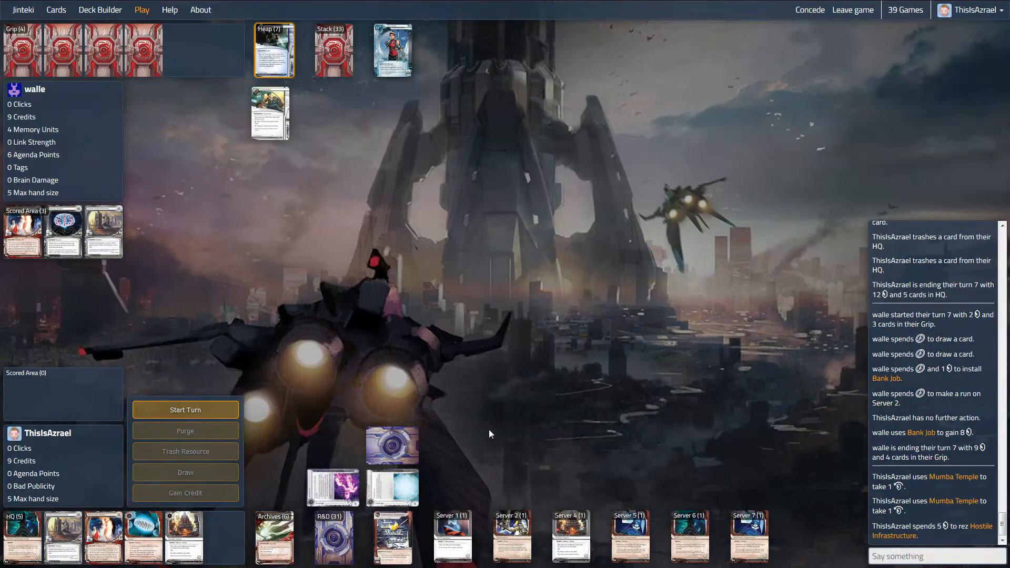
Step: Start Corp turn 8 and look through the runner's discard pile
{"action": "left_click", "coordinate": [190, 411]}
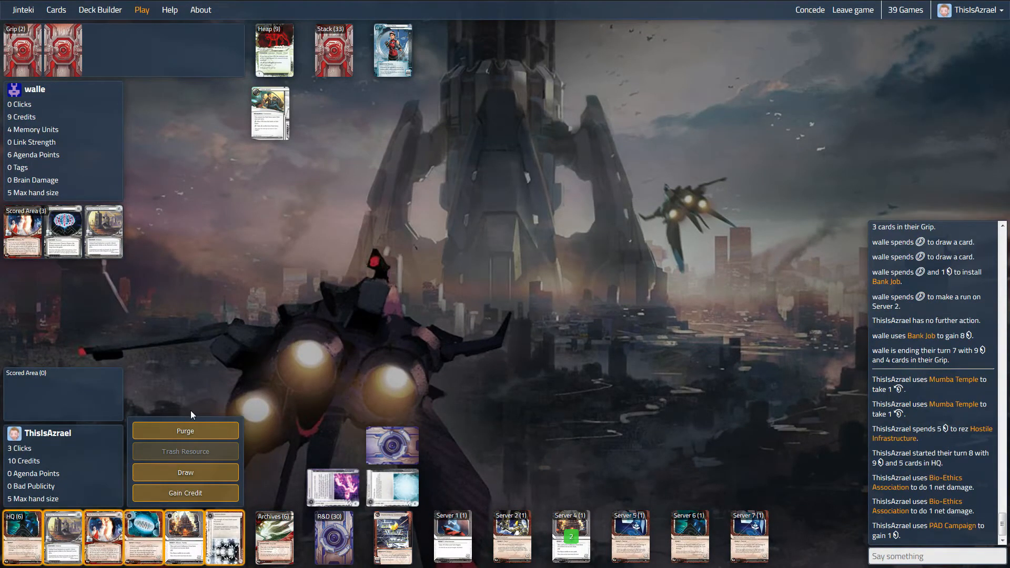
{"action": "left_click", "coordinate": [284, 56]}
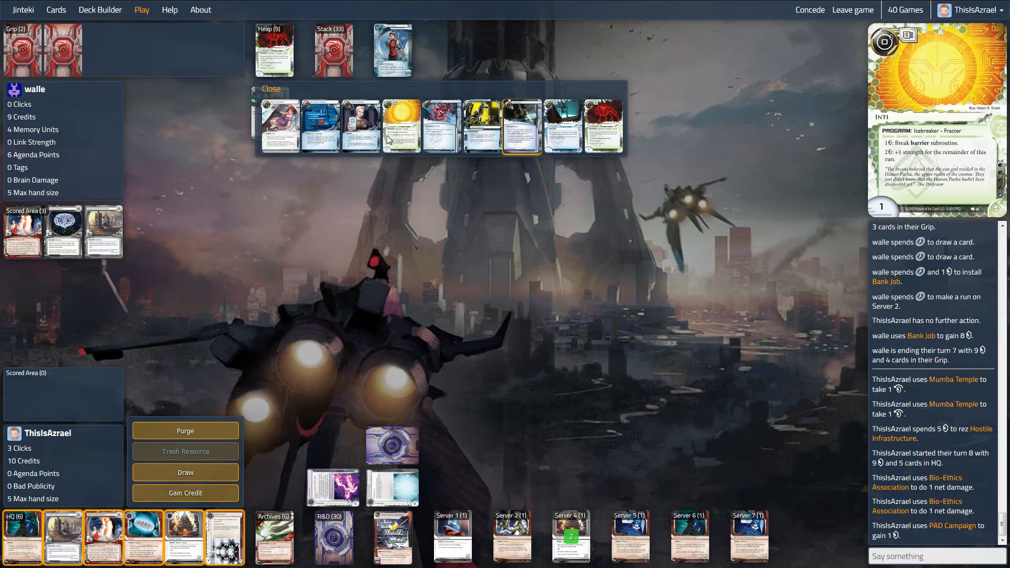
{"action": "mouse_move", "coordinate": [522, 126]}
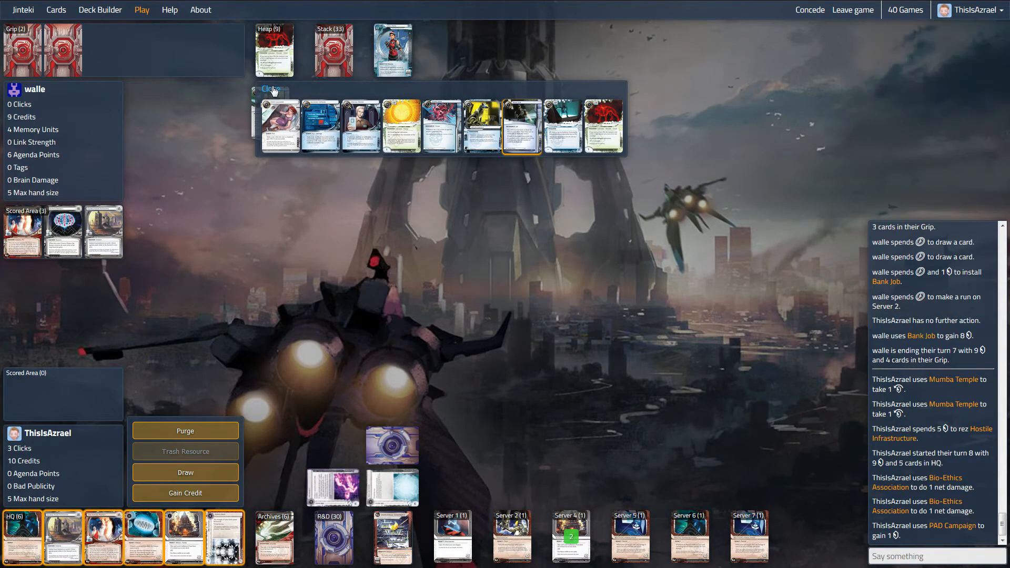
{"action": "left_click", "coordinate": [271, 88]}
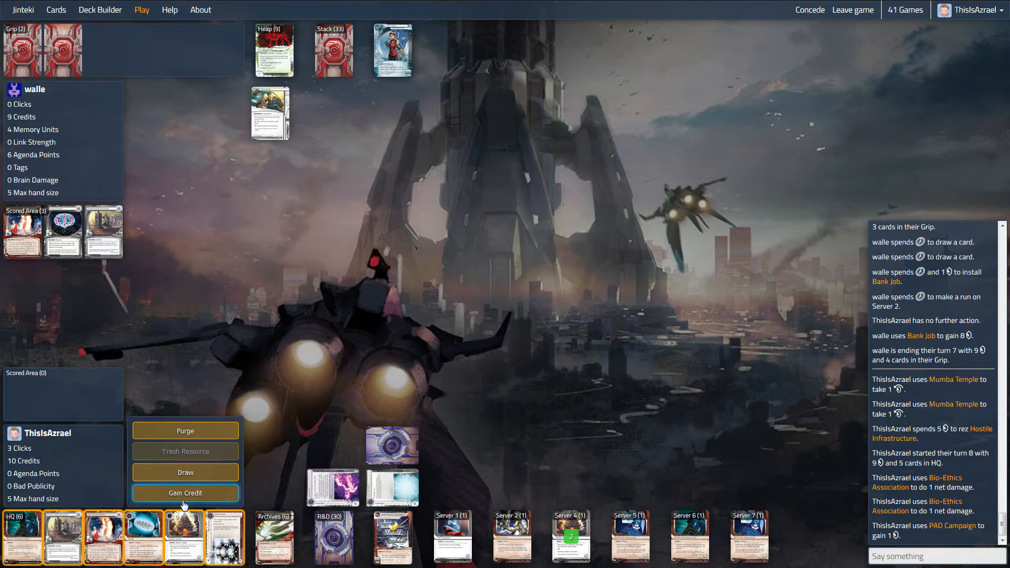
Step: Install an HQ card in a new remote and ICE protecting R&D, then pick another card to install
{"action": "left_click", "coordinate": [23, 543]}
{"action": "left_click", "coordinate": [82, 447]}
{"action": "left_click", "coordinate": [185, 537]}
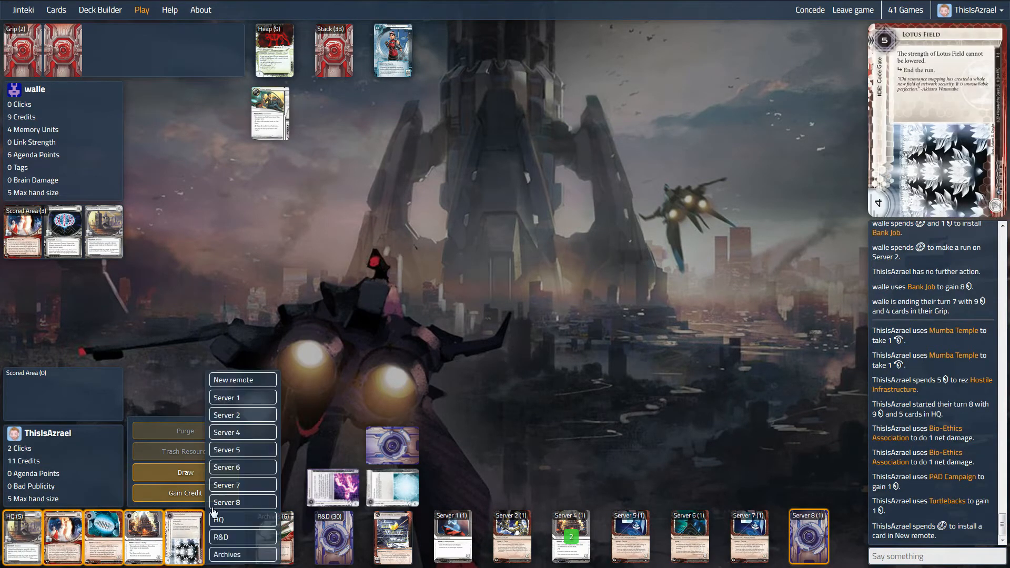
{"action": "left_click", "coordinate": [229, 537]}
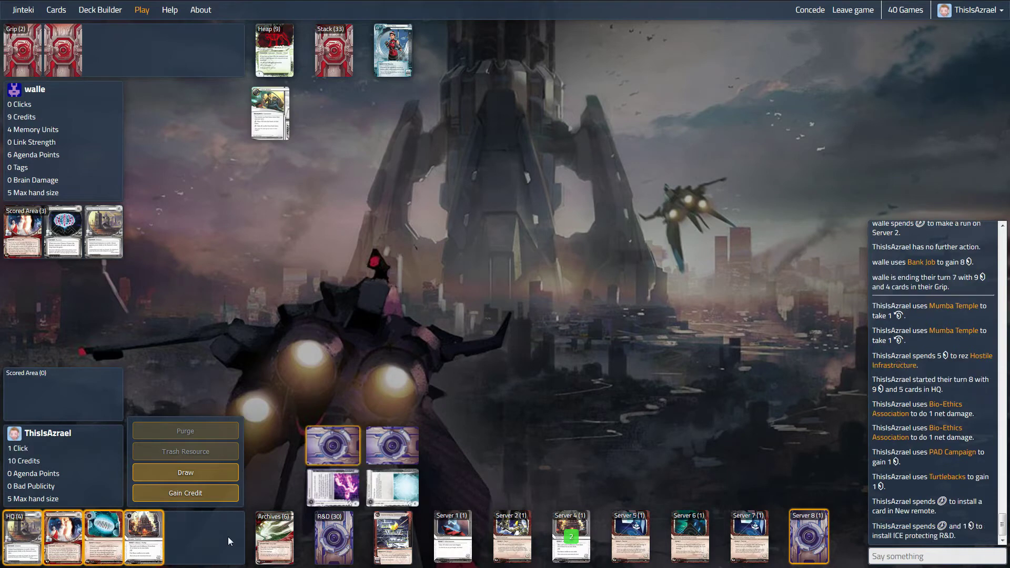
{"action": "left_click", "coordinate": [144, 536]}
Step: Install the card in a new remote, end turn 8, then rez the Server 9 card as Mumba Temple
{"action": "left_click", "coordinate": [193, 432]}
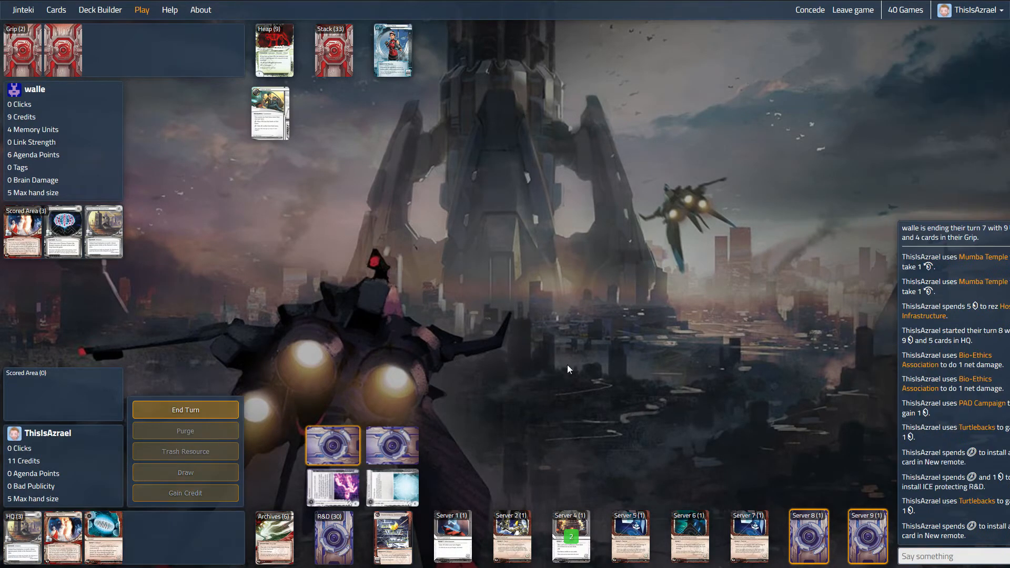
{"action": "left_click", "coordinate": [185, 410]}
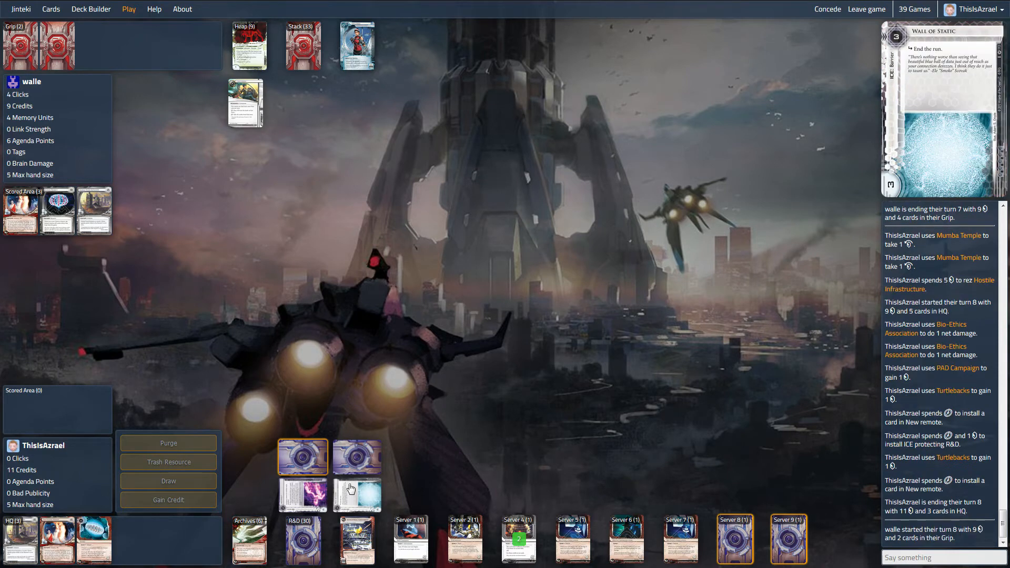
{"action": "mouse_move", "coordinate": [24, 537]}
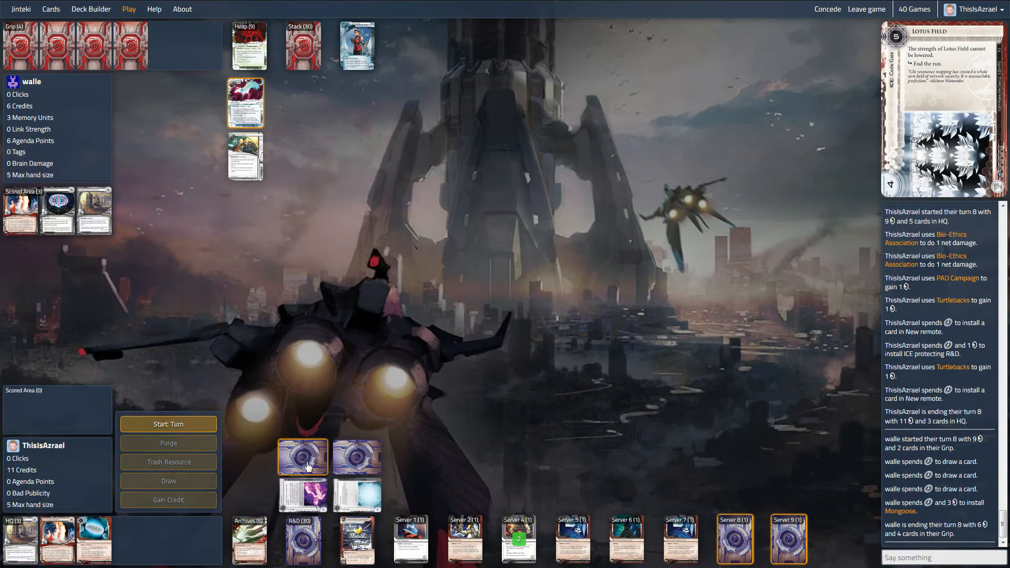
{"action": "mouse_move", "coordinate": [571, 538]}
{"action": "left_click", "coordinate": [531, 553]}
{"action": "left_click", "coordinate": [462, 505]}
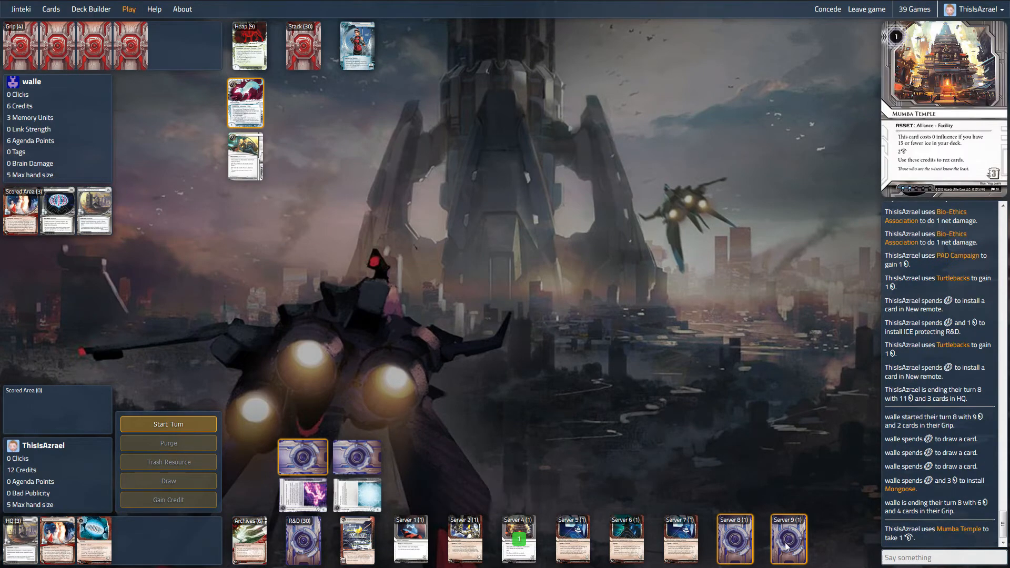
{"action": "left_click", "coordinate": [785, 543]}
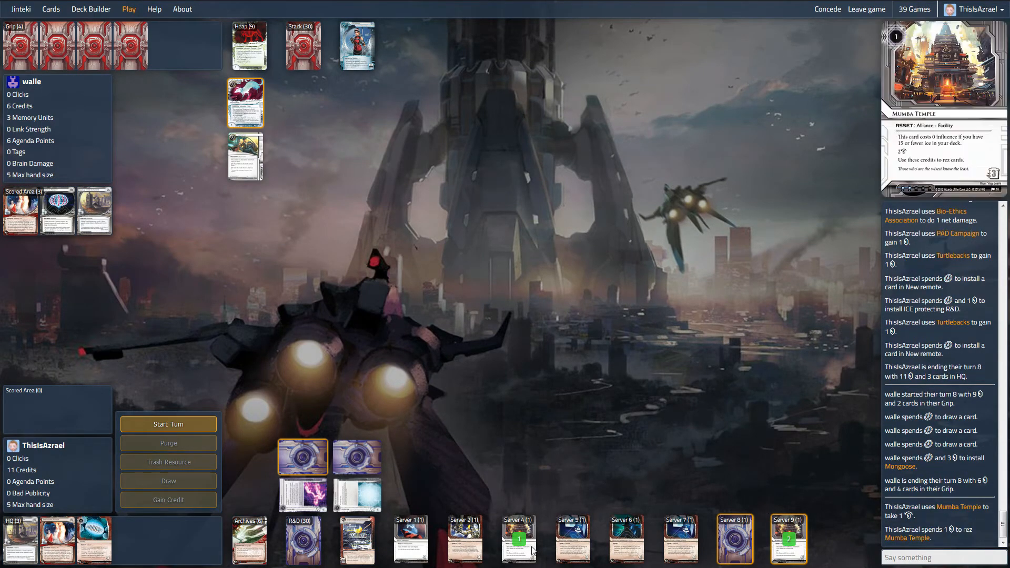
{"action": "left_click", "coordinate": [533, 548]}
Step: Take Mumba Temple credits to rez Hostile Infrastructure in Server 8, then start turn 9
{"action": "left_click", "coordinate": [462, 502]}
{"action": "left_click", "coordinate": [789, 548]}
{"action": "left_click", "coordinate": [712, 510]}
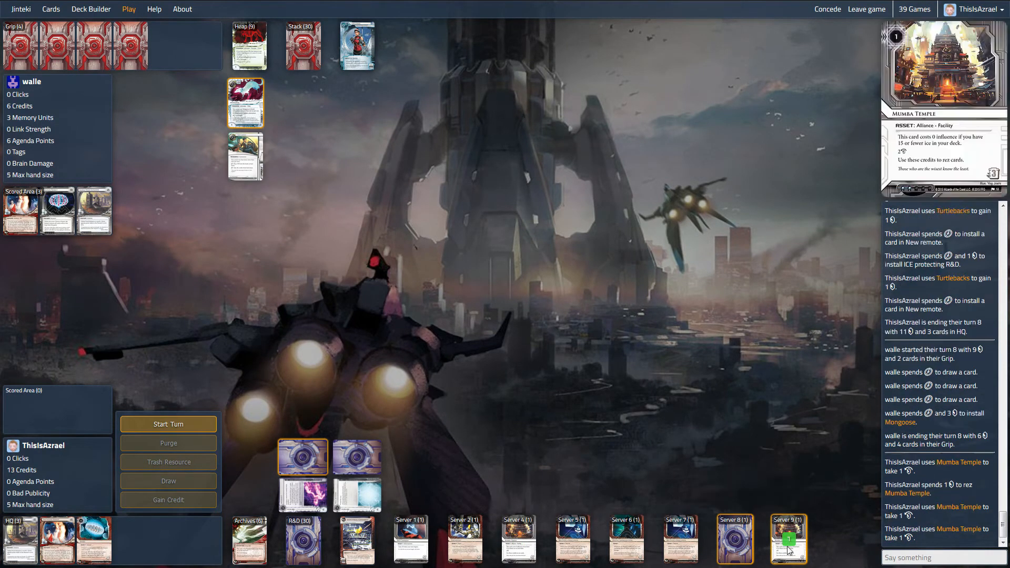
{"action": "left_click", "coordinate": [790, 552]}
{"action": "left_click", "coordinate": [731, 507]}
{"action": "left_click", "coordinate": [740, 531]}
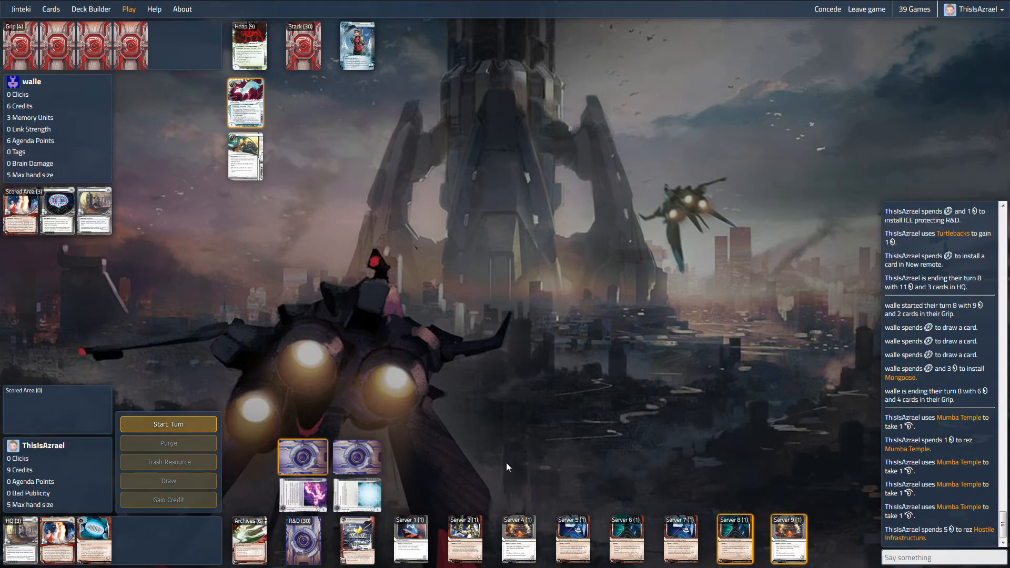
{"action": "left_click", "coordinate": [158, 427]}
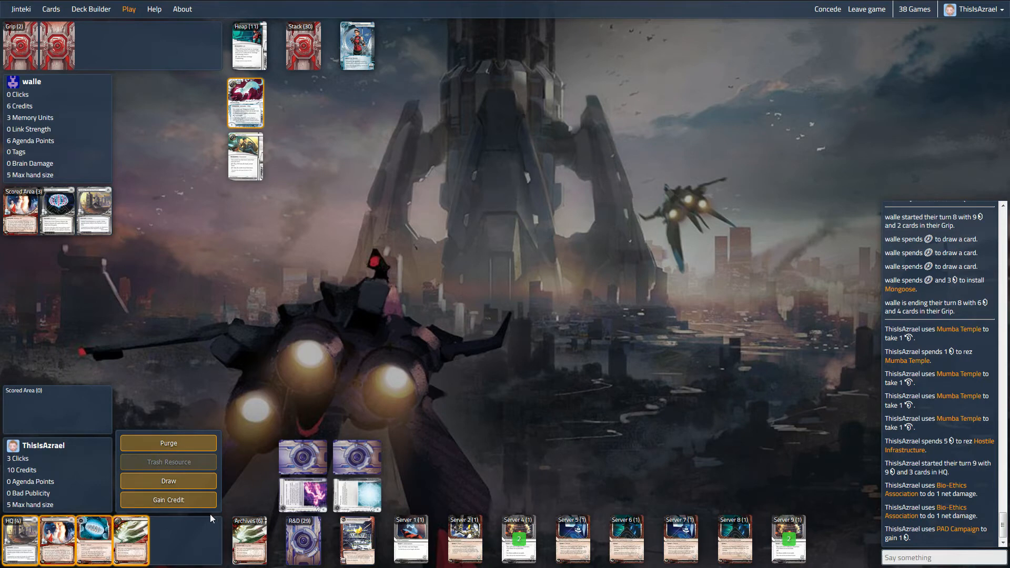
Step: Check Archives and draw two cards
{"action": "left_click", "coordinate": [192, 484]}
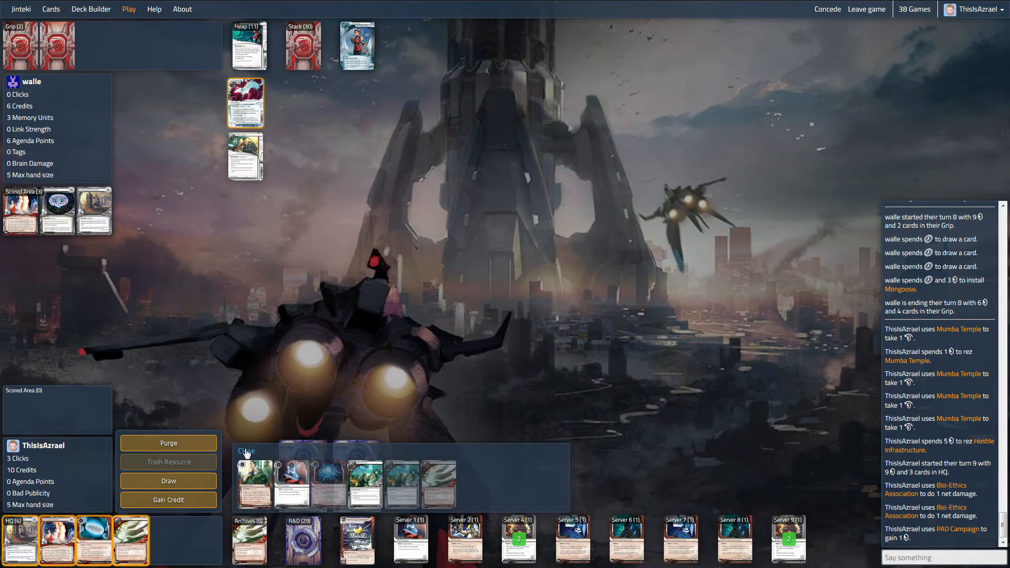
{"action": "left_click", "coordinate": [246, 451]}
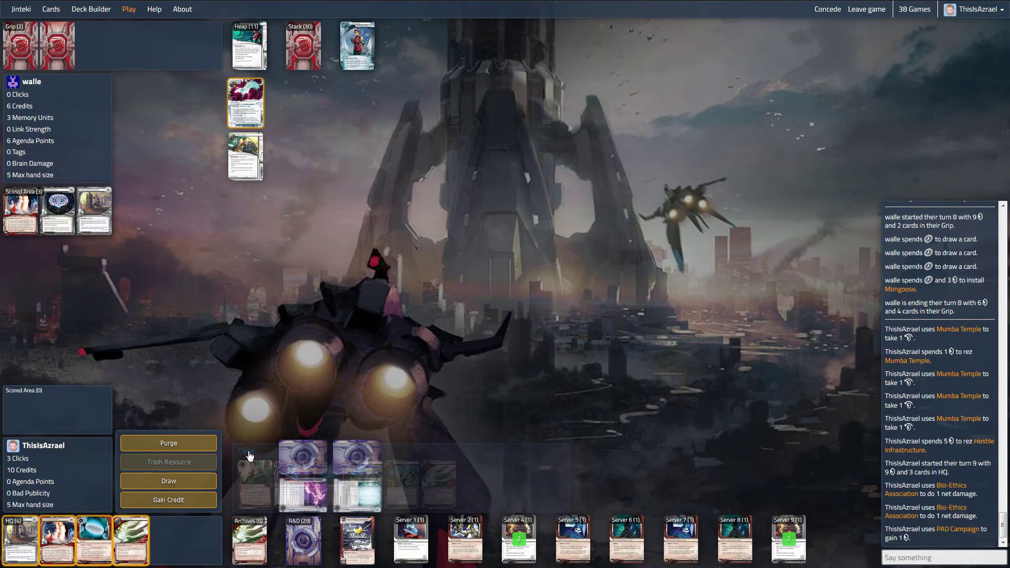
{"action": "left_click", "coordinate": [184, 481]}
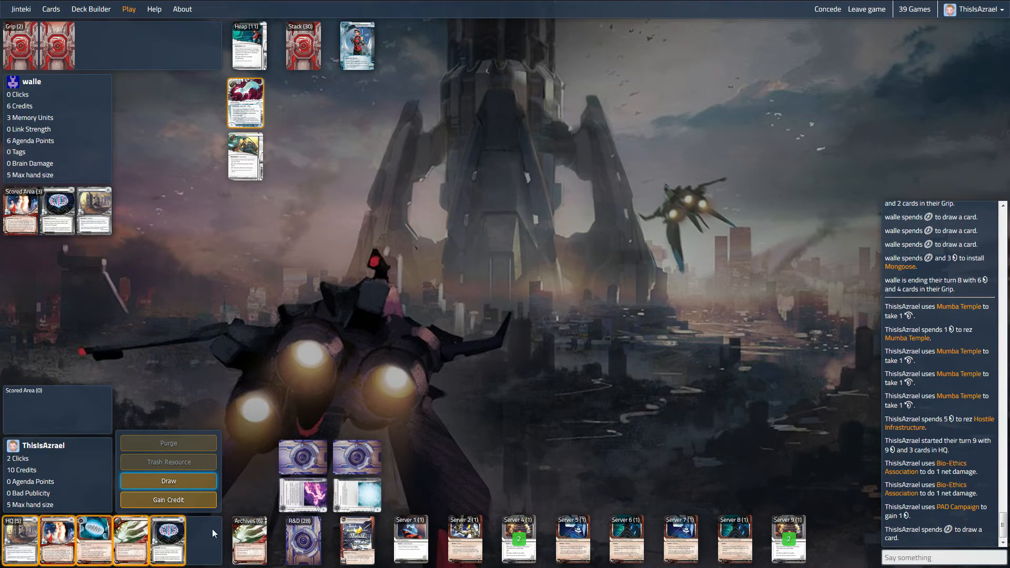
{"action": "left_click", "coordinate": [167, 482]}
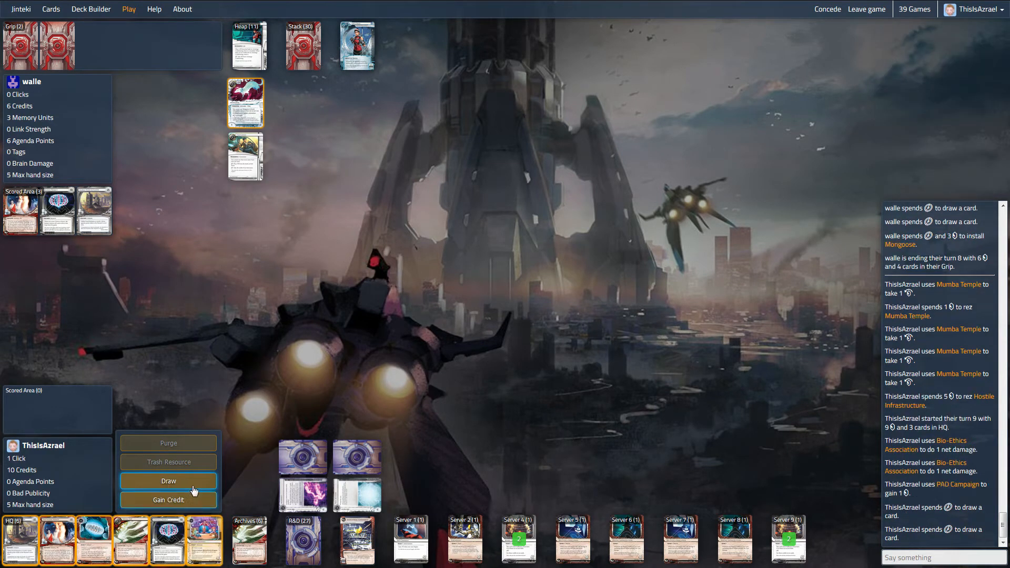
Step: Install an HQ card in a new remote server
{"action": "left_click", "coordinate": [205, 539]}
{"action": "left_click", "coordinate": [257, 427]}
{"action": "left_click", "coordinate": [192, 421]}
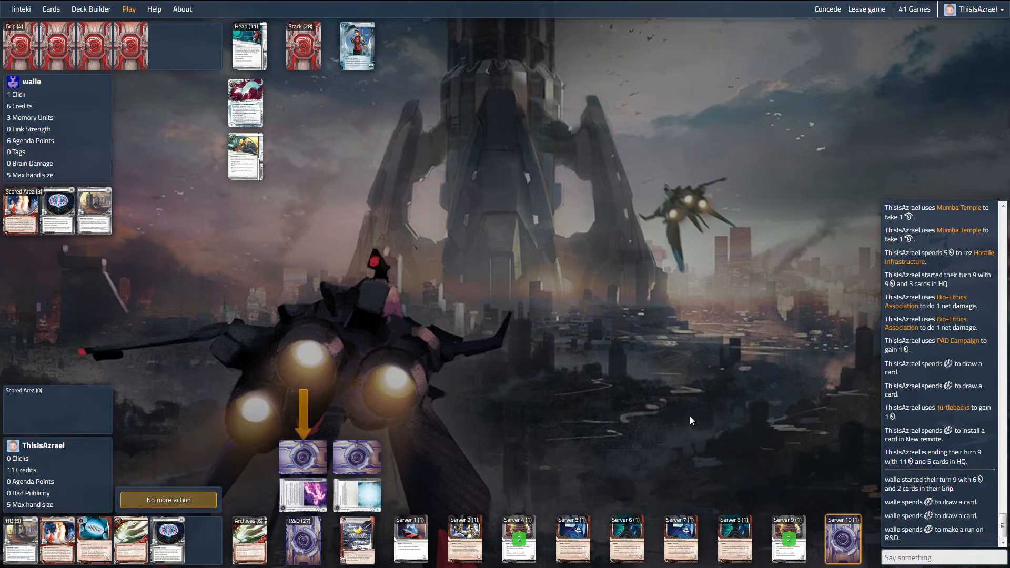
Step: Take credits from both Mumba Temples, rez Lotus Field on R&D, and pass with no further action
{"action": "left_click", "coordinate": [466, 538]}
{"action": "left_click", "coordinate": [466, 503]}
{"action": "left_click", "coordinate": [475, 529]}
{"action": "left_click", "coordinate": [442, 504]}
{"action": "left_click", "coordinate": [793, 545]}
{"action": "left_click", "coordinate": [715, 506]}
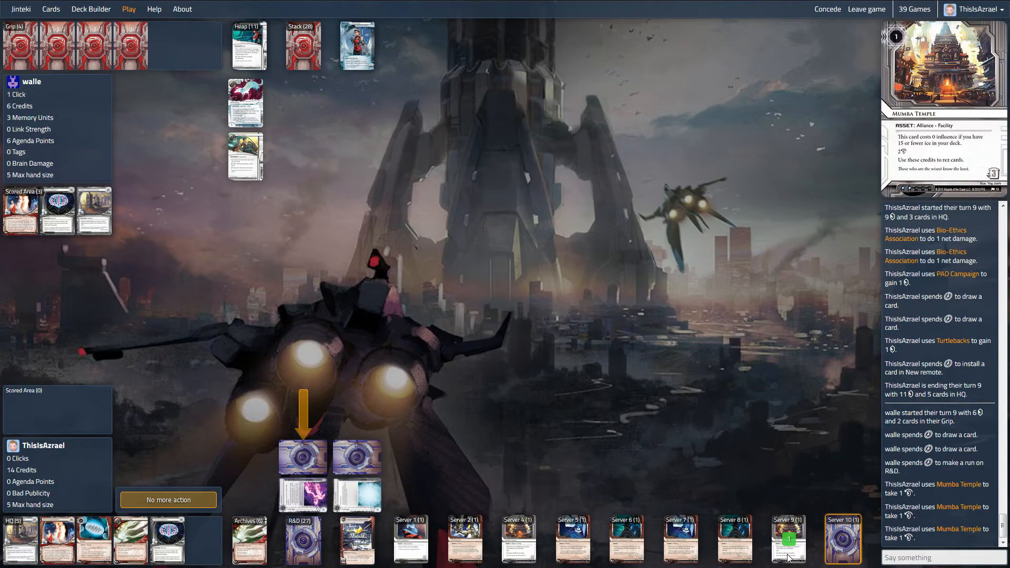
{"action": "left_click", "coordinate": [790, 545]}
{"action": "left_click", "coordinate": [749, 505]}
{"action": "left_click", "coordinate": [303, 458]}
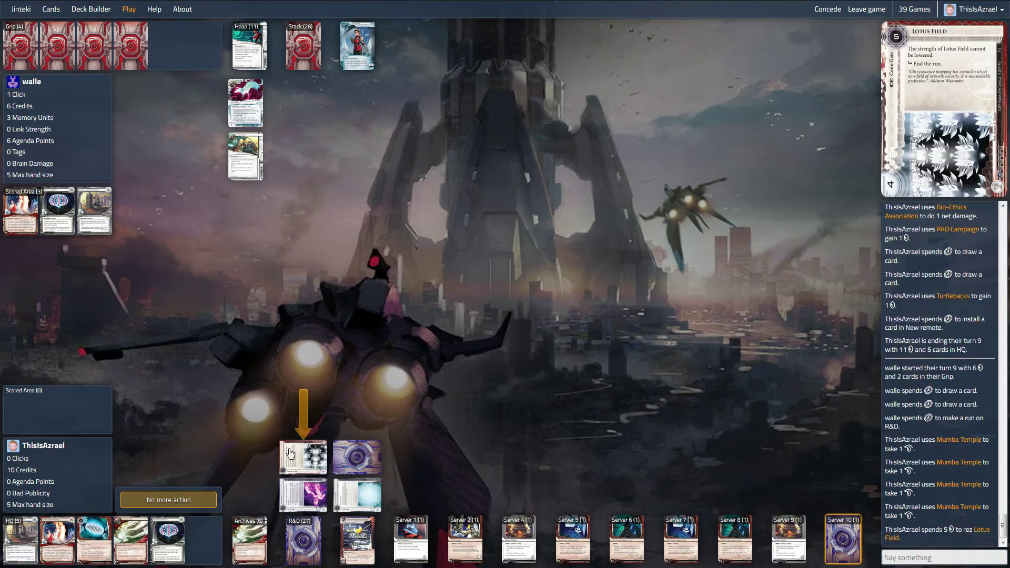
{"action": "left_click", "coordinate": [190, 502]}
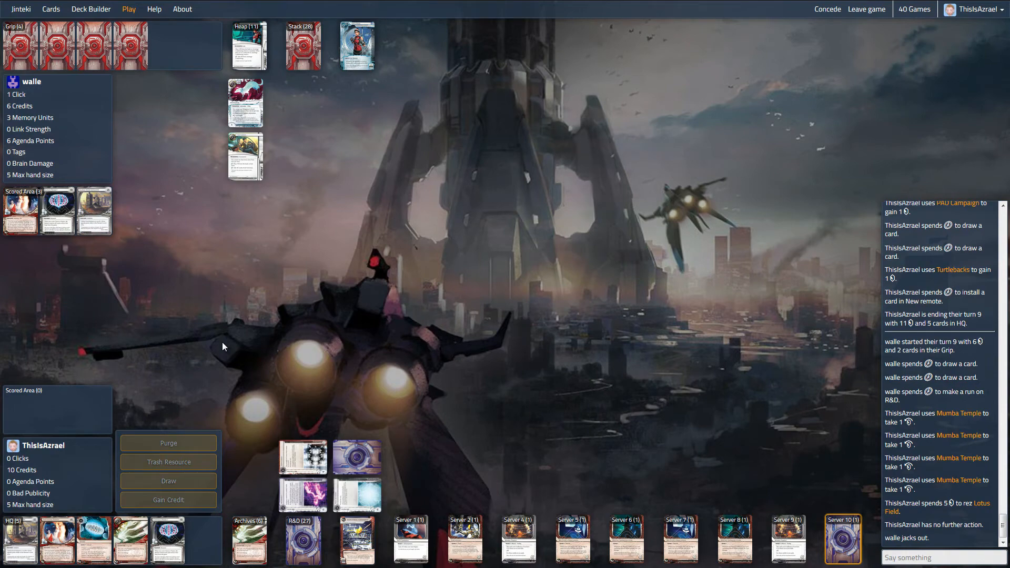
Step: Review Archives after the runner jacks out and start Corp turn 10
{"action": "left_click", "coordinate": [251, 537]}
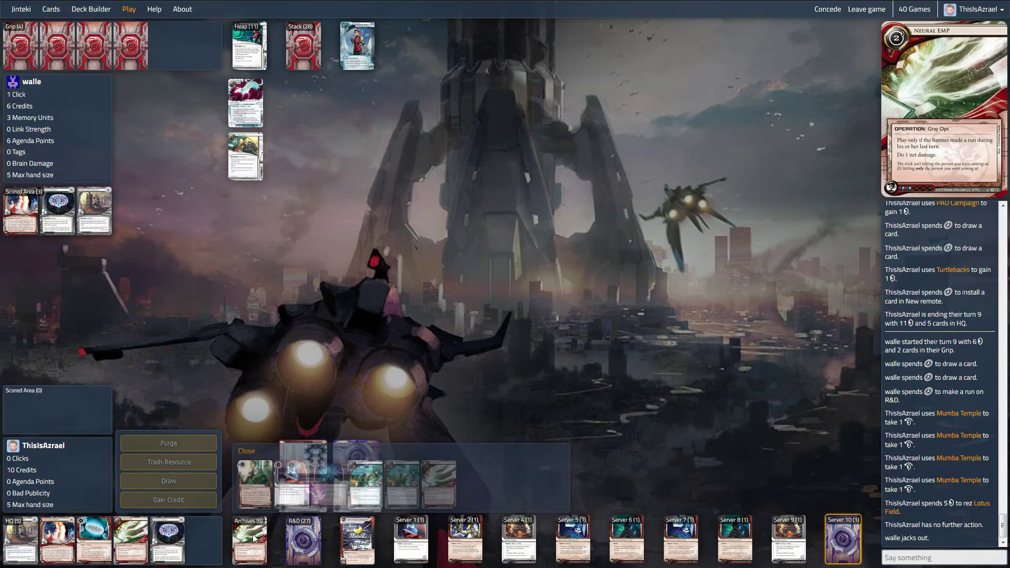
{"action": "left_click", "coordinate": [244, 454]}
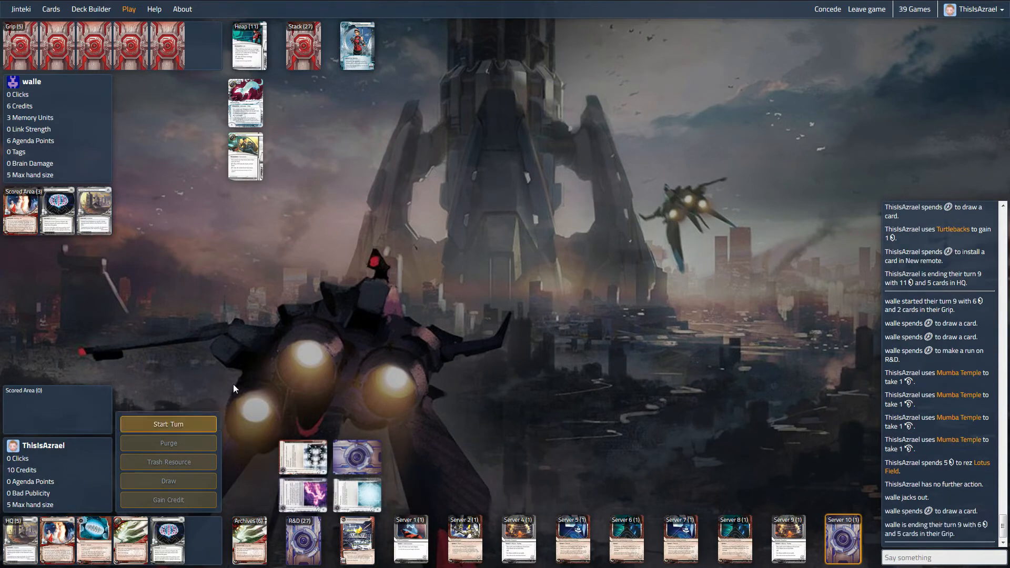
{"action": "left_click", "coordinate": [216, 431]}
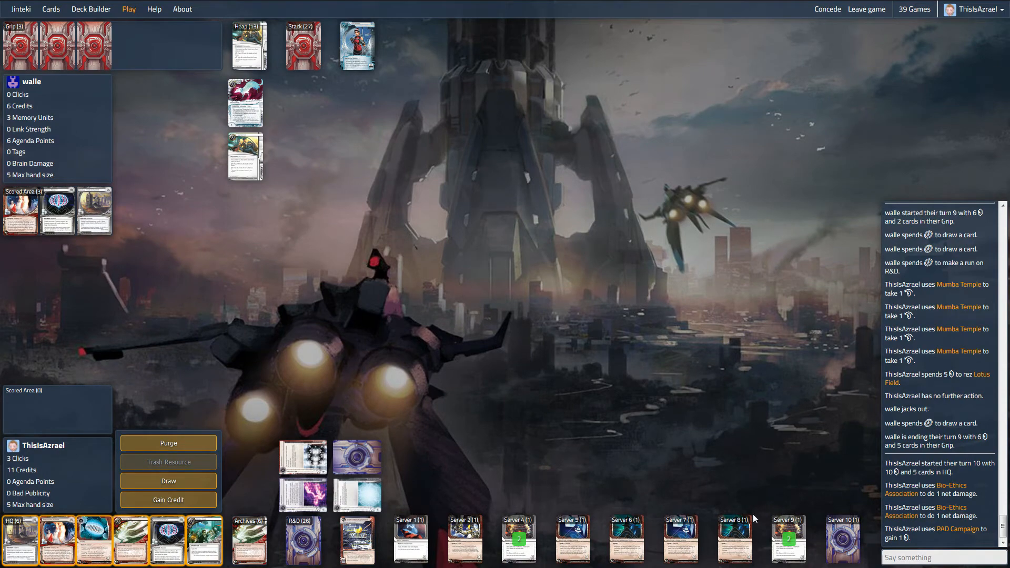
Step: Rez Jackson Howard in Server 10 to draw two cards, then install Turtlebacks in a new remote
{"action": "left_click", "coordinate": [848, 543]}
{"action": "left_click", "coordinate": [843, 537]}
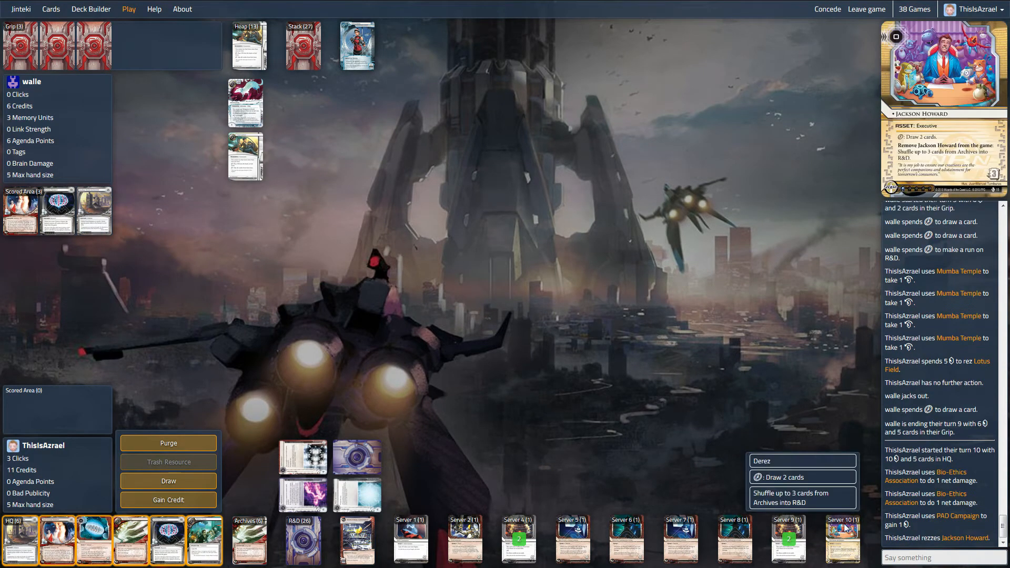
{"action": "left_click", "coordinate": [797, 478]}
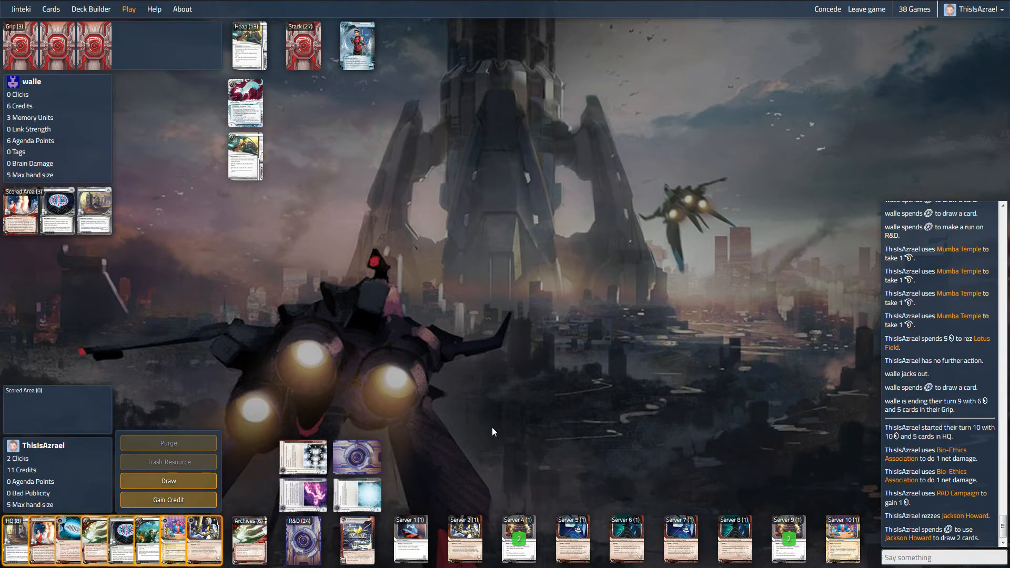
{"action": "mouse_move", "coordinate": [204, 540]}
{"action": "left_click", "coordinate": [213, 533]}
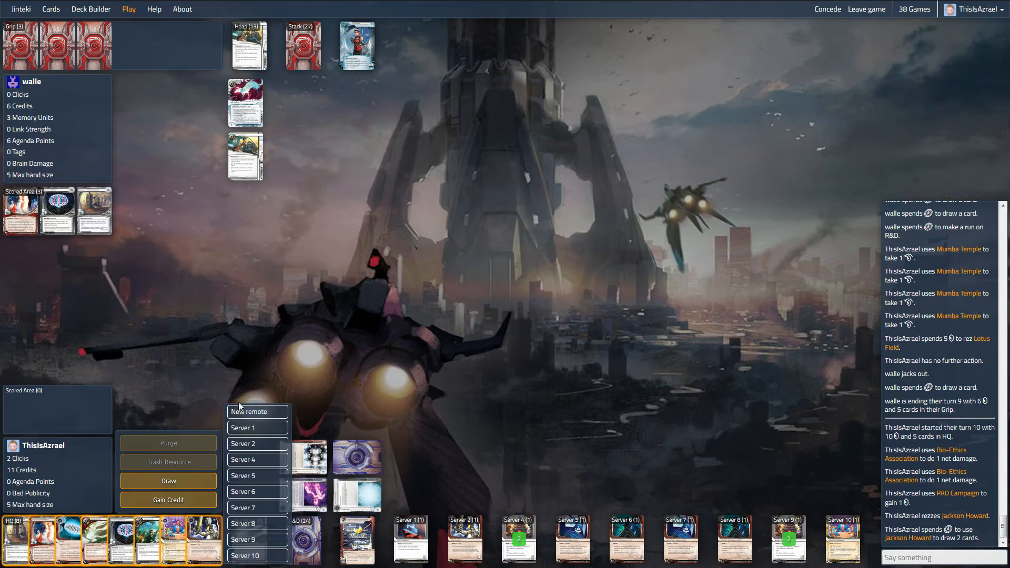
{"action": "left_click", "coordinate": [250, 412]}
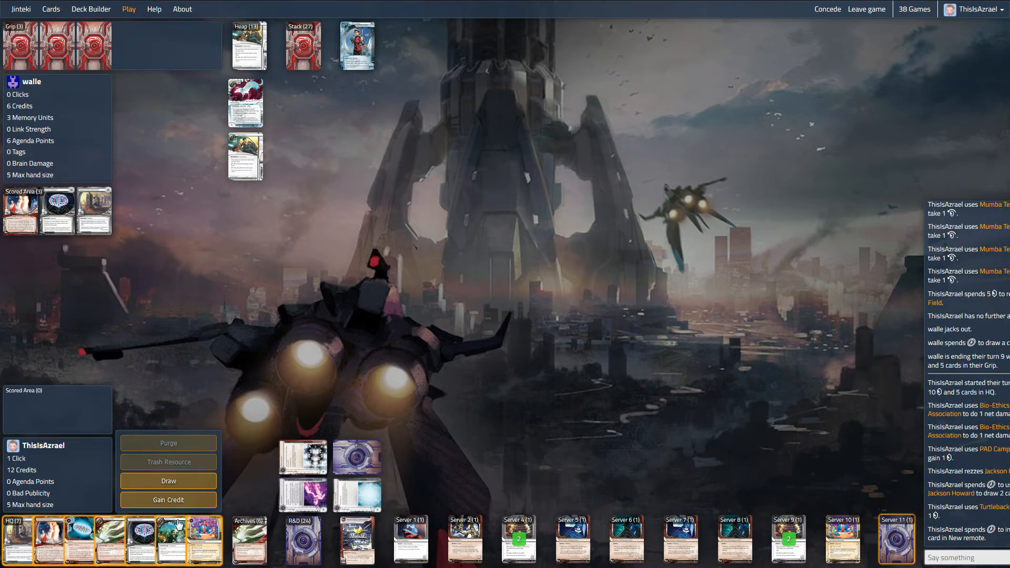
Step: Play Hedge Fund, discard one HQ card to Archives, and end turn 10 at 16 credits
{"action": "left_click", "coordinate": [177, 534]}
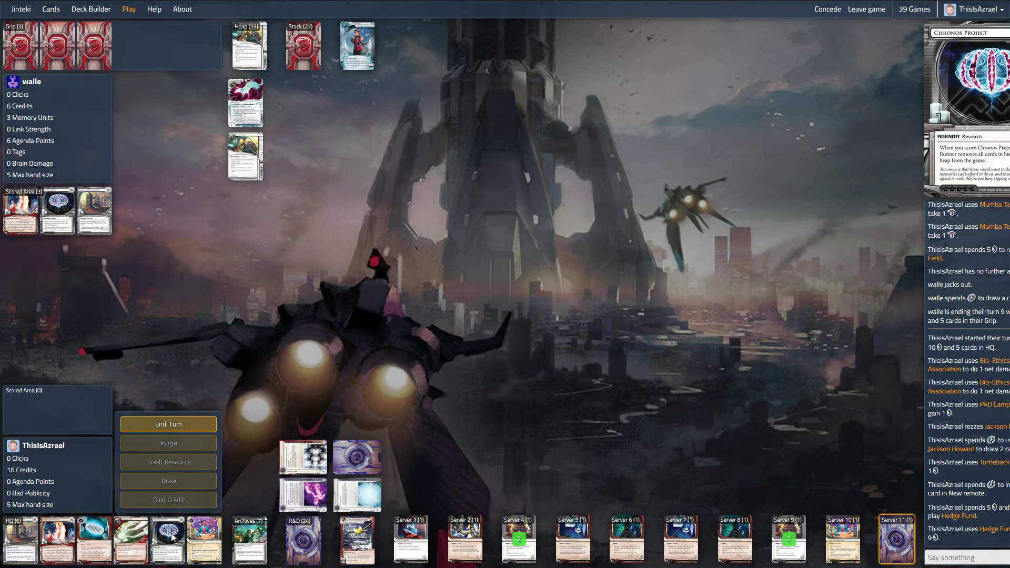
{"action": "left_click_drag", "start_coordinate": [51, 537], "coordinate": [250, 540]}
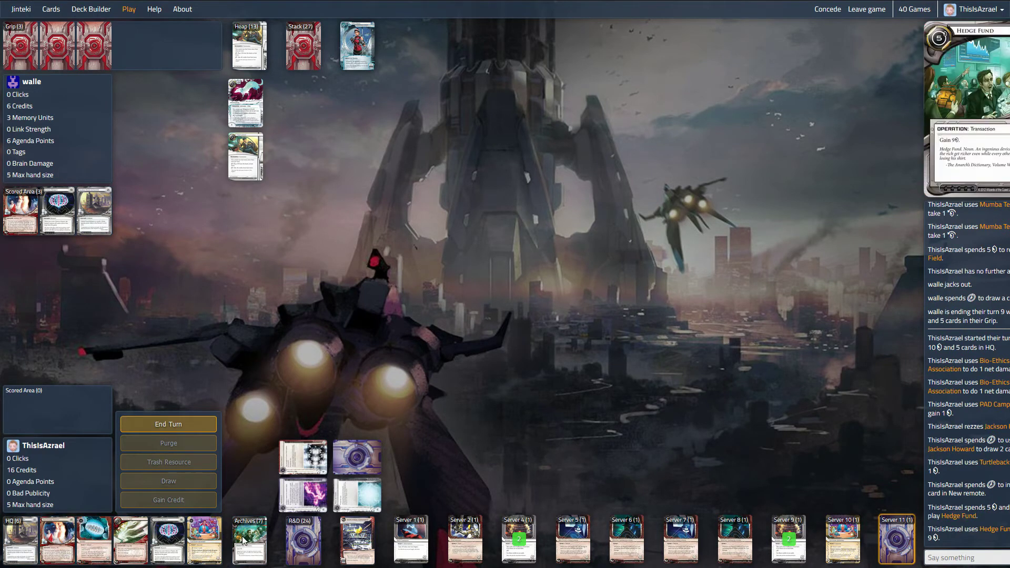
{"action": "left_click", "coordinate": [175, 427]}
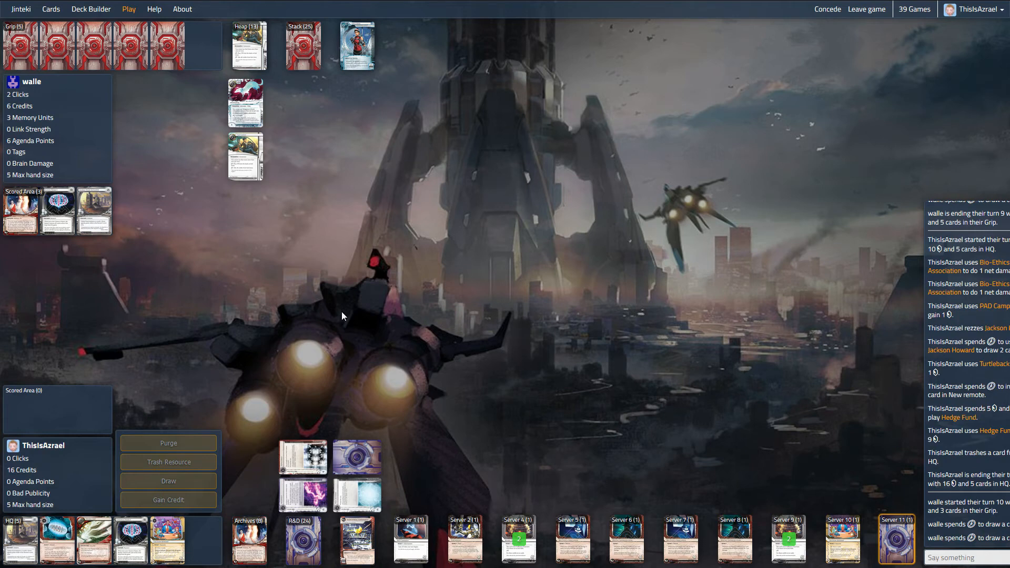
Step: Use Jackson Howard to shuffle Caprice Nisei and two more Archives cards into R&D
{"action": "left_click", "coordinate": [309, 553]}
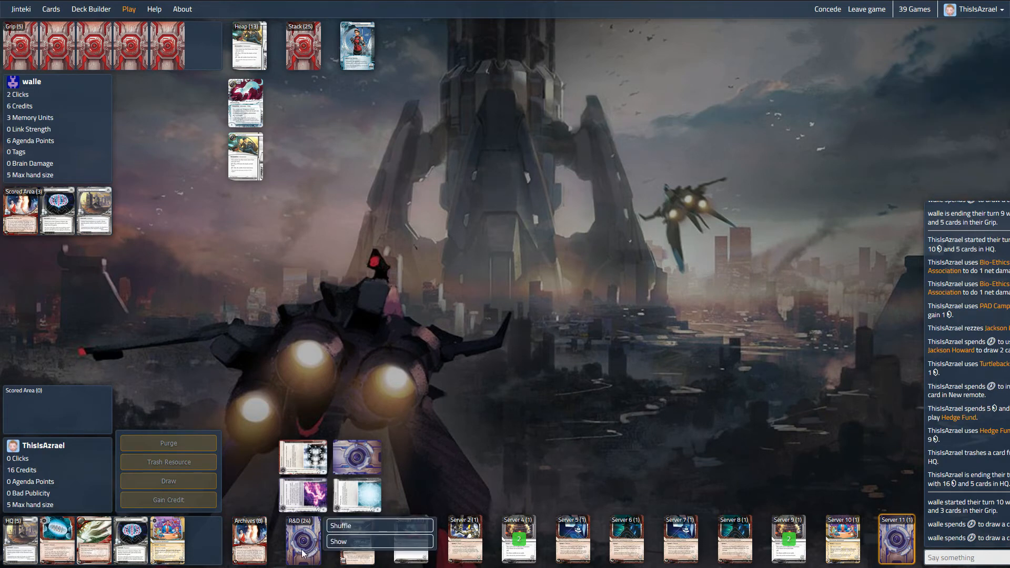
{"action": "left_click", "coordinate": [305, 553]}
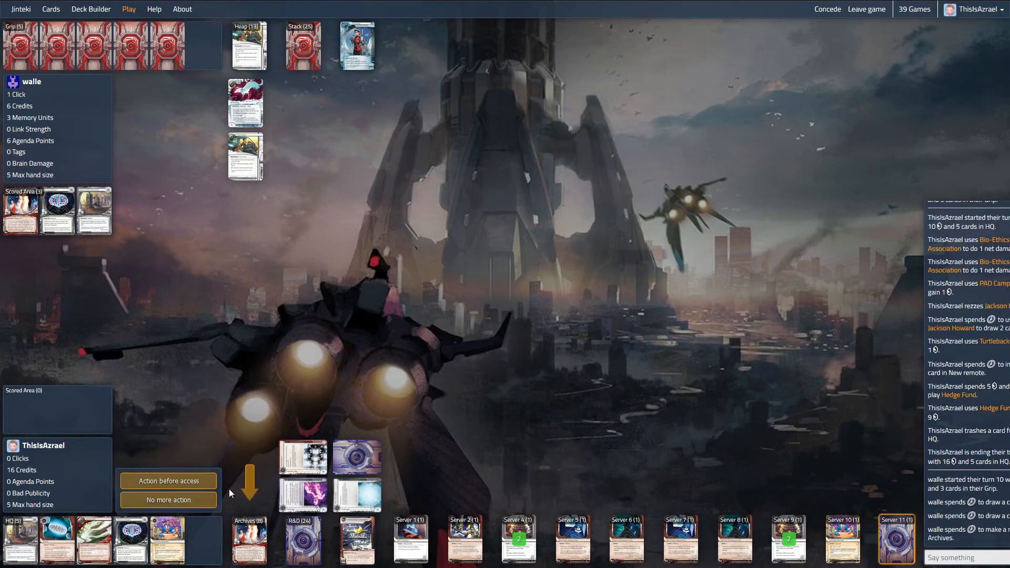
{"action": "mouse_move", "coordinate": [250, 542]}
{"action": "left_click", "coordinate": [844, 538]}
{"action": "left_click", "coordinate": [804, 500]}
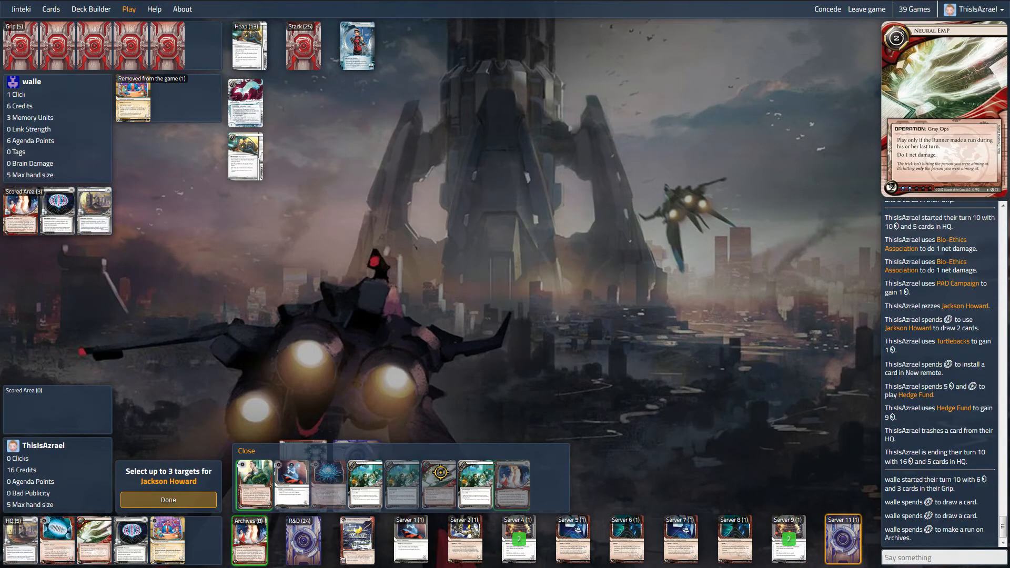
{"action": "left_click", "coordinate": [247, 451]}
{"action": "left_click", "coordinate": [169, 500]}
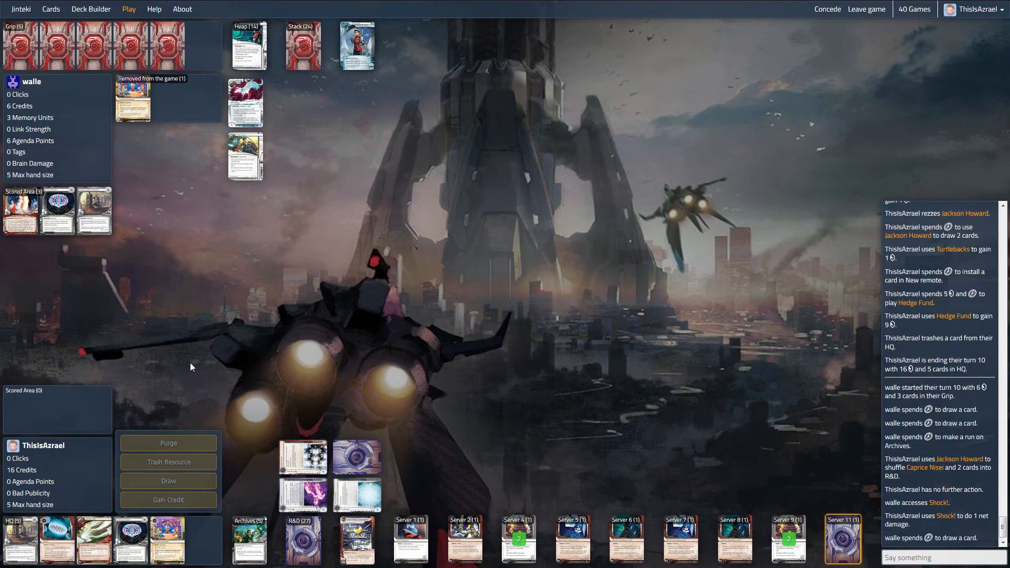
Step: Take Mumba Temple credits to rez Turtlebacks on Server 11 and begin Corp turn 11
{"action": "mouse_move", "coordinate": [844, 542]}
{"action": "left_click", "coordinate": [798, 557]}
{"action": "left_click", "coordinate": [728, 505]}
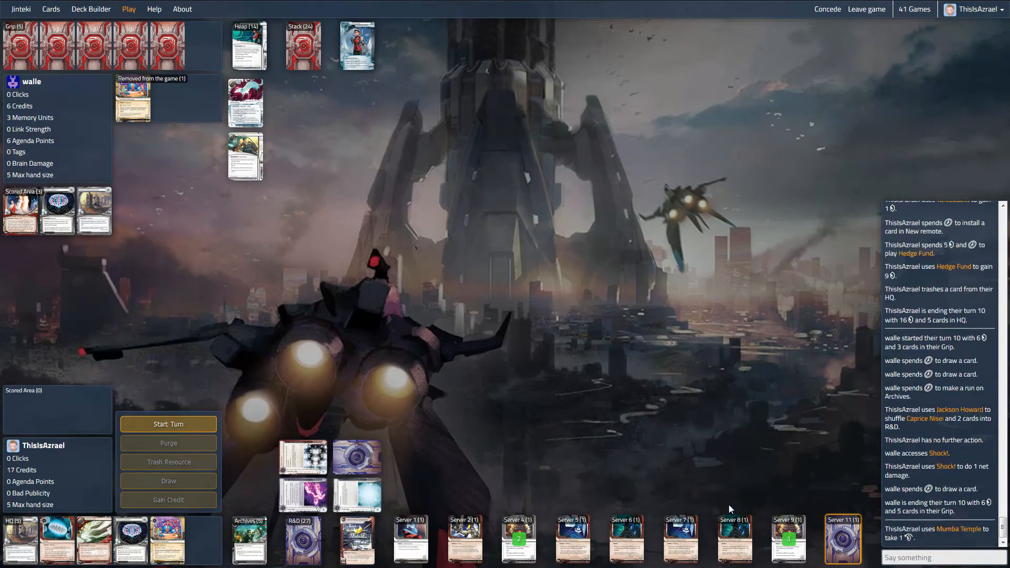
{"action": "left_click", "coordinate": [800, 557]}
{"action": "left_click", "coordinate": [728, 505]}
{"action": "left_click", "coordinate": [832, 535]}
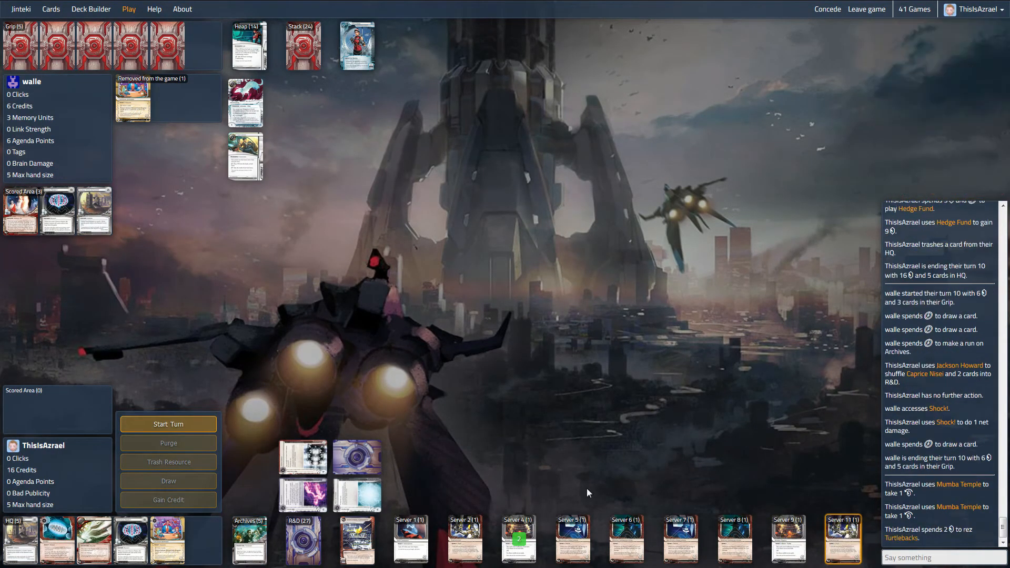
{"action": "left_click", "coordinate": [167, 424]}
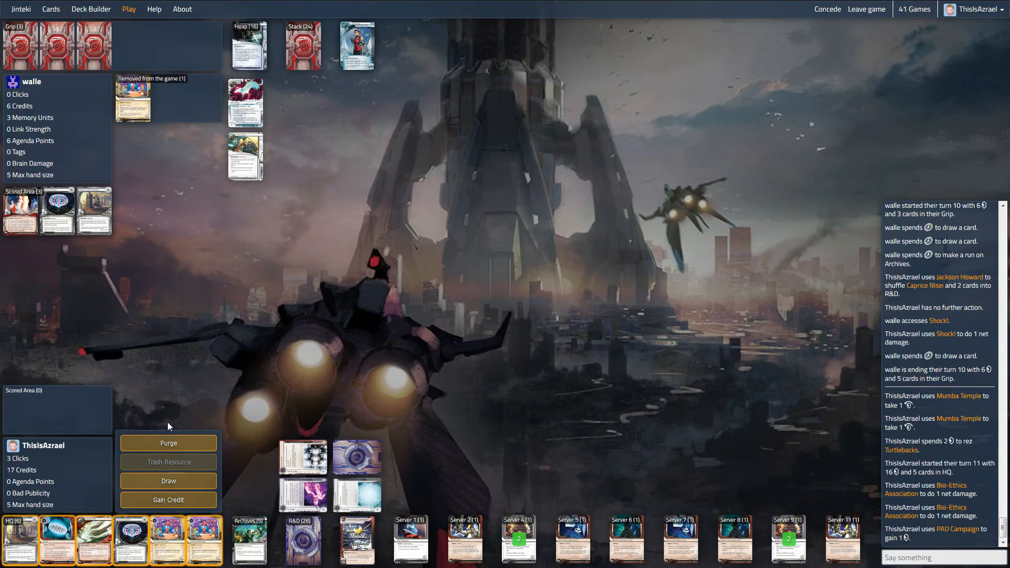
Step: Check the runner's discard pile, install and rez Jackson Howard in Server 12, and draw two cards
{"action": "mouse_move", "coordinate": [250, 47]}
{"action": "left_click", "coordinate": [251, 61]}
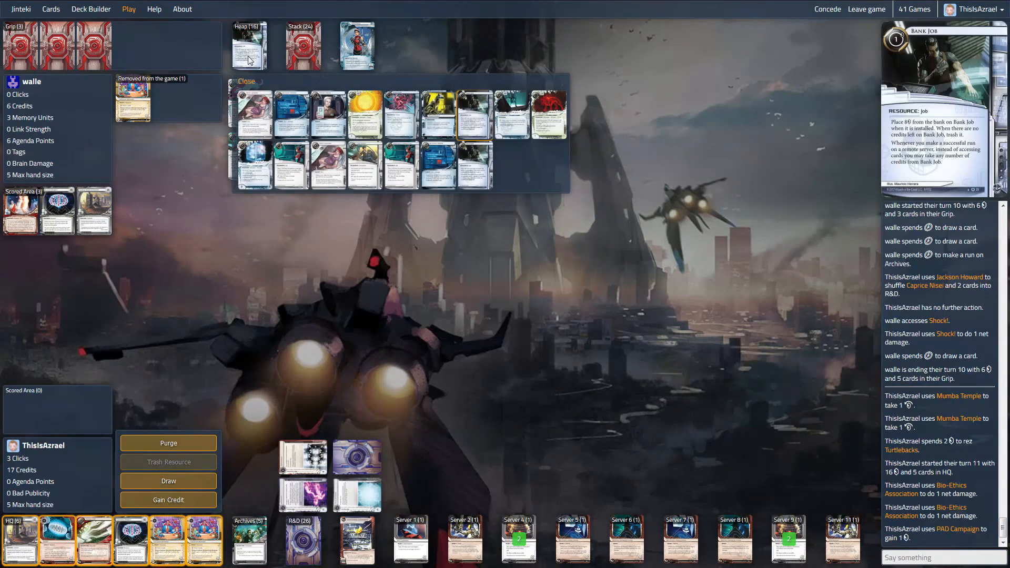
{"action": "left_click", "coordinate": [247, 81]}
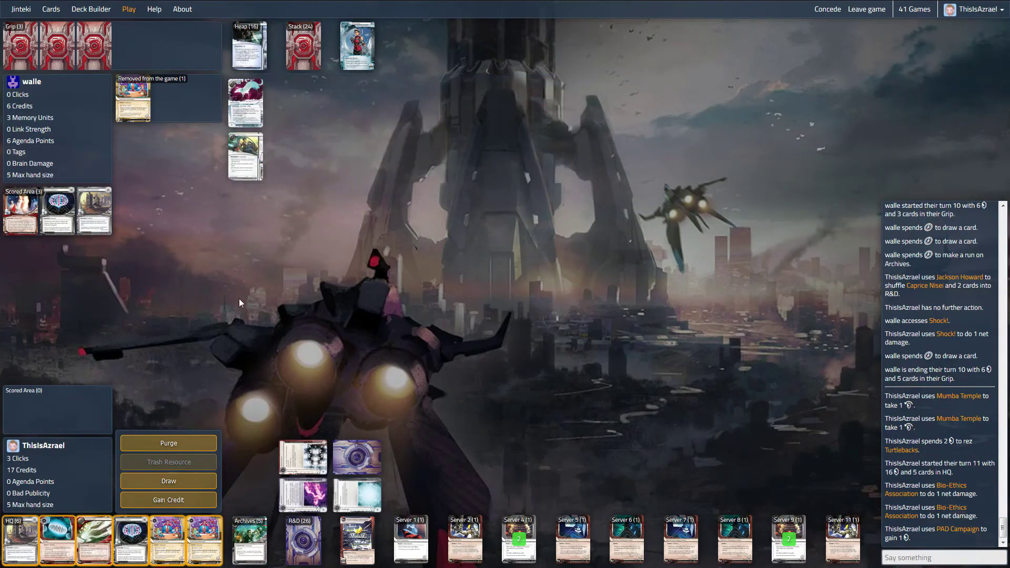
{"action": "left_click", "coordinate": [256, 53]}
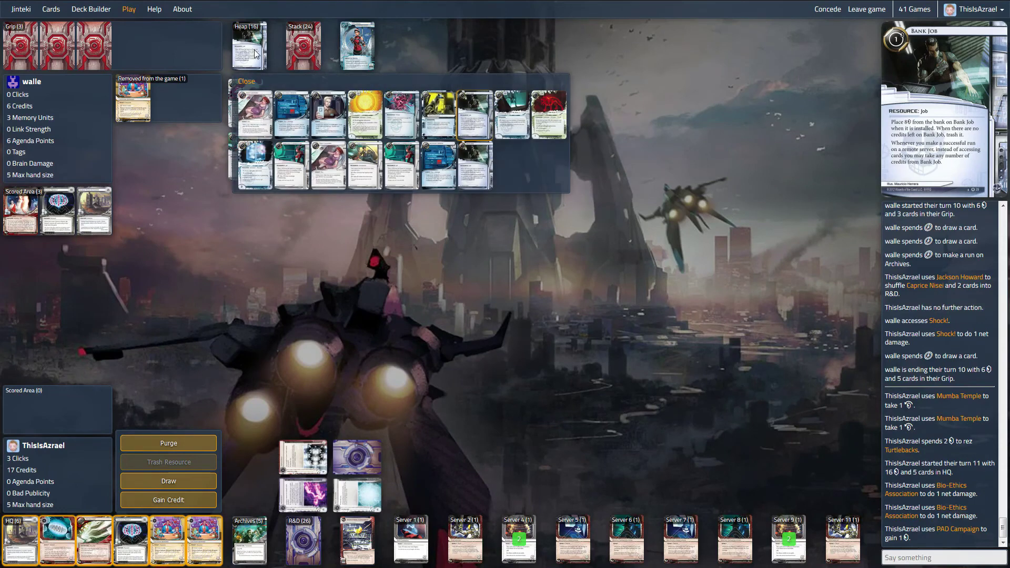
{"action": "left_click", "coordinate": [246, 81]}
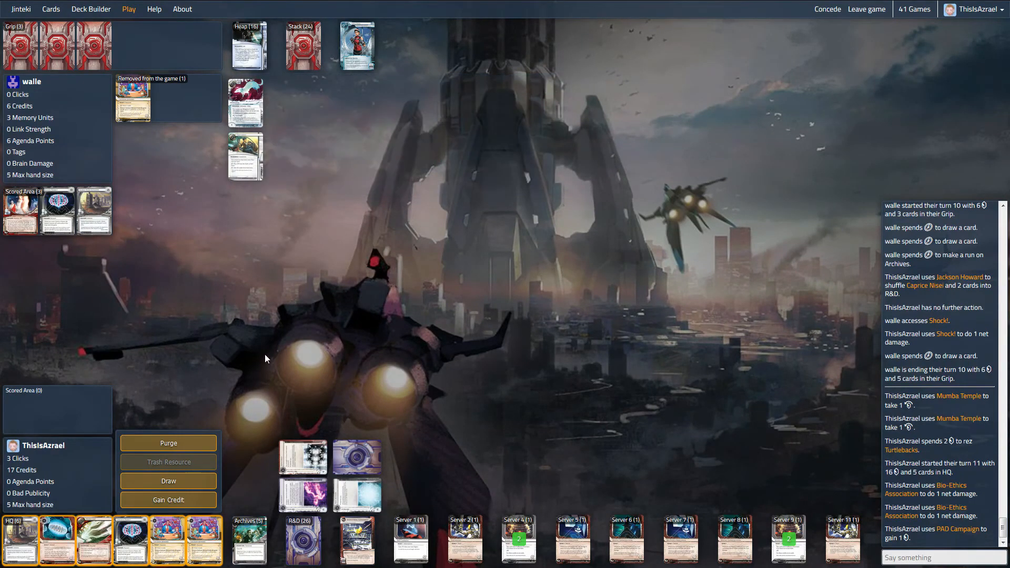
{"action": "left_click", "coordinate": [205, 538]}
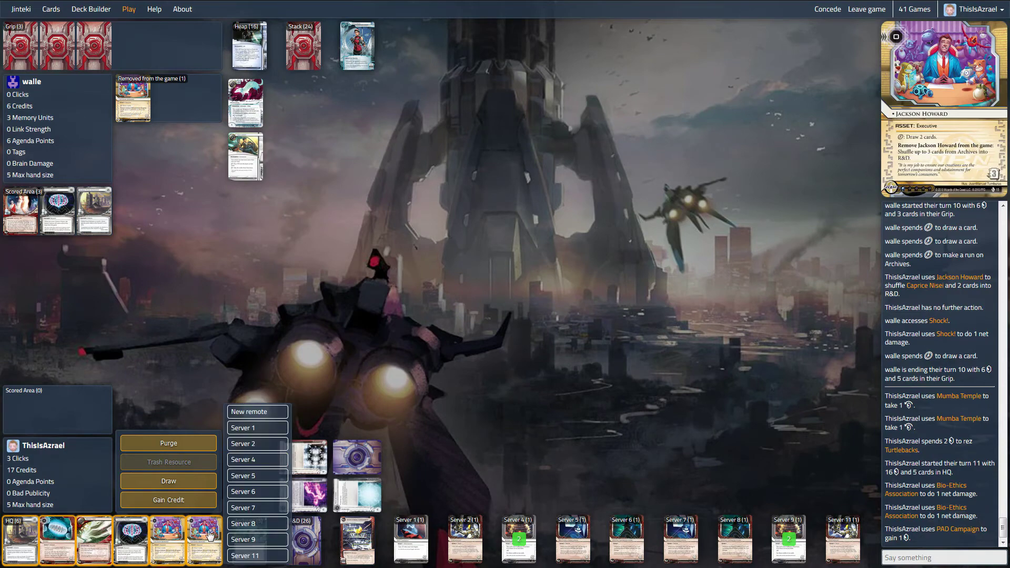
{"action": "left_click", "coordinate": [253, 411]}
{"action": "left_click", "coordinate": [895, 540]}
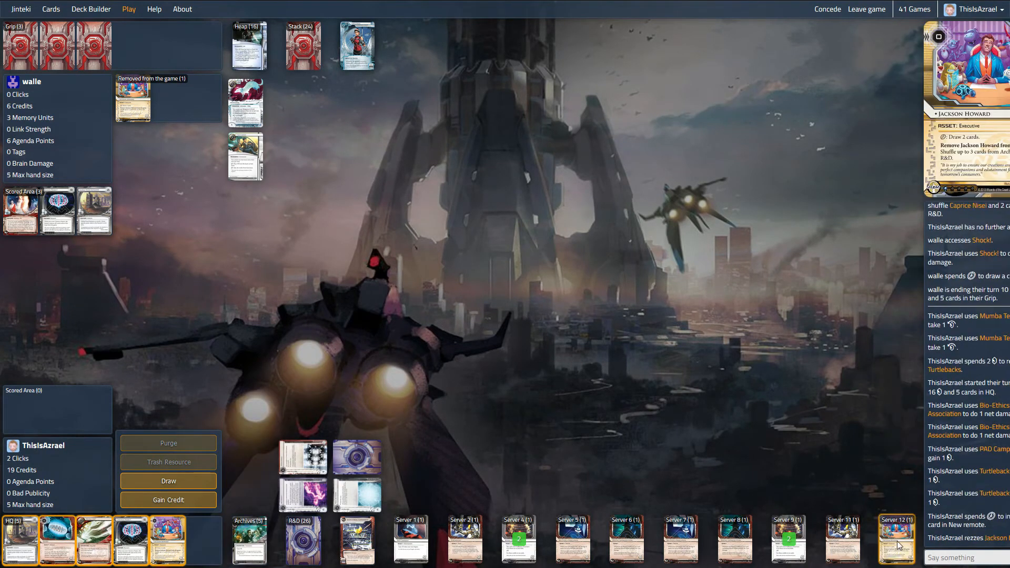
{"action": "left_click", "coordinate": [838, 478]}
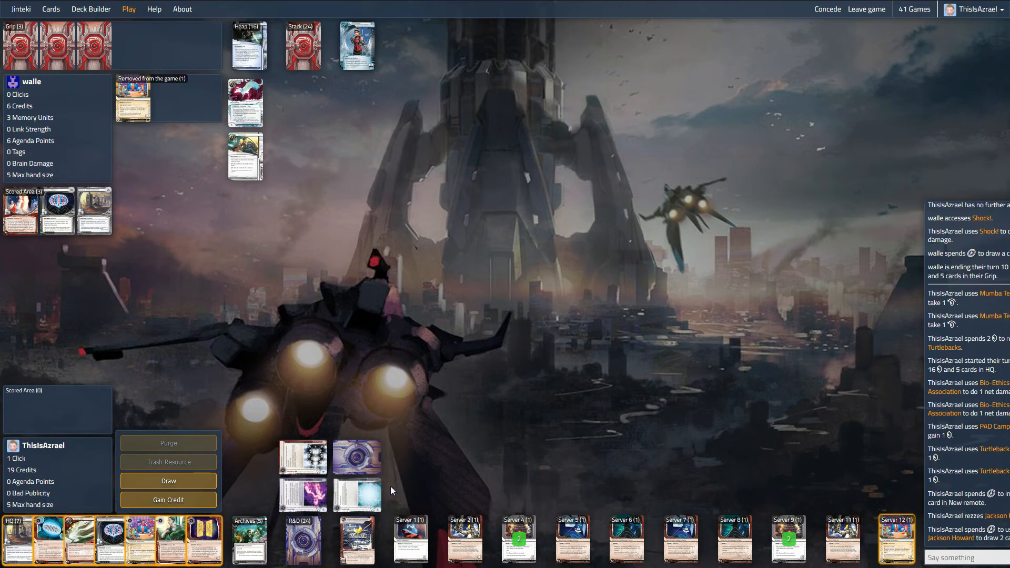
Step: Review Archives and draw two more cards with Jackson Howard
{"action": "left_click", "coordinate": [261, 538]}
{"action": "left_click", "coordinate": [249, 451]}
{"action": "left_click", "coordinate": [897, 538]}
{"action": "left_click", "coordinate": [830, 478]}
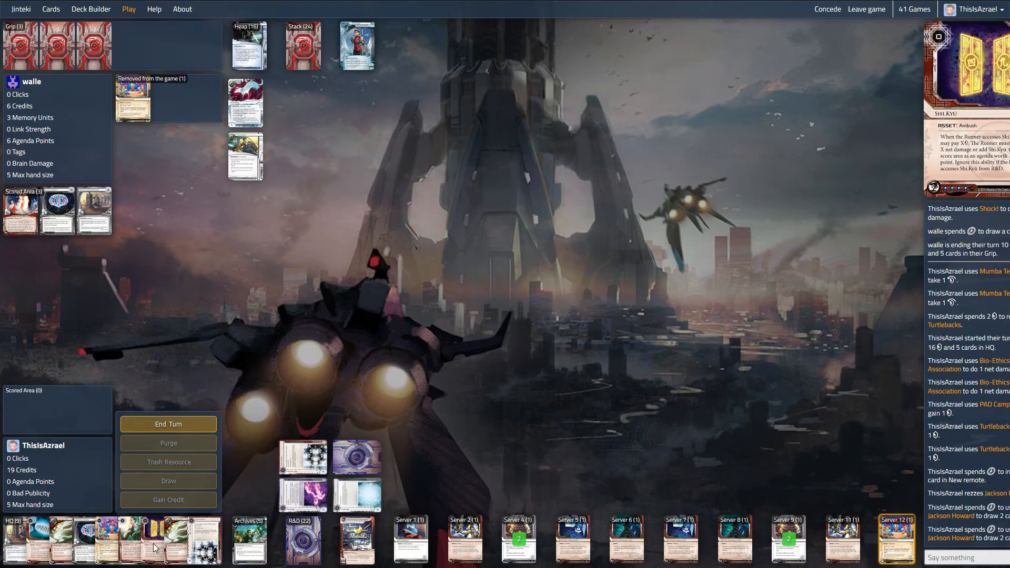
Step: Discard four HQ cards including Snare! into Archives and end turn 11
{"action": "left_click_drag", "start_coordinate": [130, 539], "coordinate": [250, 540]}
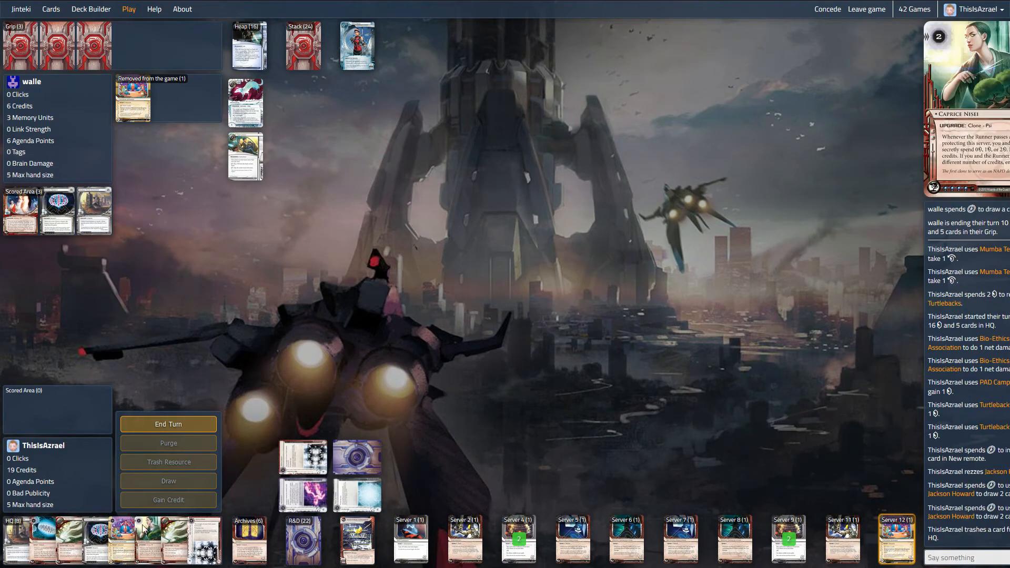
{"action": "left_click_drag", "start_coordinate": [125, 540], "coordinate": [250, 540]}
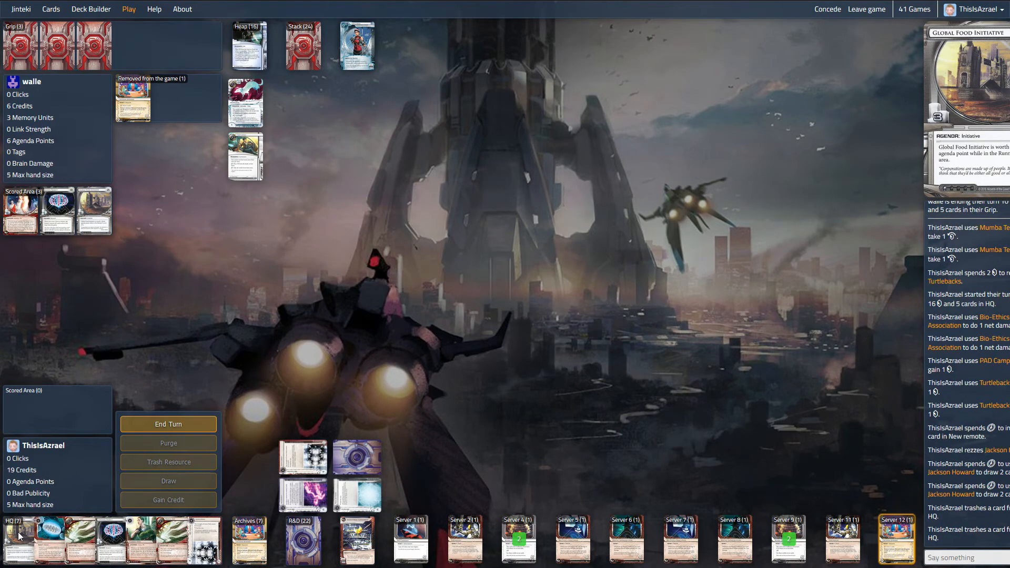
{"action": "left_click_drag", "start_coordinate": [18, 538], "coordinate": [250, 540]}
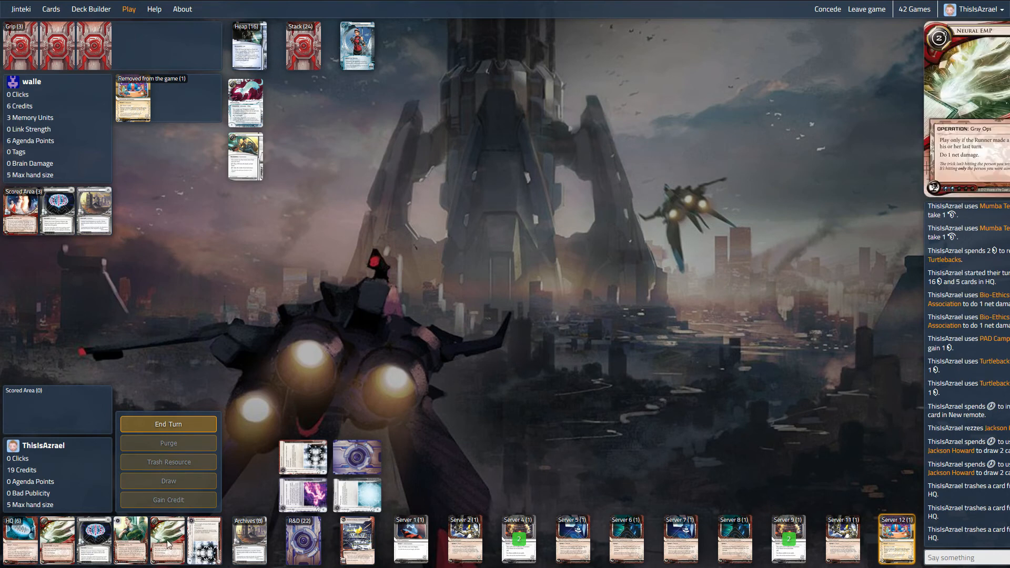
{"action": "mouse_move", "coordinate": [20, 541]}
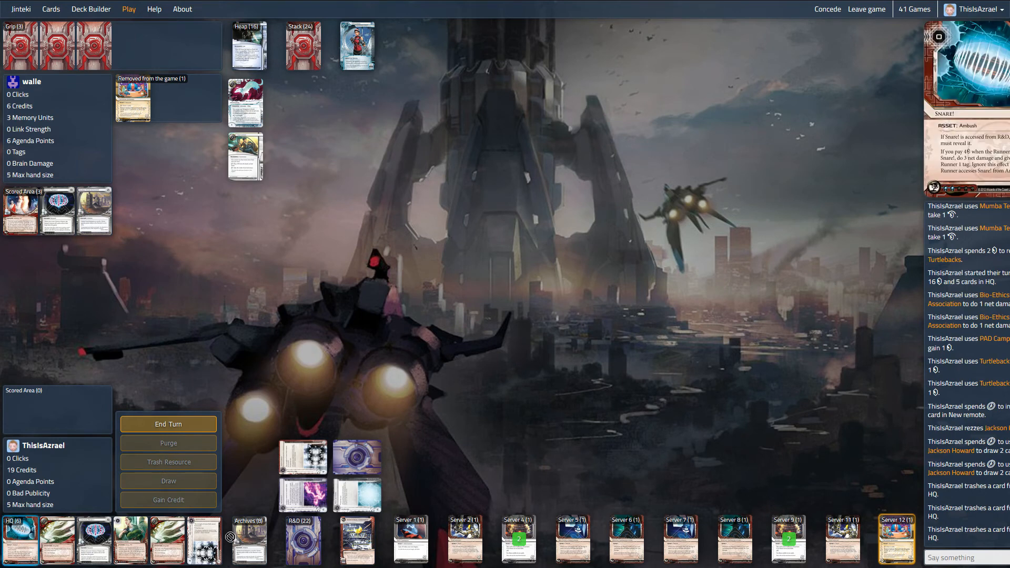
{"action": "left_click_drag", "start_coordinate": [19, 543], "coordinate": [243, 545]}
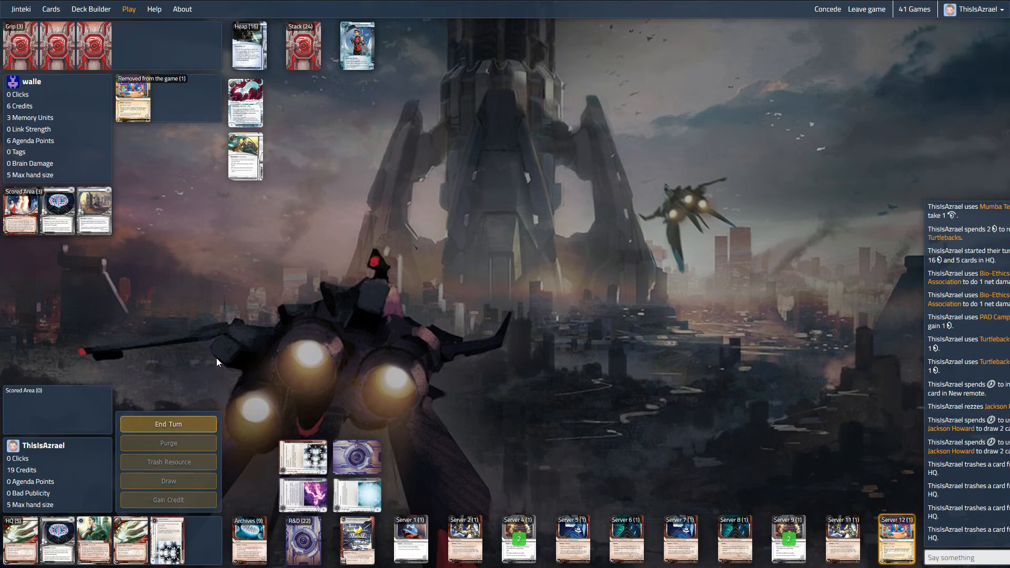
{"action": "left_click", "coordinate": [184, 427]}
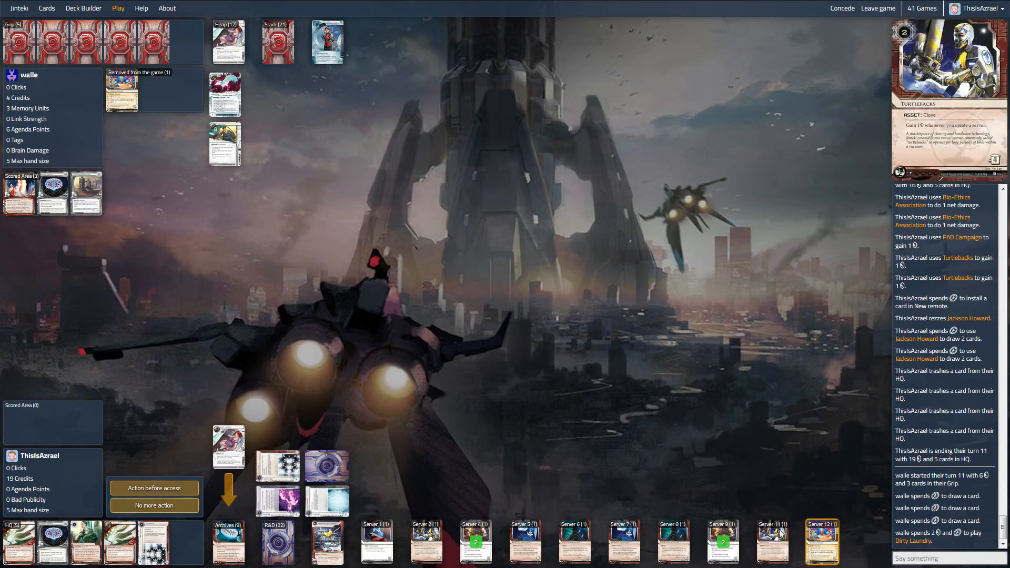
{"action": "mouse_move", "coordinate": [897, 542]}
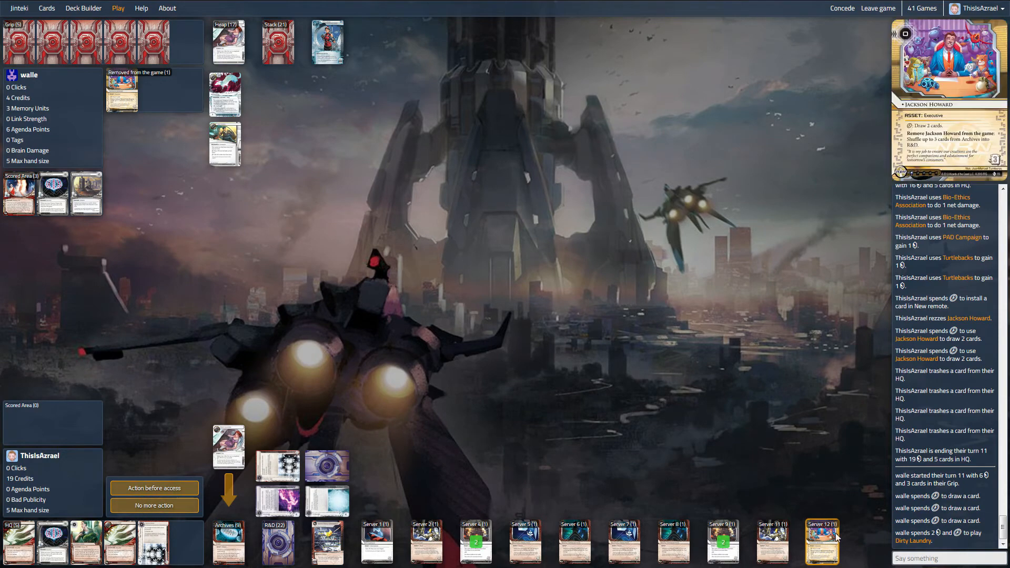
Step: Before the Runner's access, use Jackson Howard to shuffle three Archives cards into R&D
{"action": "left_click", "coordinate": [156, 488]}
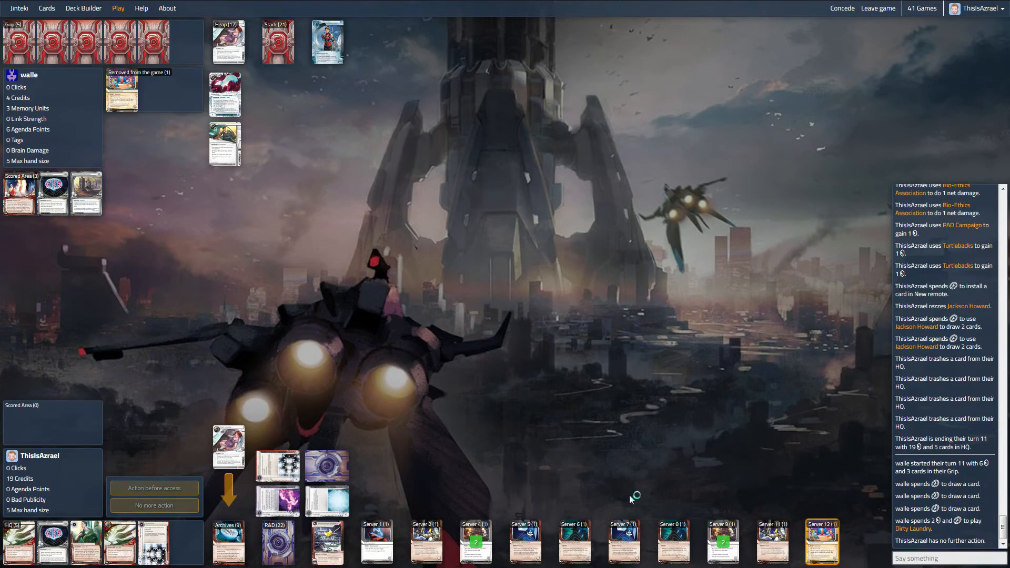
{"action": "left_click", "coordinate": [823, 544]}
{"action": "mouse_move", "coordinate": [822, 542]}
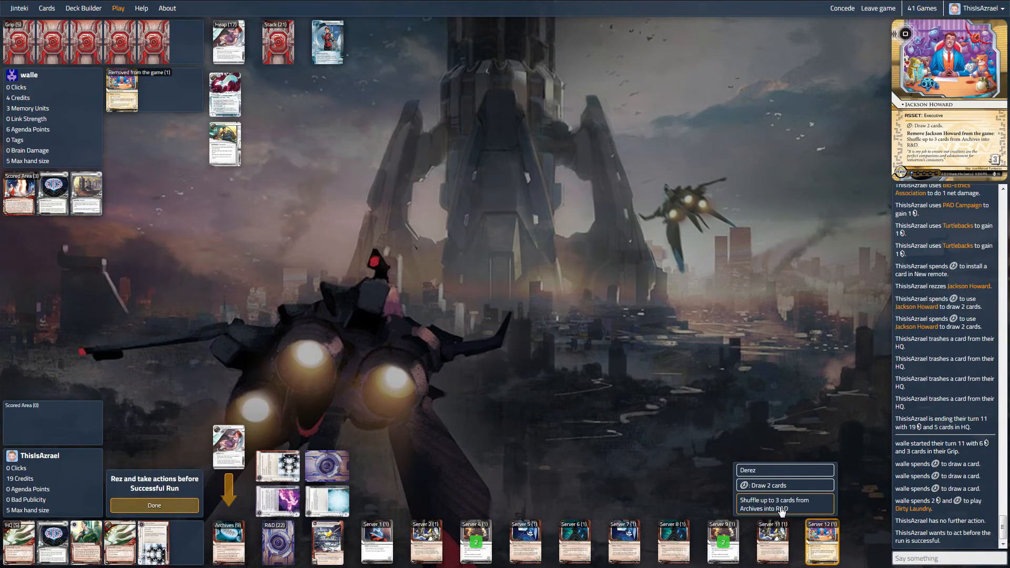
{"action": "left_click", "coordinate": [783, 509]}
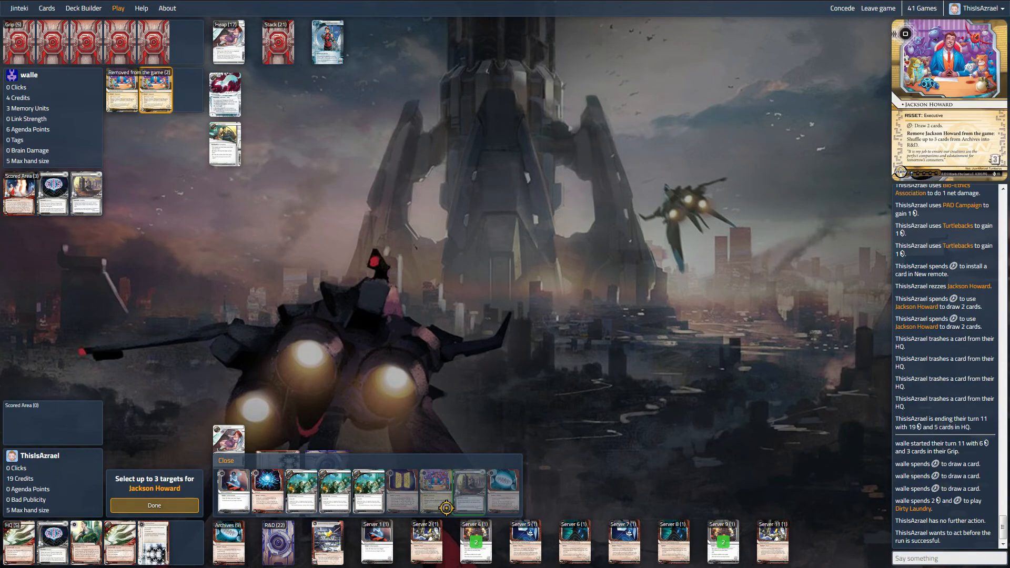
{"action": "mouse_move", "coordinate": [268, 491]}
{"action": "left_click", "coordinate": [510, 484]}
{"action": "left_click", "coordinate": [155, 506]}
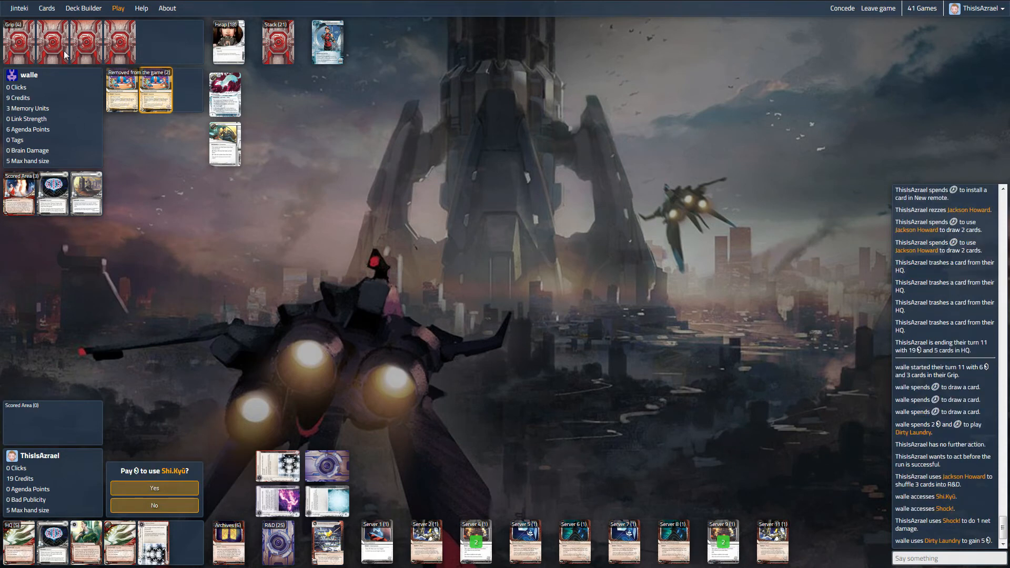
Step: Pay 3 credits on Shi.Kyū to deal 3 net damage
{"action": "left_click", "coordinate": [155, 491]}
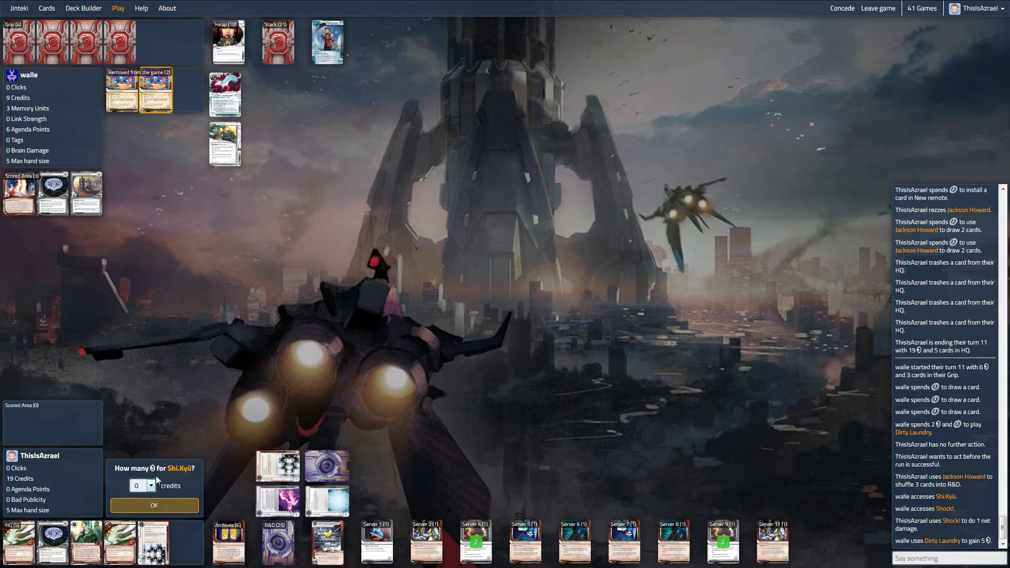
{"action": "left_click", "coordinate": [142, 485]}
{"action": "left_click", "coordinate": [134, 295]}
{"action": "left_click", "coordinate": [154, 506]}
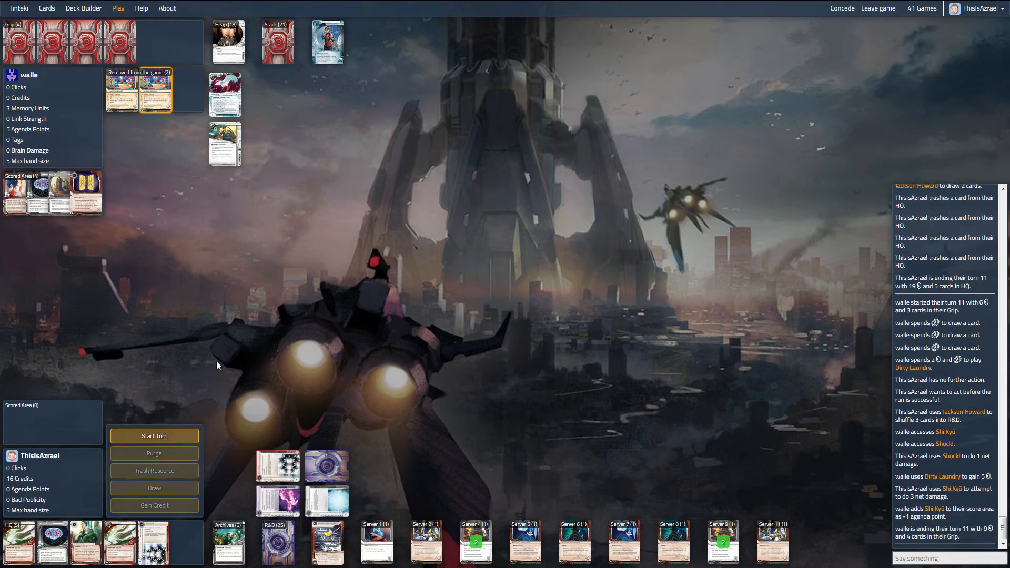
{"action": "left_click", "coordinate": [164, 439]}
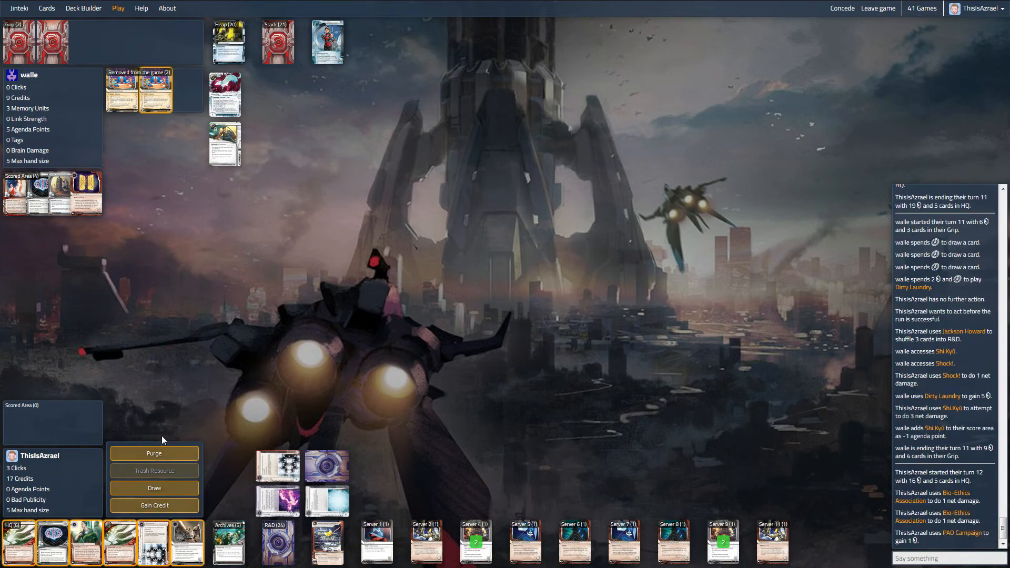
{"action": "left_click", "coordinate": [229, 43]}
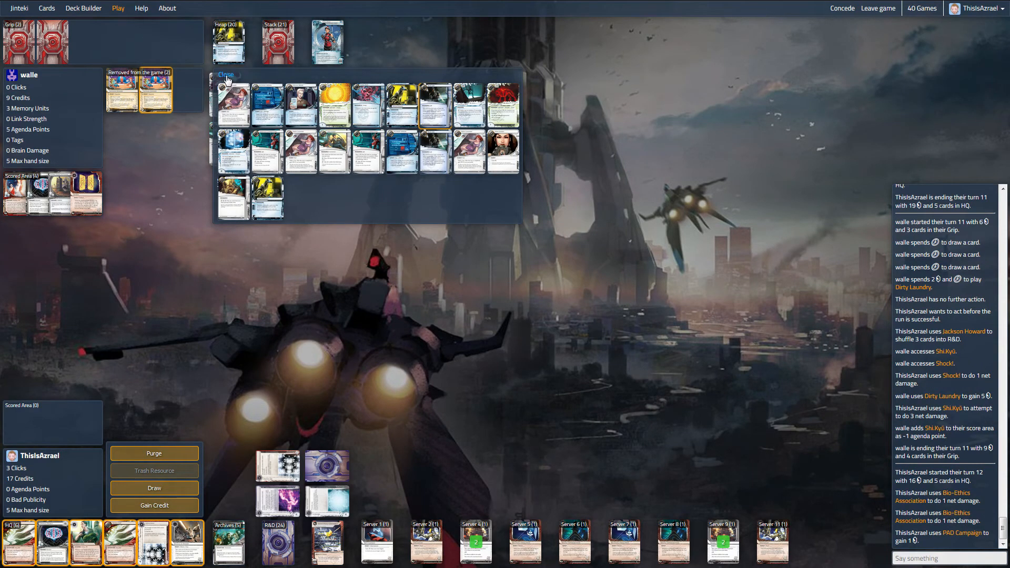
{"action": "left_click", "coordinate": [227, 77]}
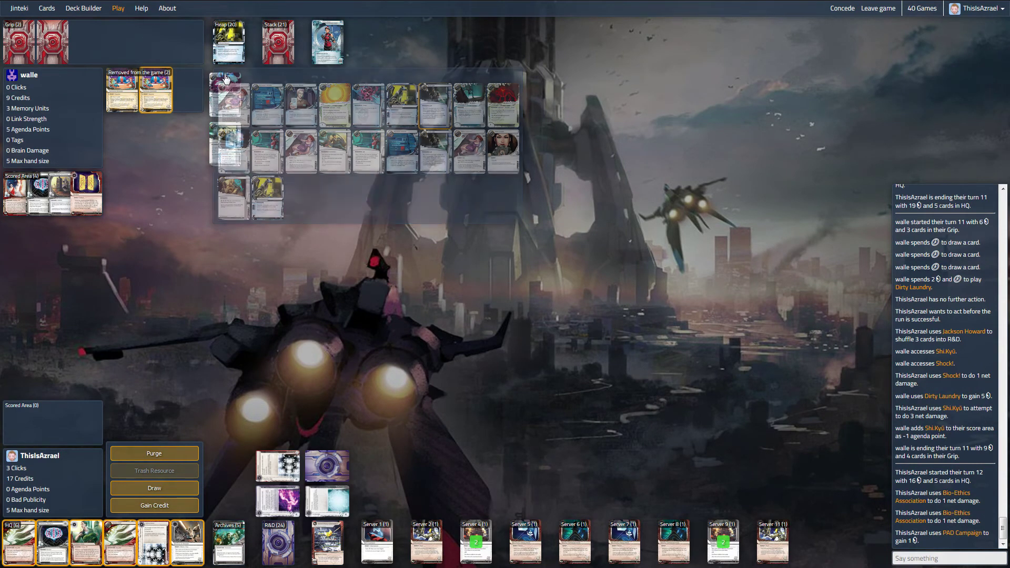
{"action": "left_click", "coordinate": [236, 49]}
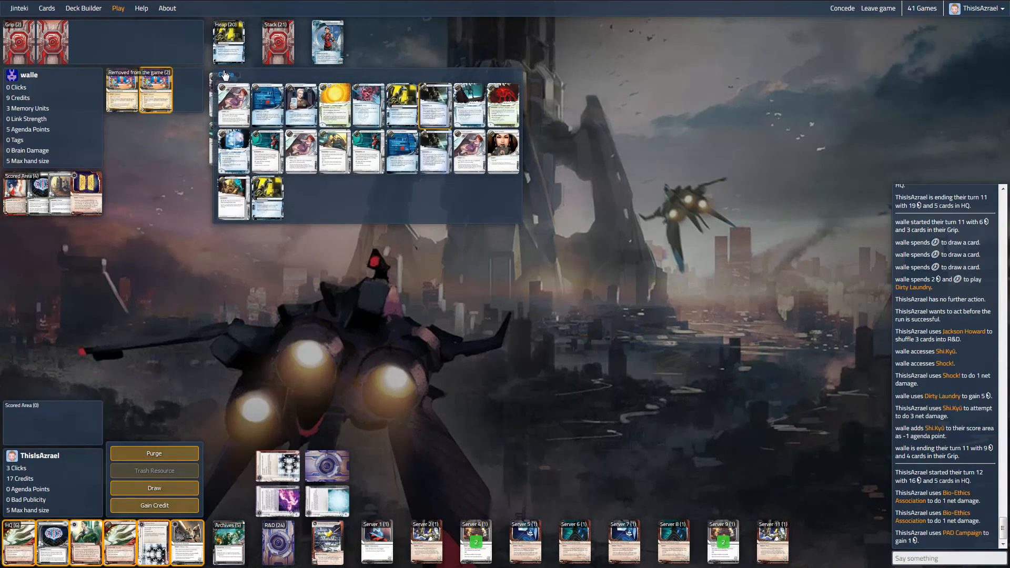
{"action": "left_click", "coordinate": [228, 77]}
{"action": "left_click", "coordinate": [230, 50]}
{"action": "left_click", "coordinate": [227, 79]}
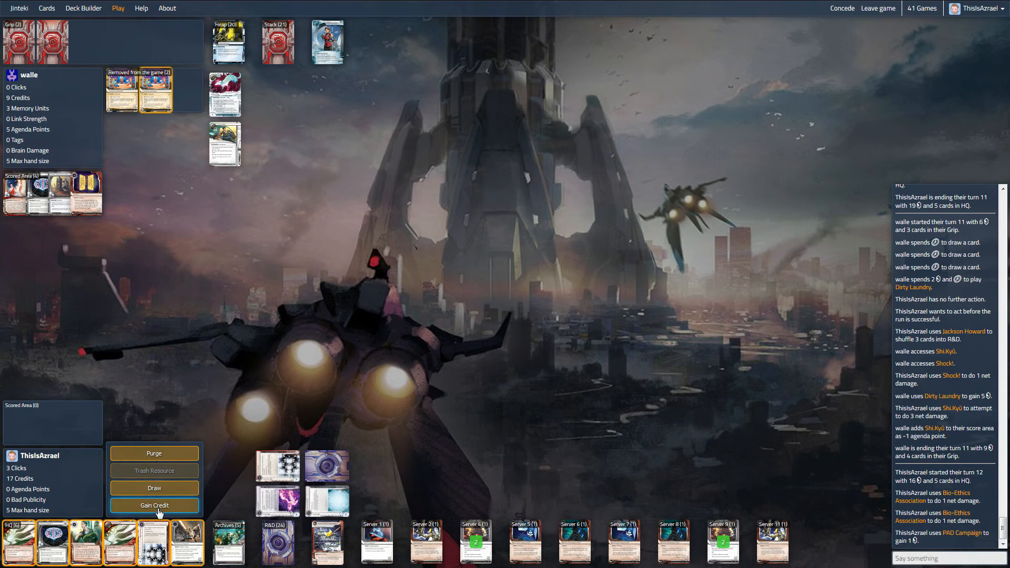
Step: Install ice on a new remote, then install and rez Caprice Nisei plus another card in Server 13
{"action": "left_click", "coordinate": [154, 545]}
{"action": "left_click", "coordinate": [198, 388]}
{"action": "left_click", "coordinate": [87, 546]}
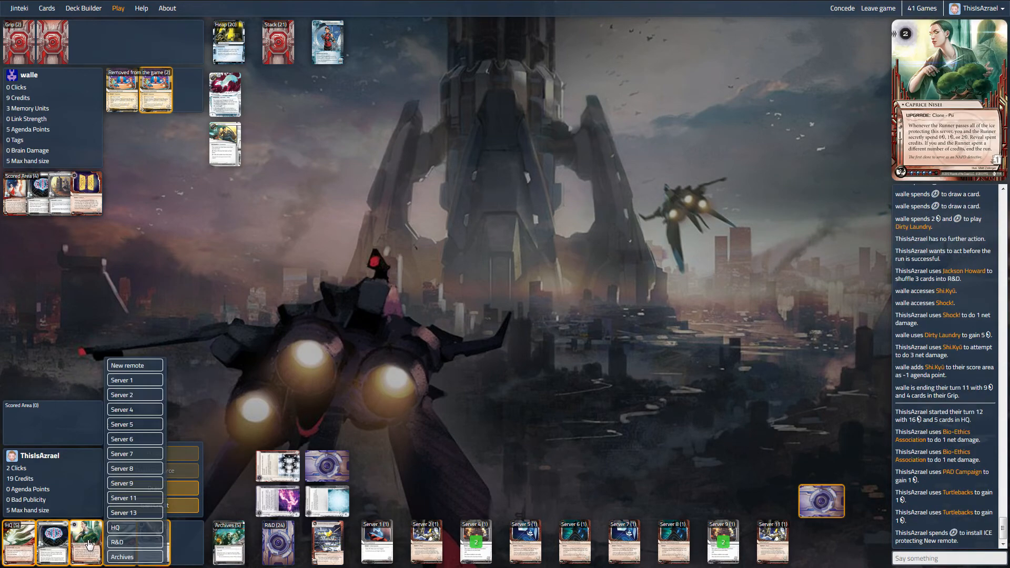
{"action": "left_click", "coordinate": [137, 515]}
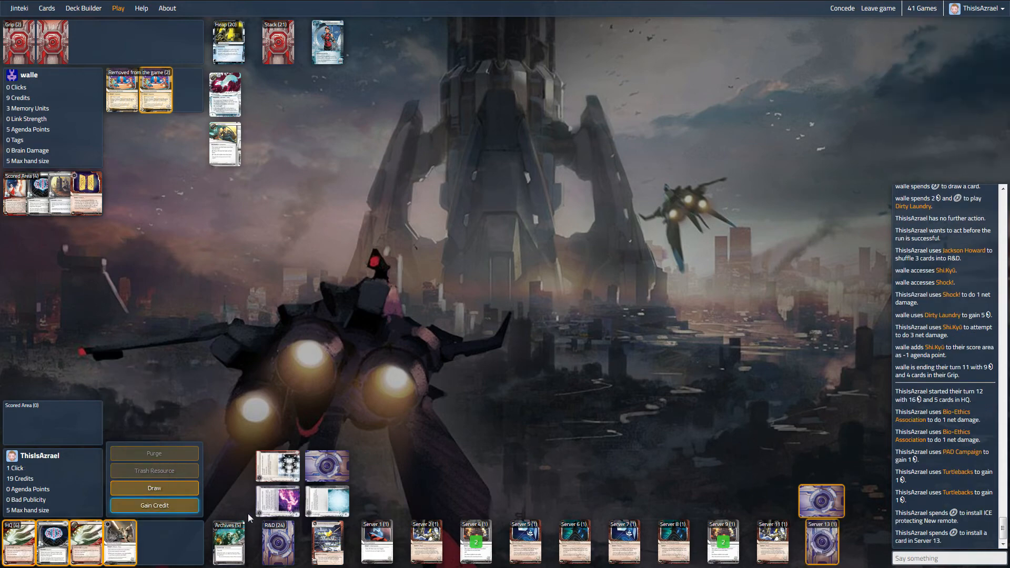
{"action": "left_click", "coordinate": [824, 553]}
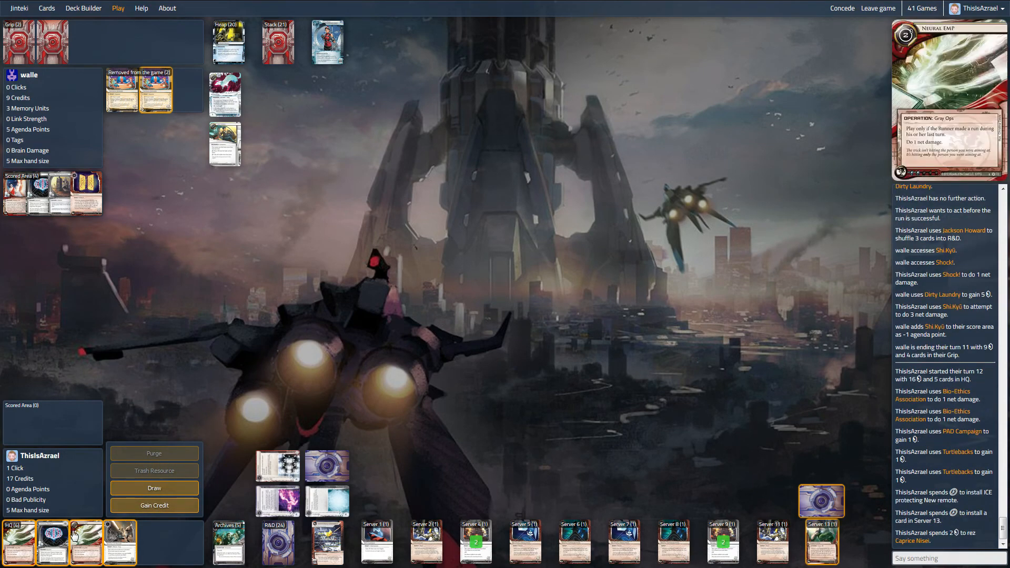
{"action": "left_click", "coordinate": [53, 538]}
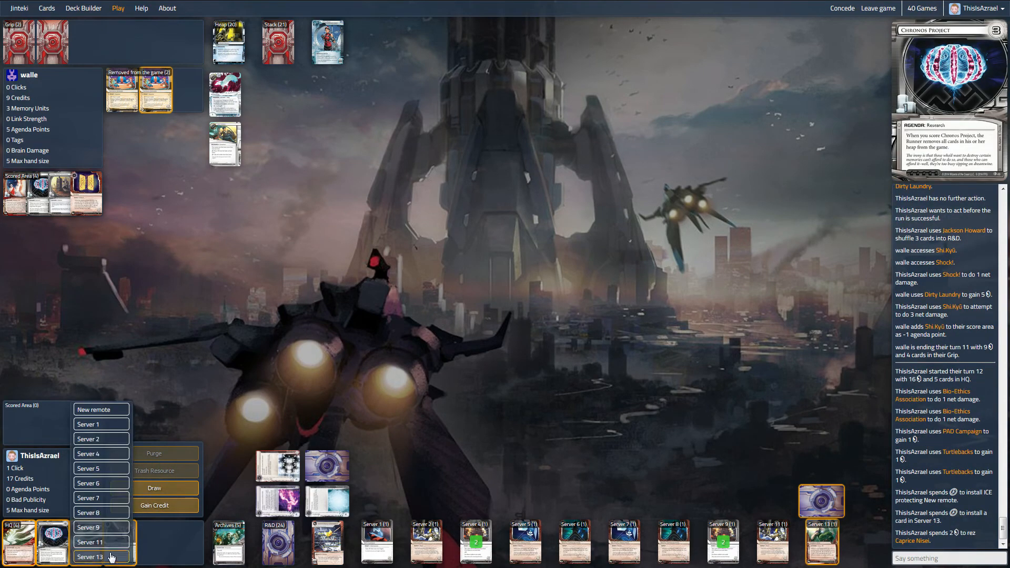
{"action": "left_click", "coordinate": [89, 556]}
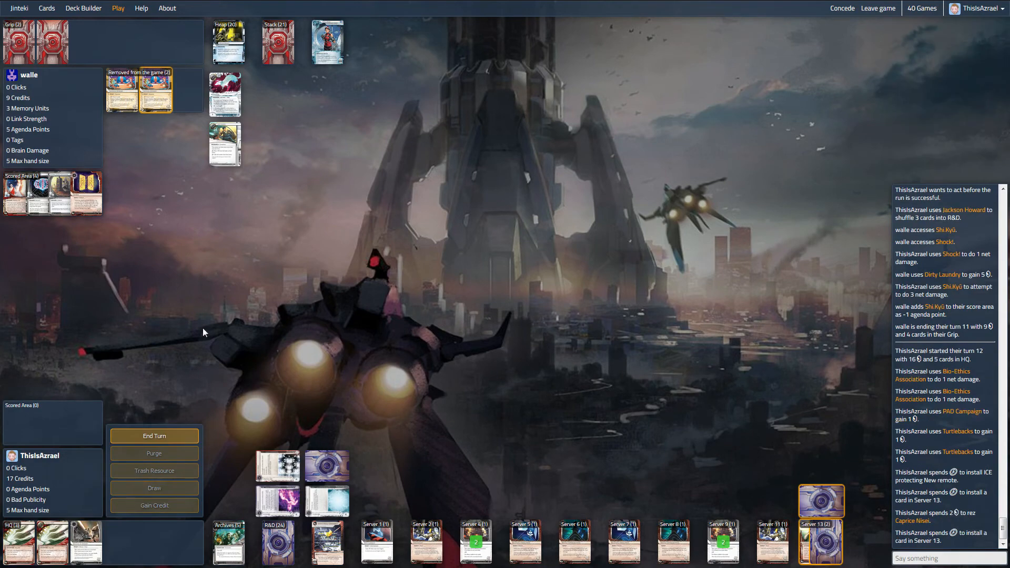
Step: End the Corp's turn 12 and check the Runner's Heap
{"action": "left_click", "coordinate": [180, 439]}
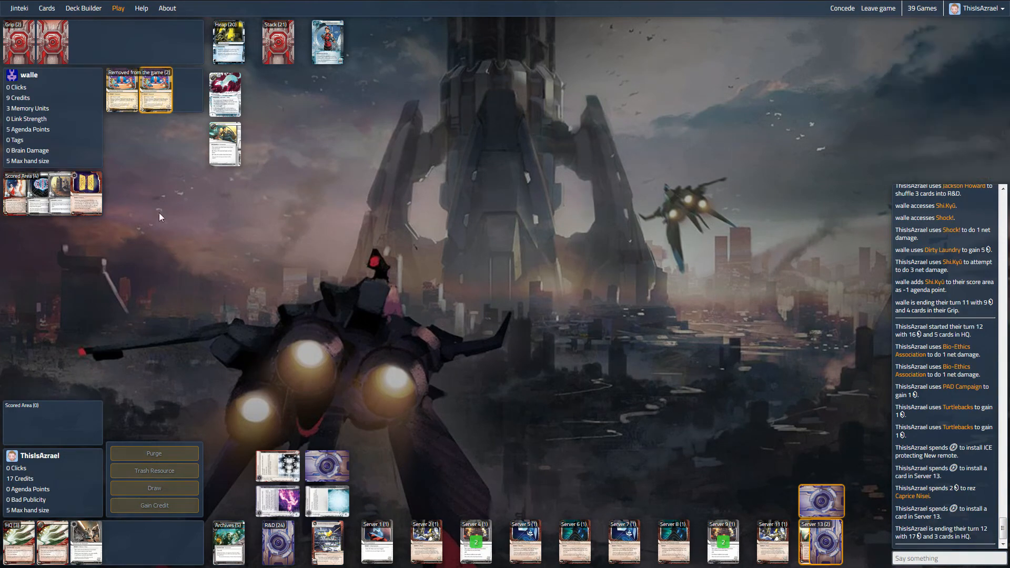
{"action": "mouse_move", "coordinate": [229, 44]}
{"action": "left_click", "coordinate": [237, 51]}
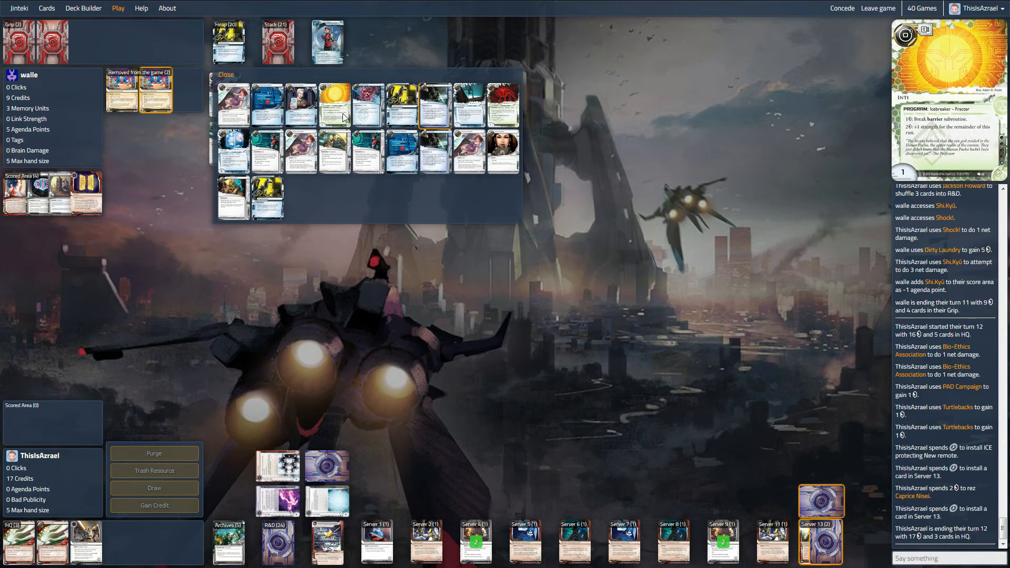
{"action": "mouse_move", "coordinate": [503, 105]}
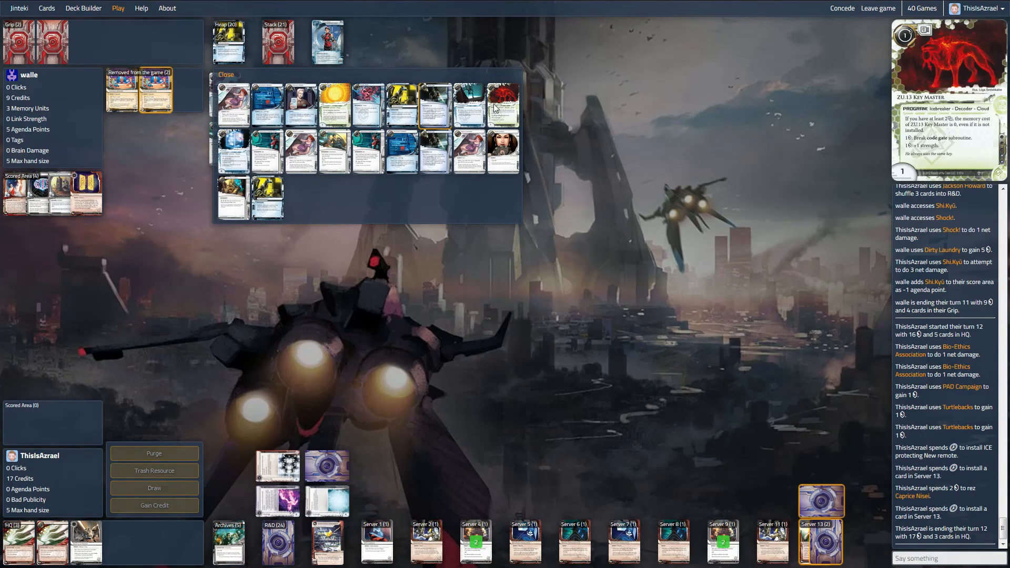
{"action": "left_click", "coordinate": [228, 77]}
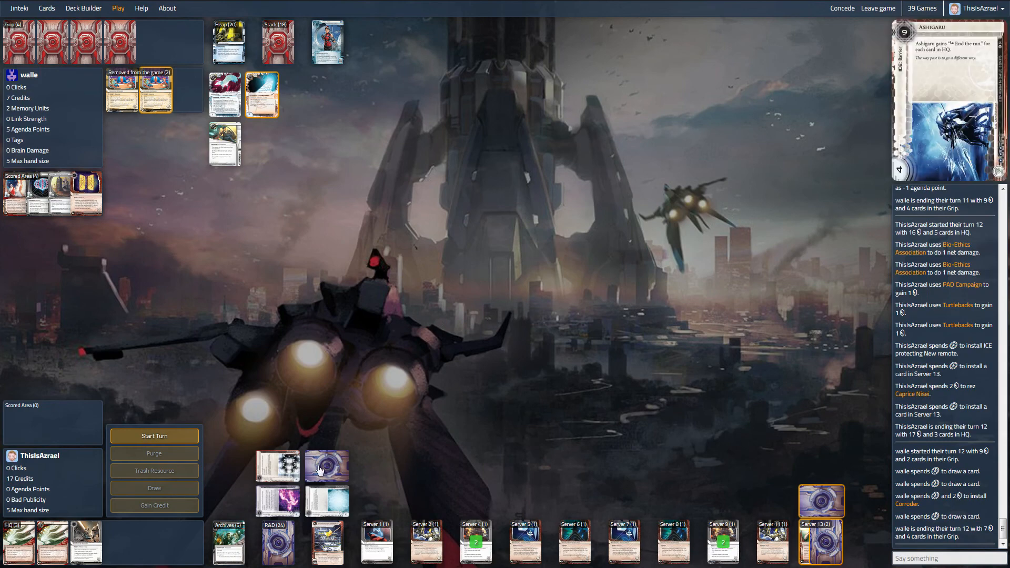
Step: Start turn 13, advance the Server 13 card three times, score Chronos Project and end the turn
{"action": "left_click", "coordinate": [175, 438]}
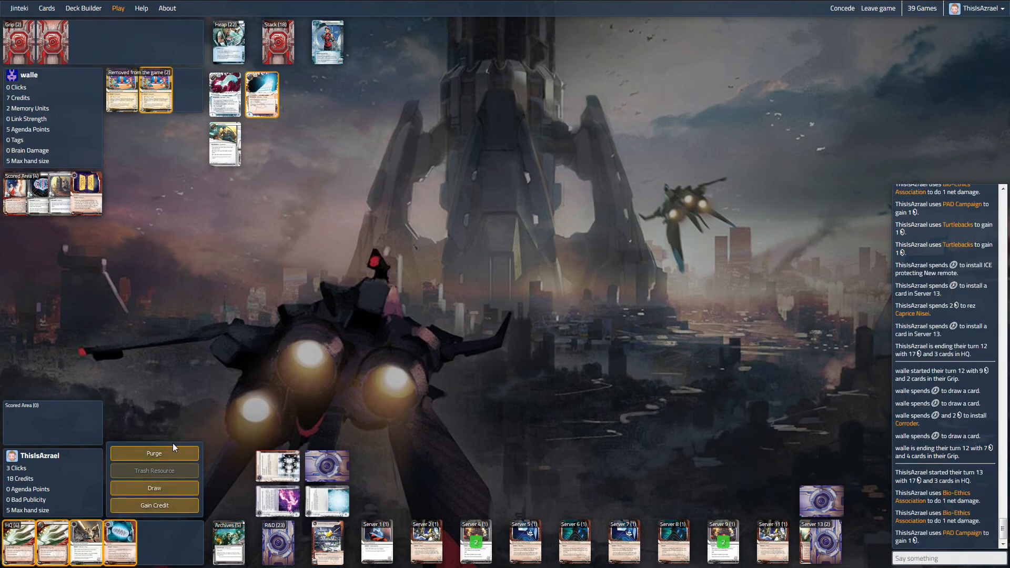
{"action": "left_click", "coordinate": [838, 533]}
{"action": "left_click", "coordinate": [838, 530]}
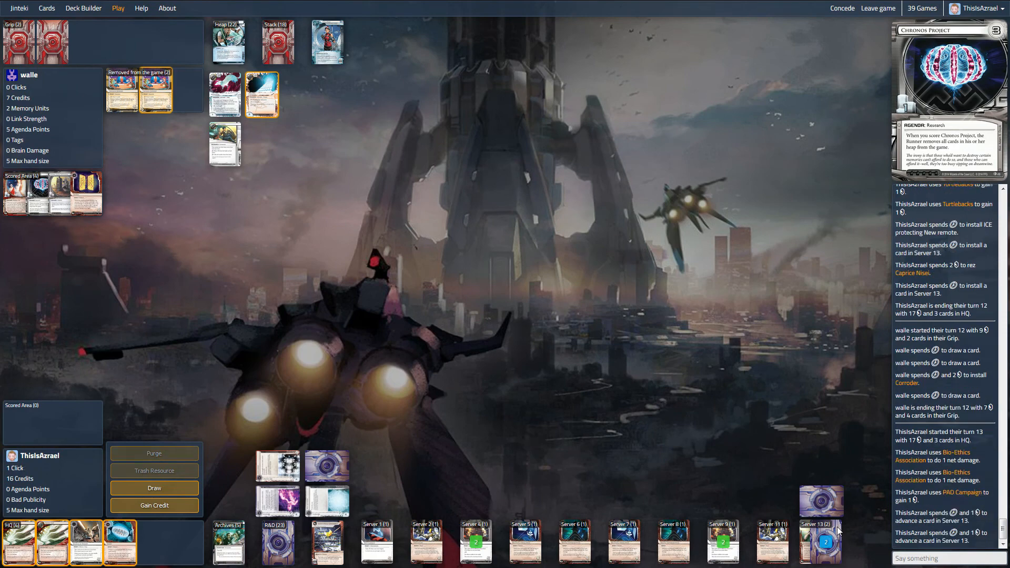
{"action": "left_click", "coordinate": [837, 532]}
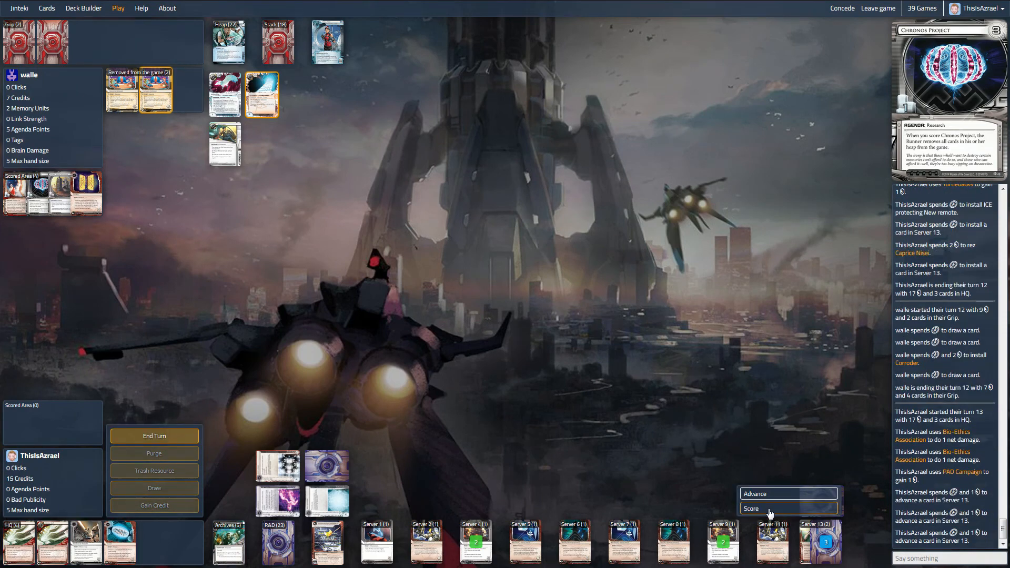
{"action": "left_click", "coordinate": [770, 509]}
{"action": "left_click", "coordinate": [154, 436]}
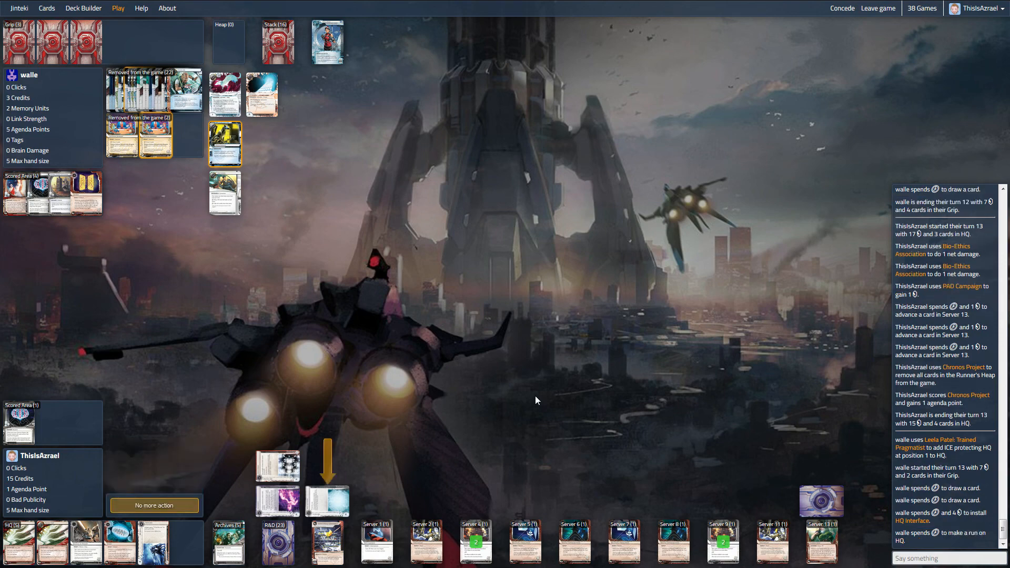
Step: Let the HQ run proceed, pay 4 to fire Snare! flatlining the Runner, and send 'gg bud' in chat
{"action": "left_click", "coordinate": [166, 513]}
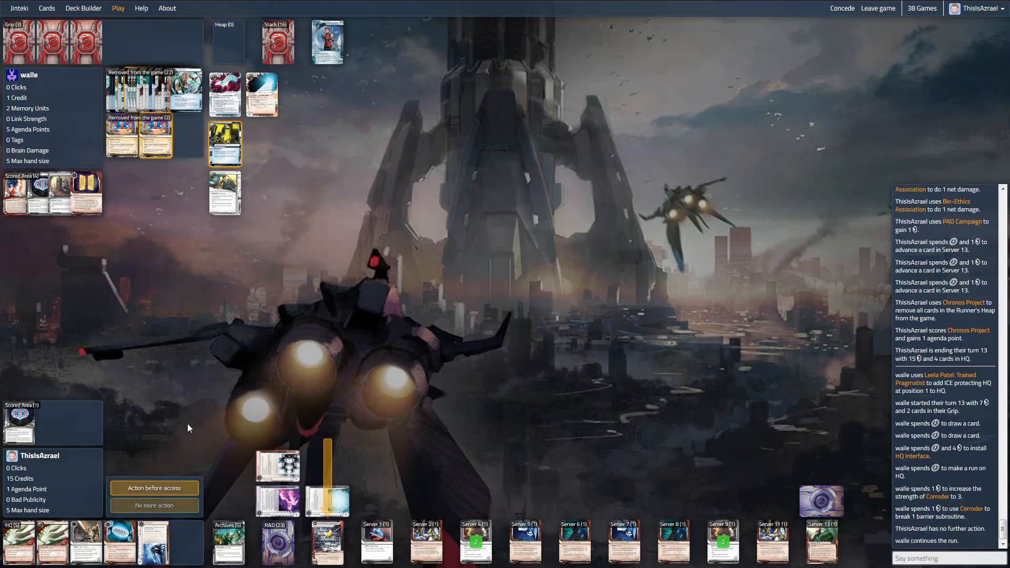
{"action": "left_click", "coordinate": [165, 510]}
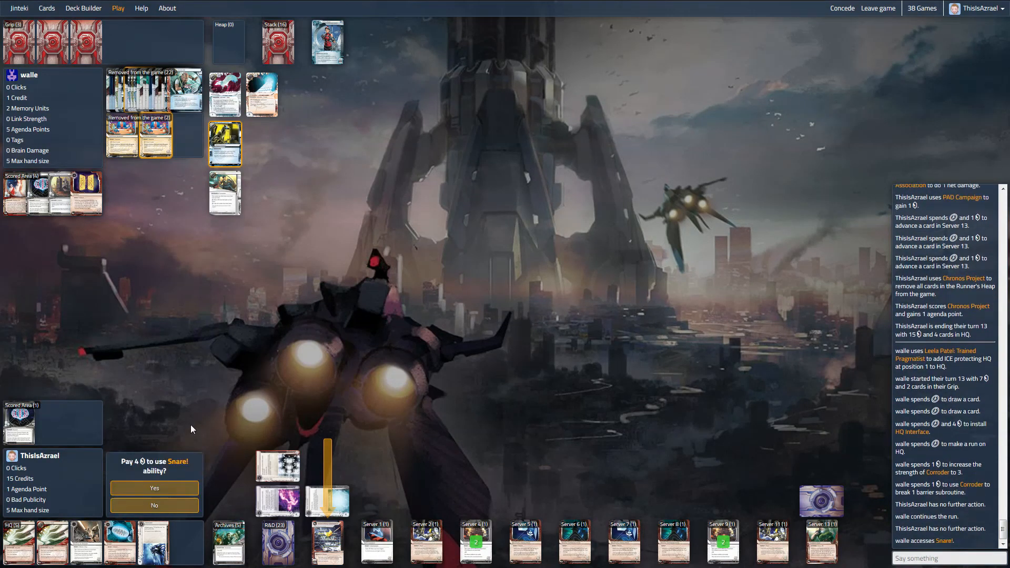
{"action": "left_click", "coordinate": [168, 492]}
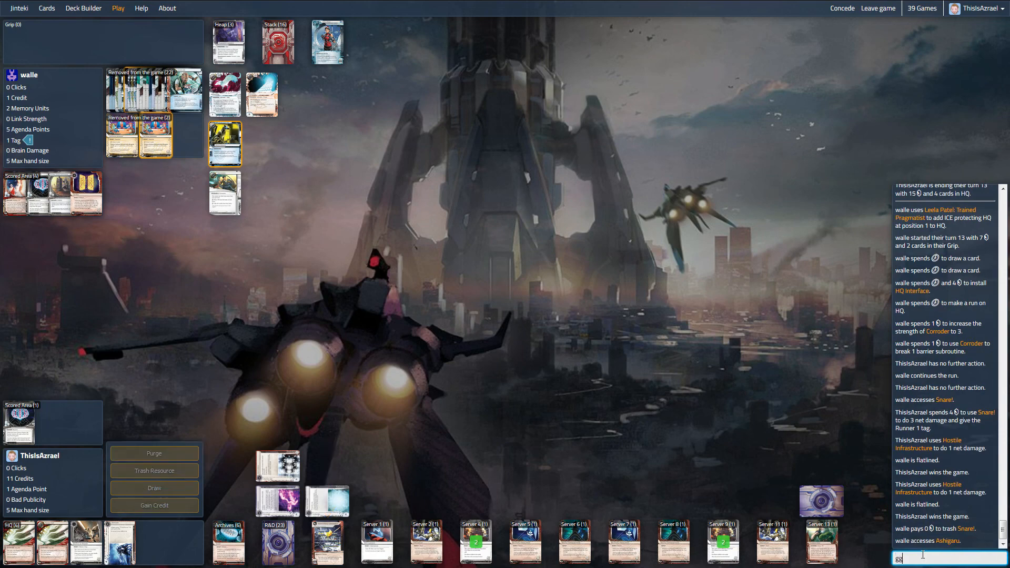
{"action": "type", "text": "gg bud"}
{"action": "key", "text": "Return"}
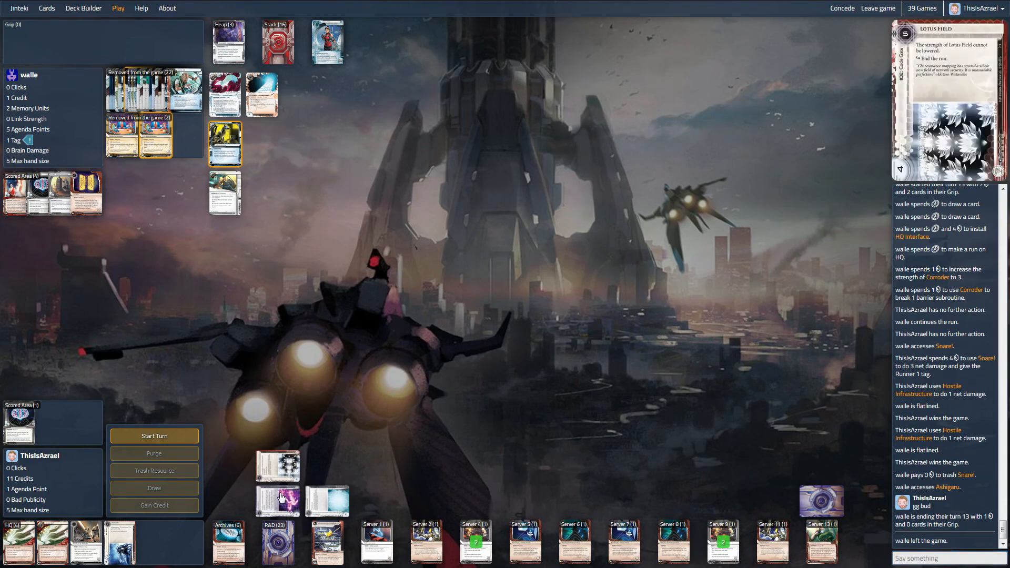
{"action": "left_click", "coordinate": [279, 553]}
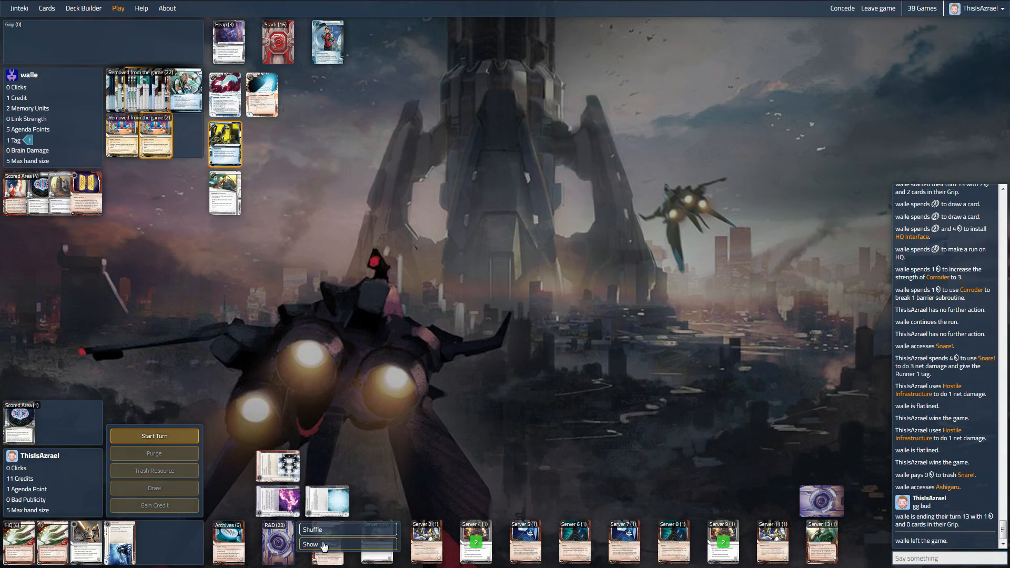
{"action": "left_click", "coordinate": [324, 546]}
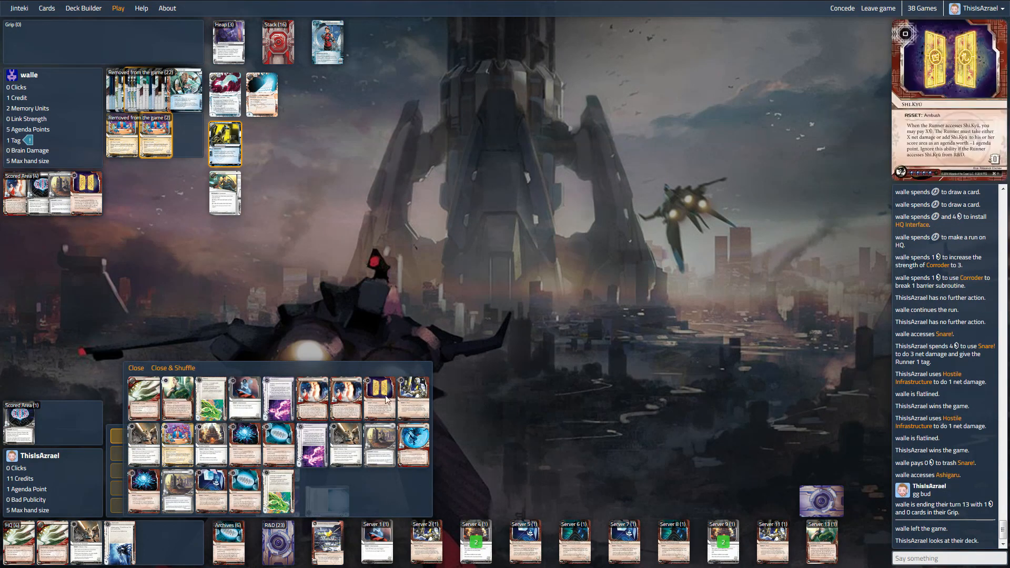
{"action": "left_click", "coordinate": [137, 369]}
{"action": "mouse_move", "coordinate": [228, 543]}
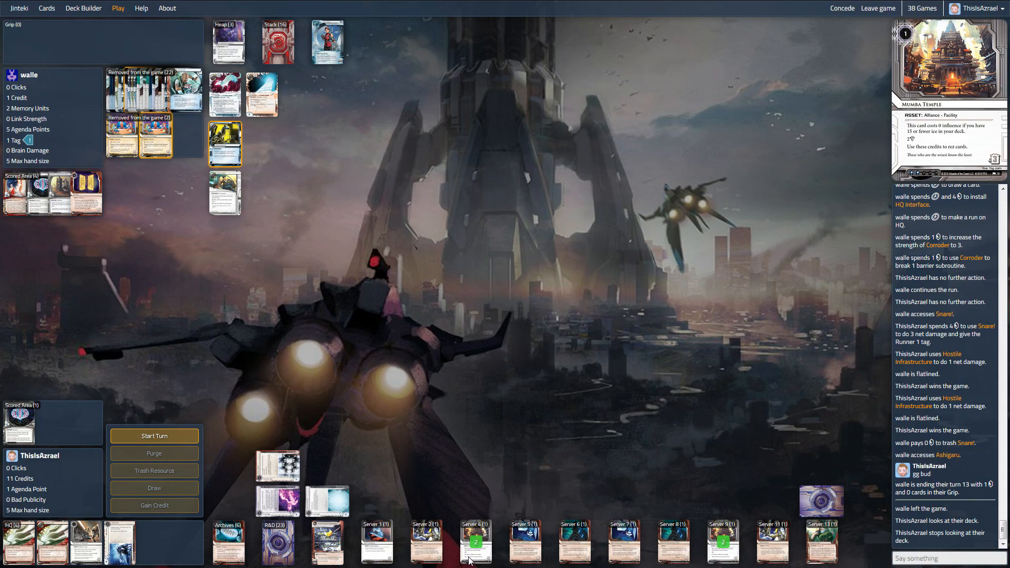
{"action": "left_click", "coordinate": [229, 543]}
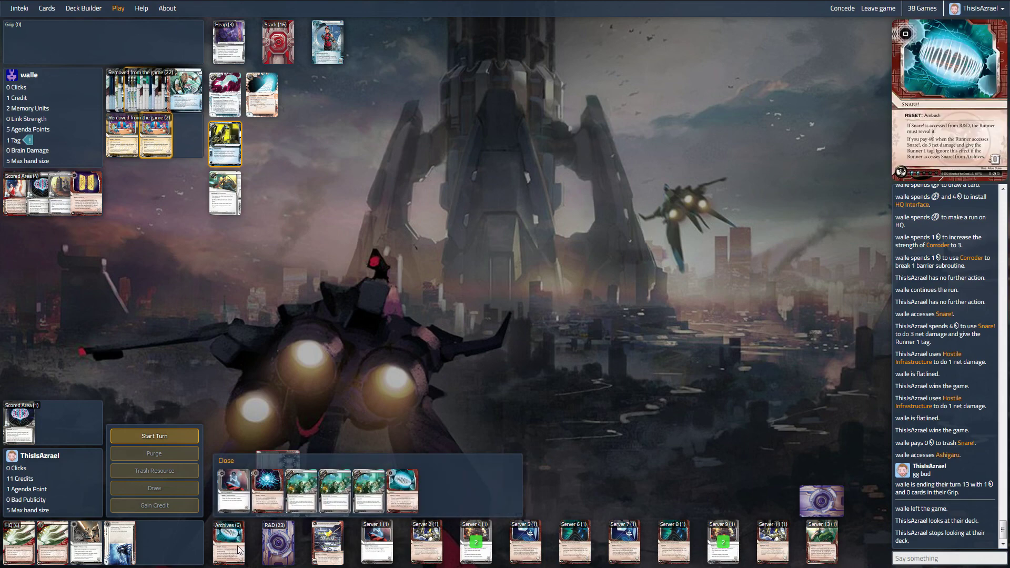
{"action": "left_click", "coordinate": [225, 464]}
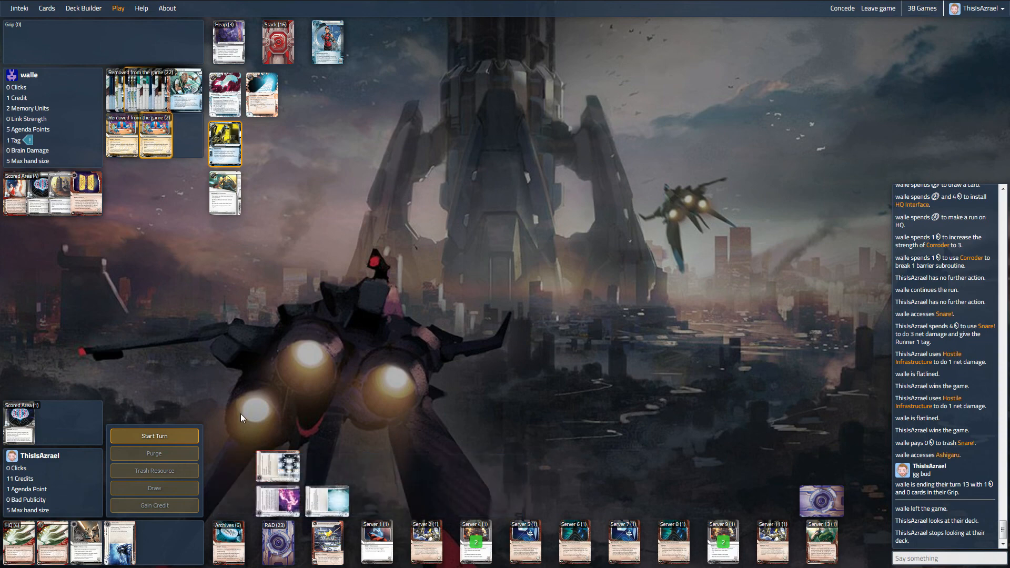